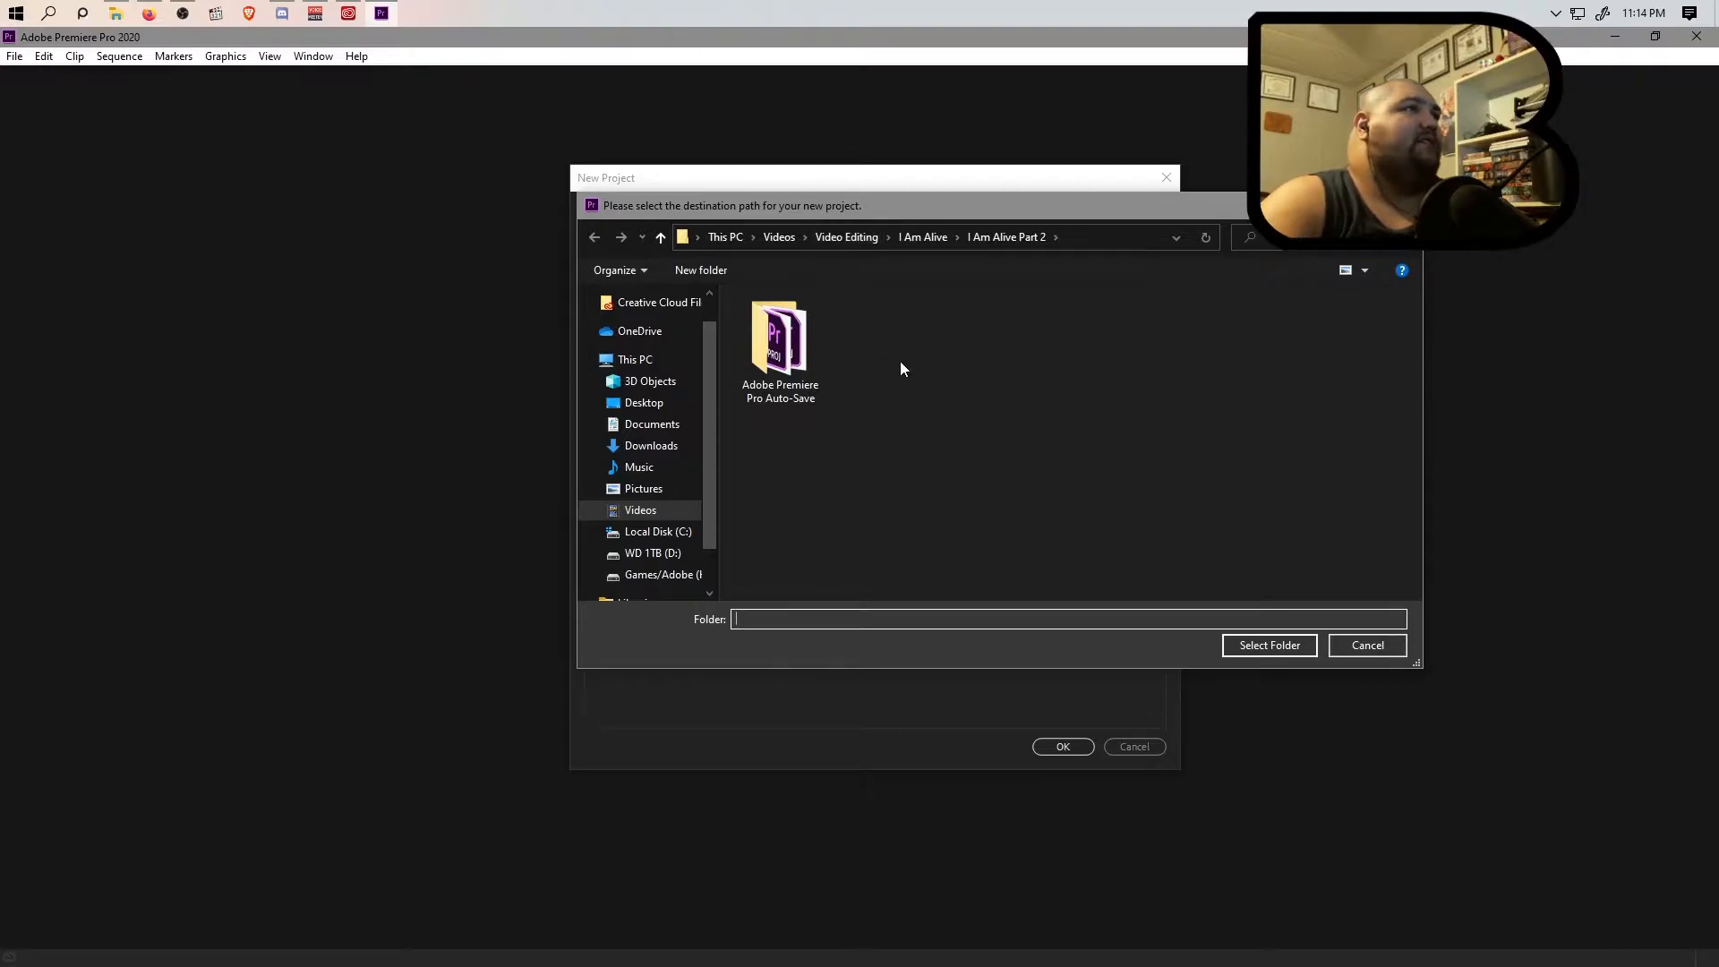
Create a folder named "I am Alive Part 3" inside the I Am Alive folder and select it as the project location.
click(925, 237)
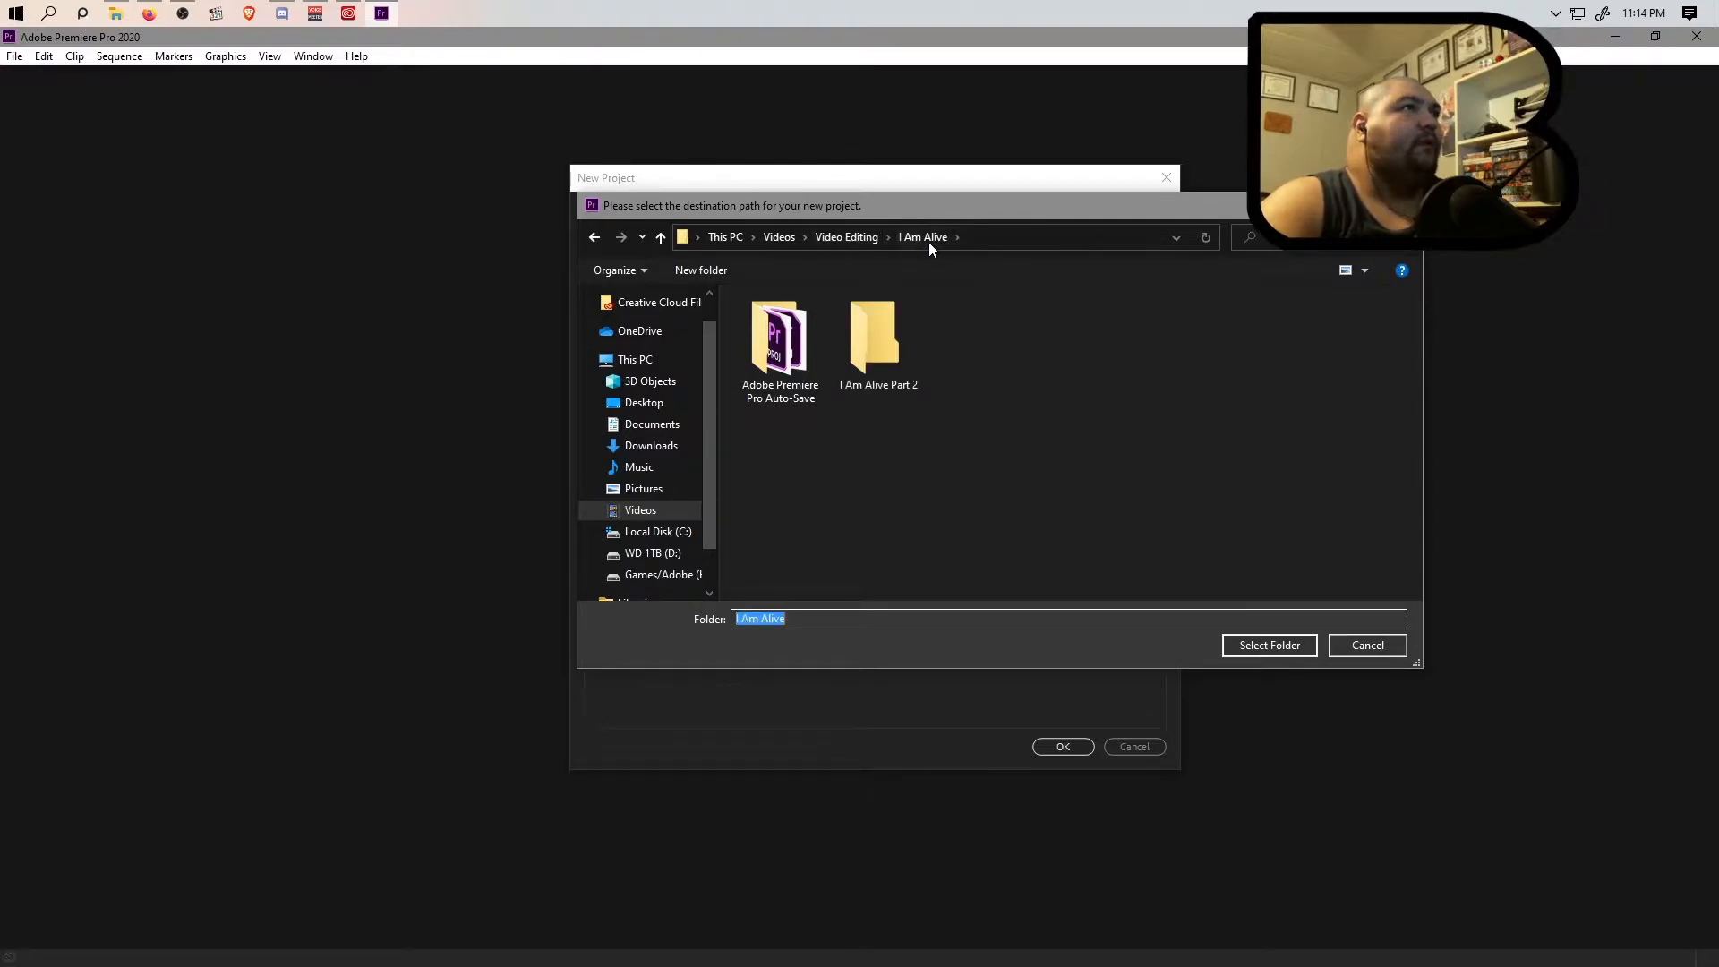
click(701, 269)
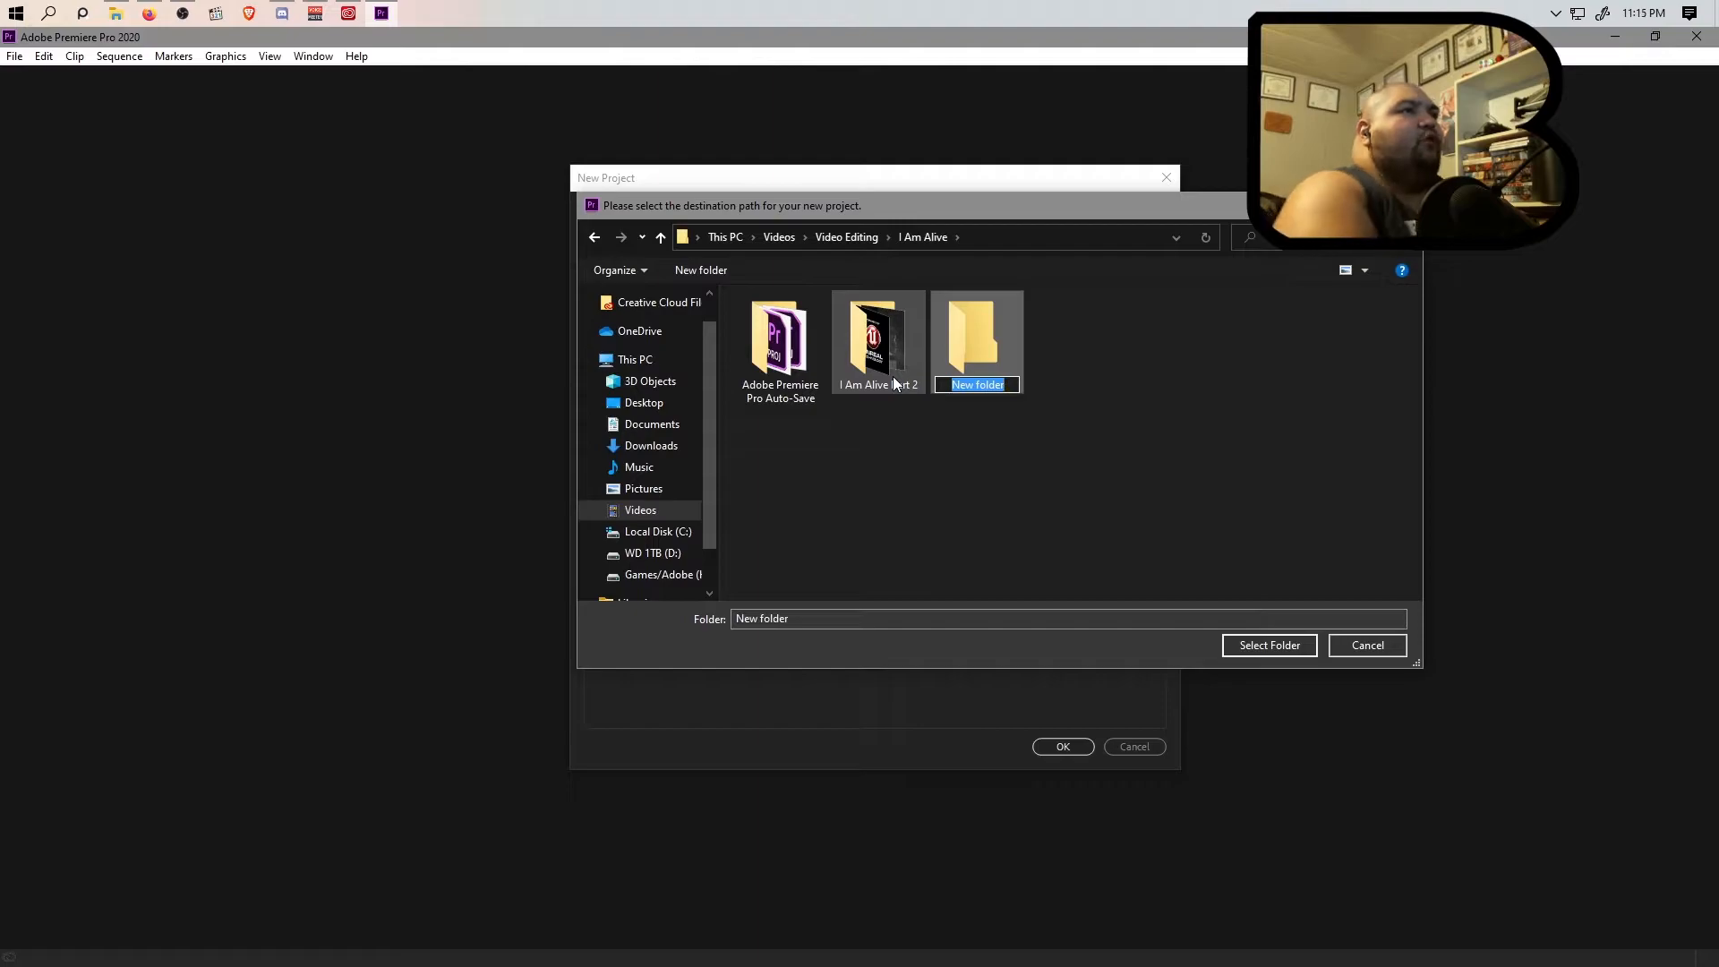
text(I am Alive Part 3)
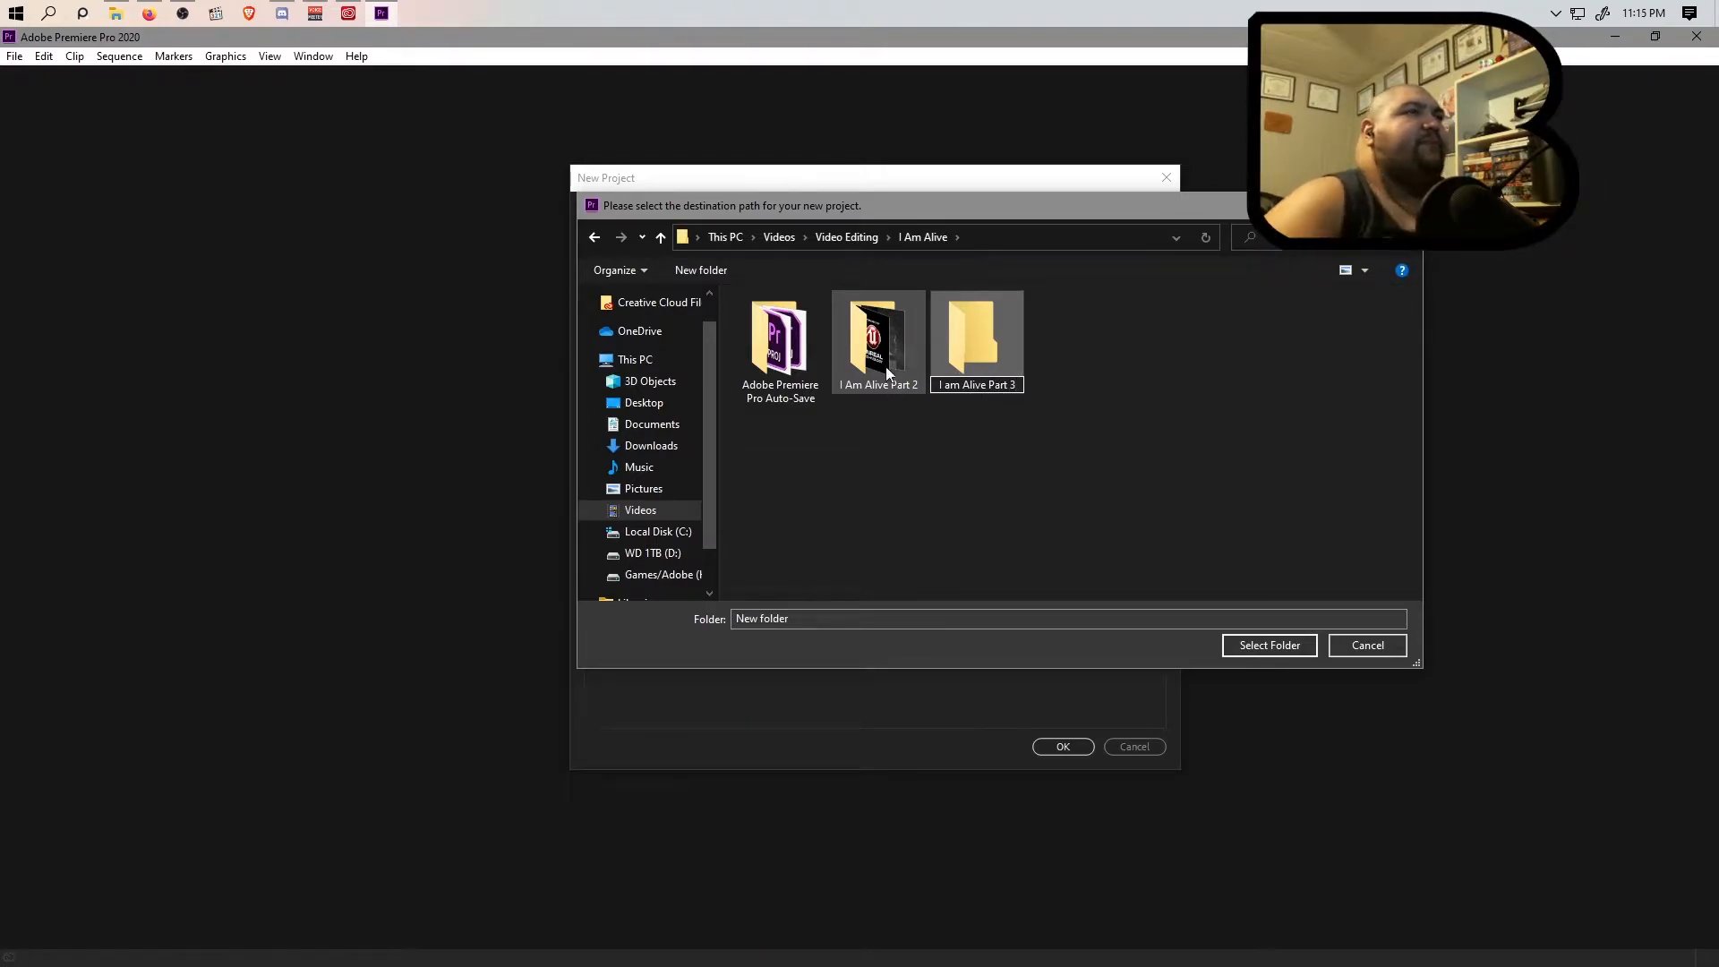
key(Return)
double_click(979, 349)
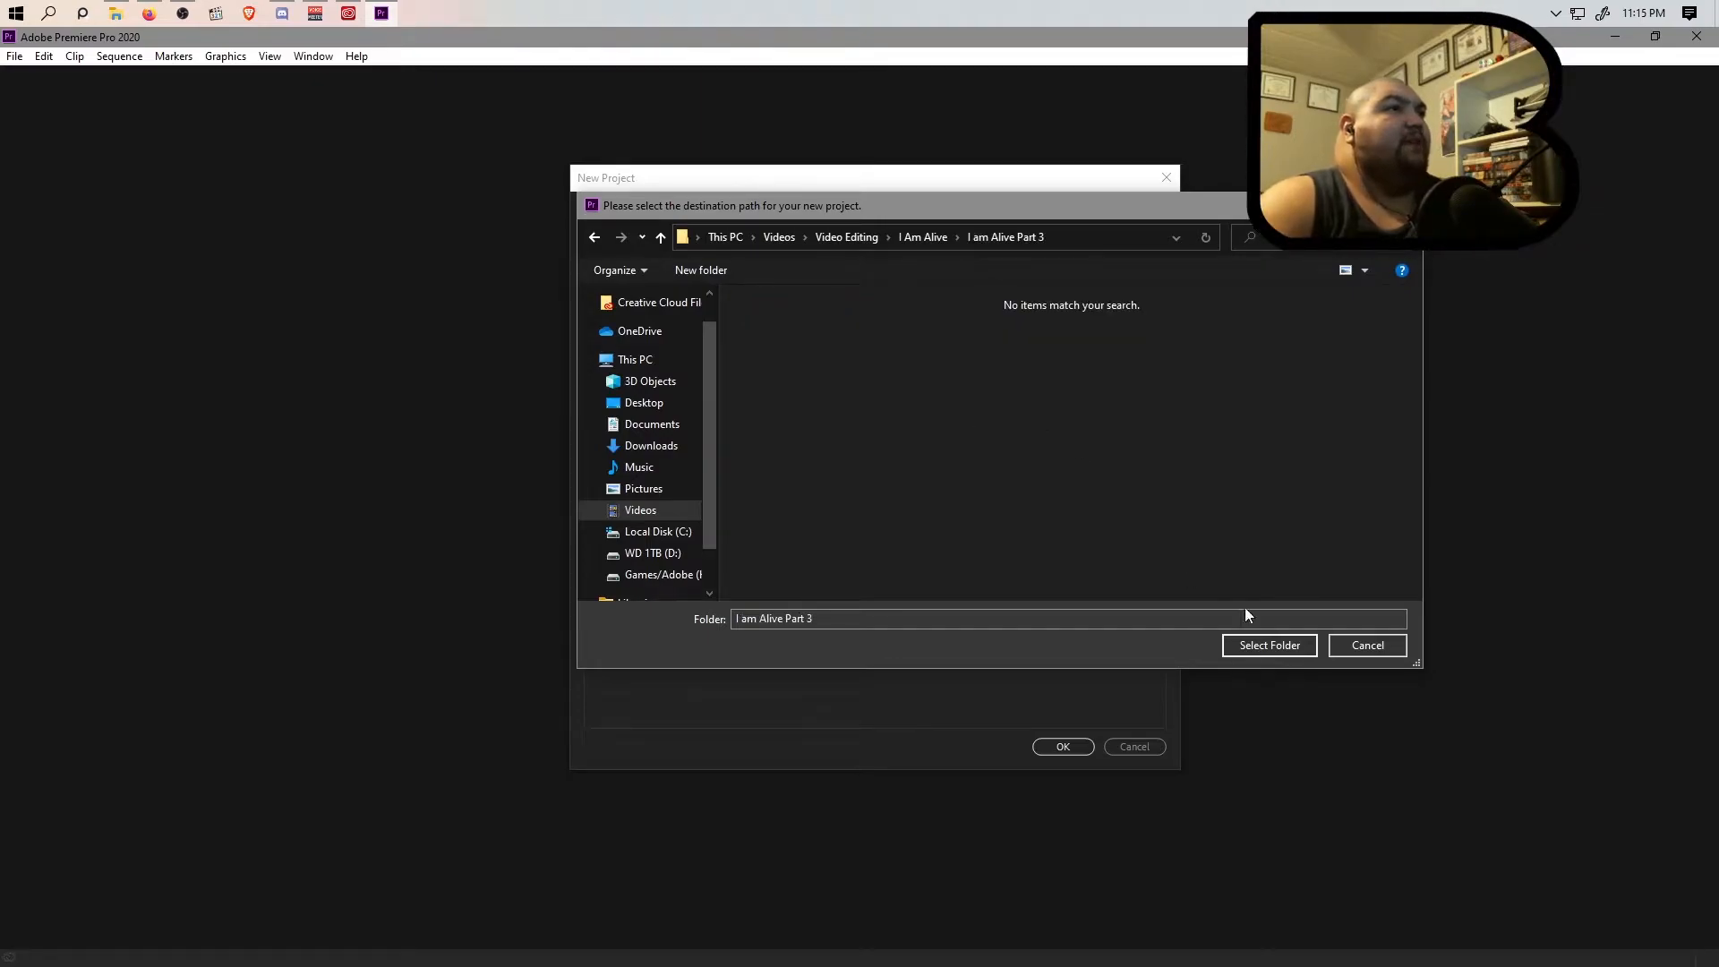
click(1253, 644)
Name the new project "I Am Alive Part 3" and create it.
click(735, 213)
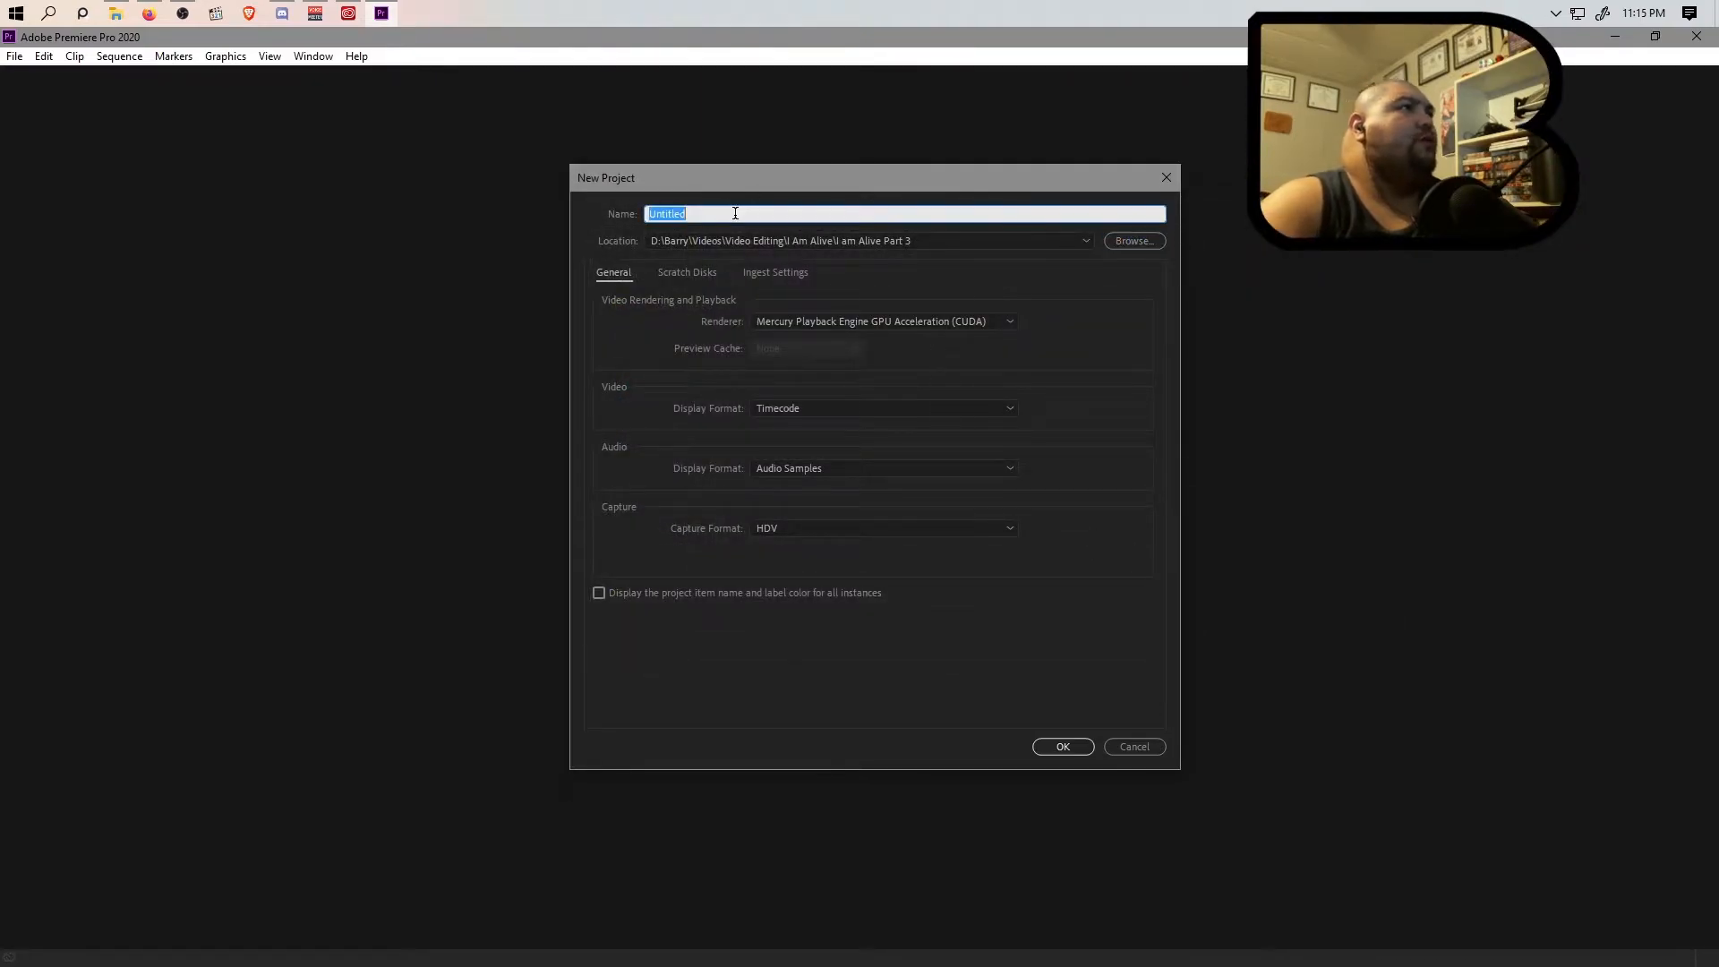
text(I Am Alive Part 3)
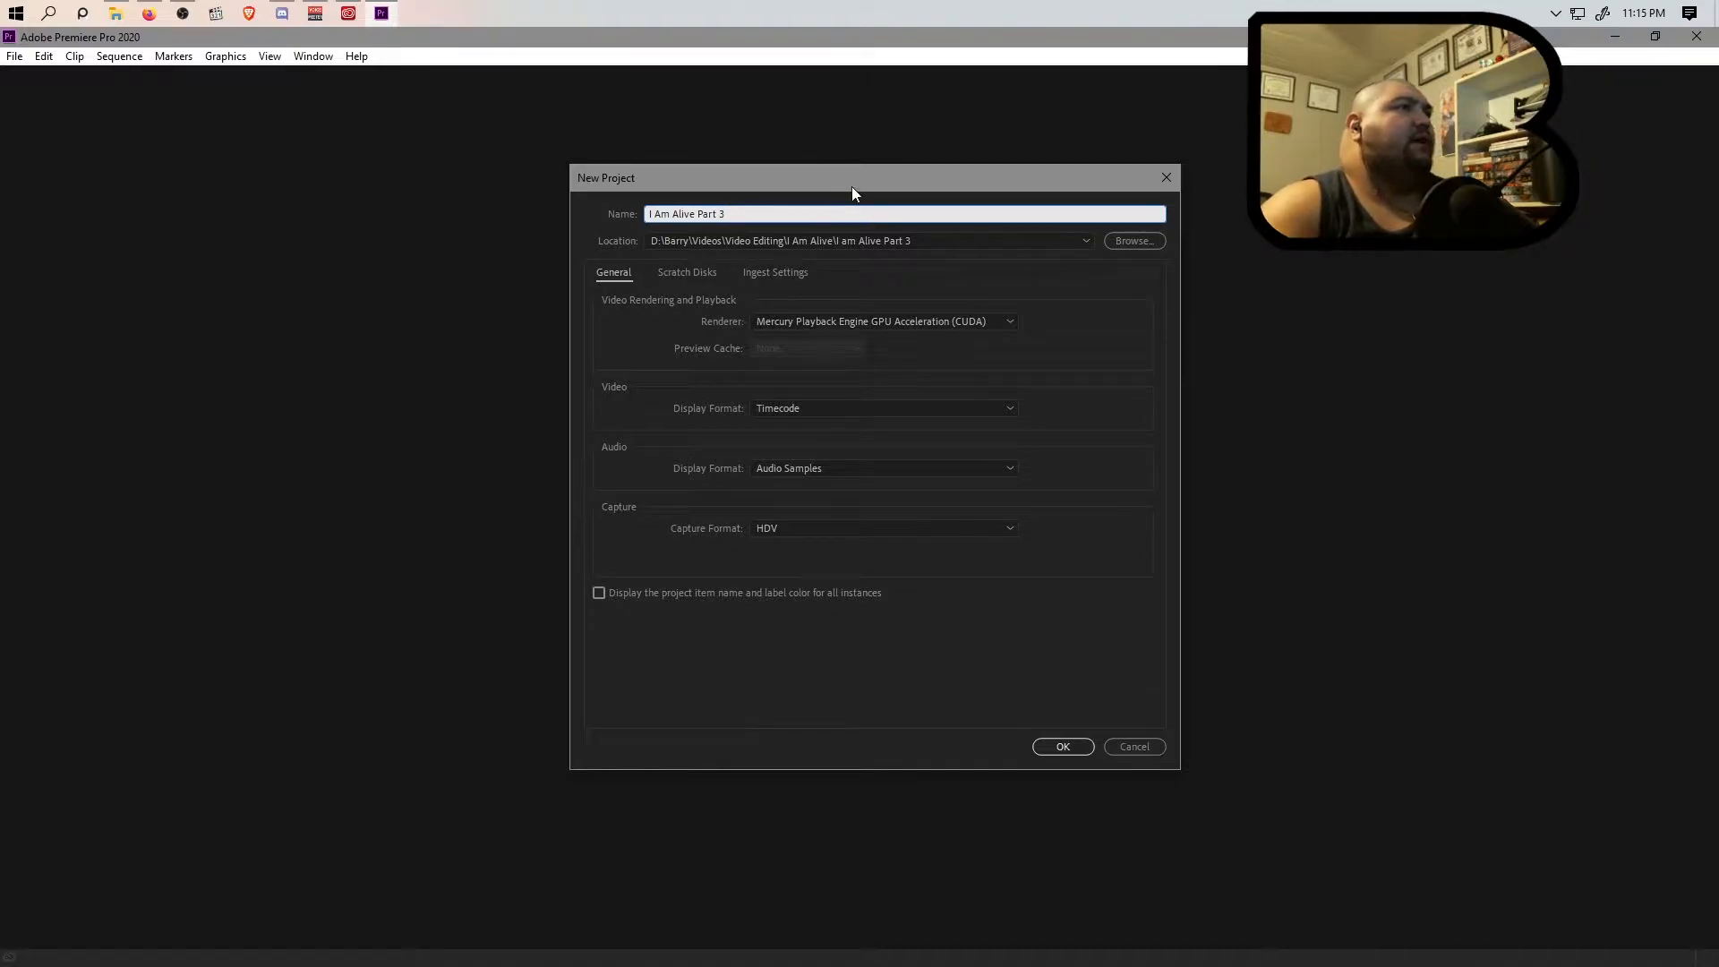
click(1059, 745)
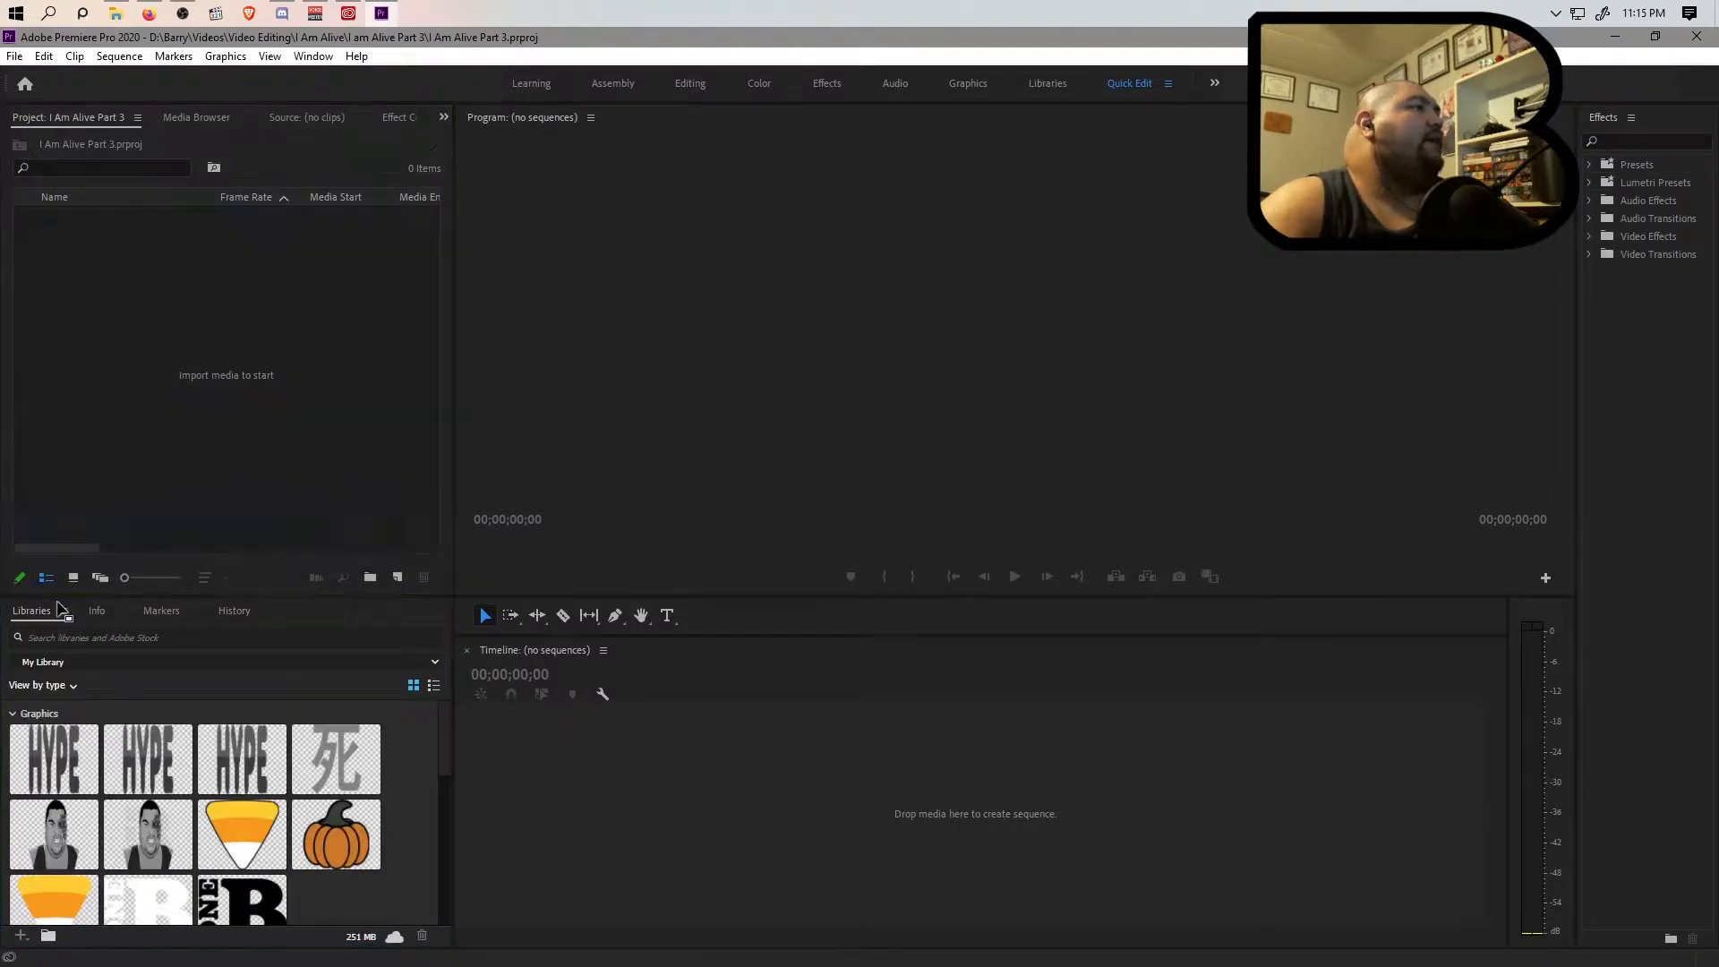
Import "I Am Alive Part 3.mp4" from the Videos folder into the project.
scroll(134, 390, up, 5)
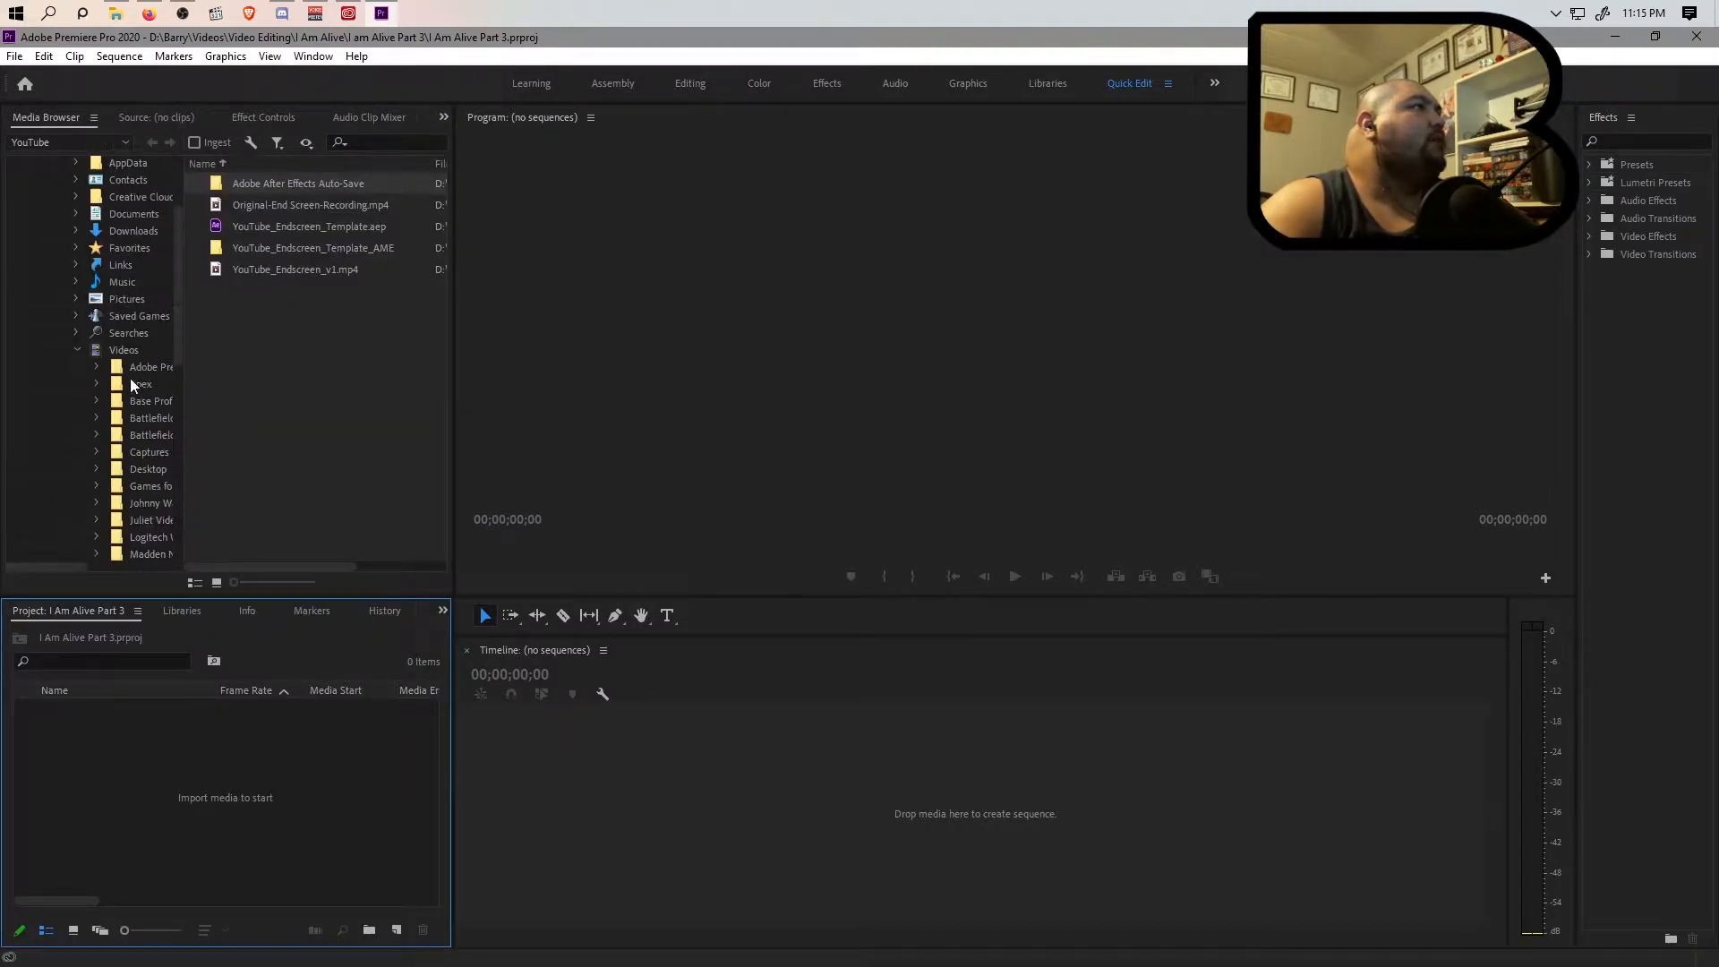
click(124, 350)
scroll(331, 370, down, 3)
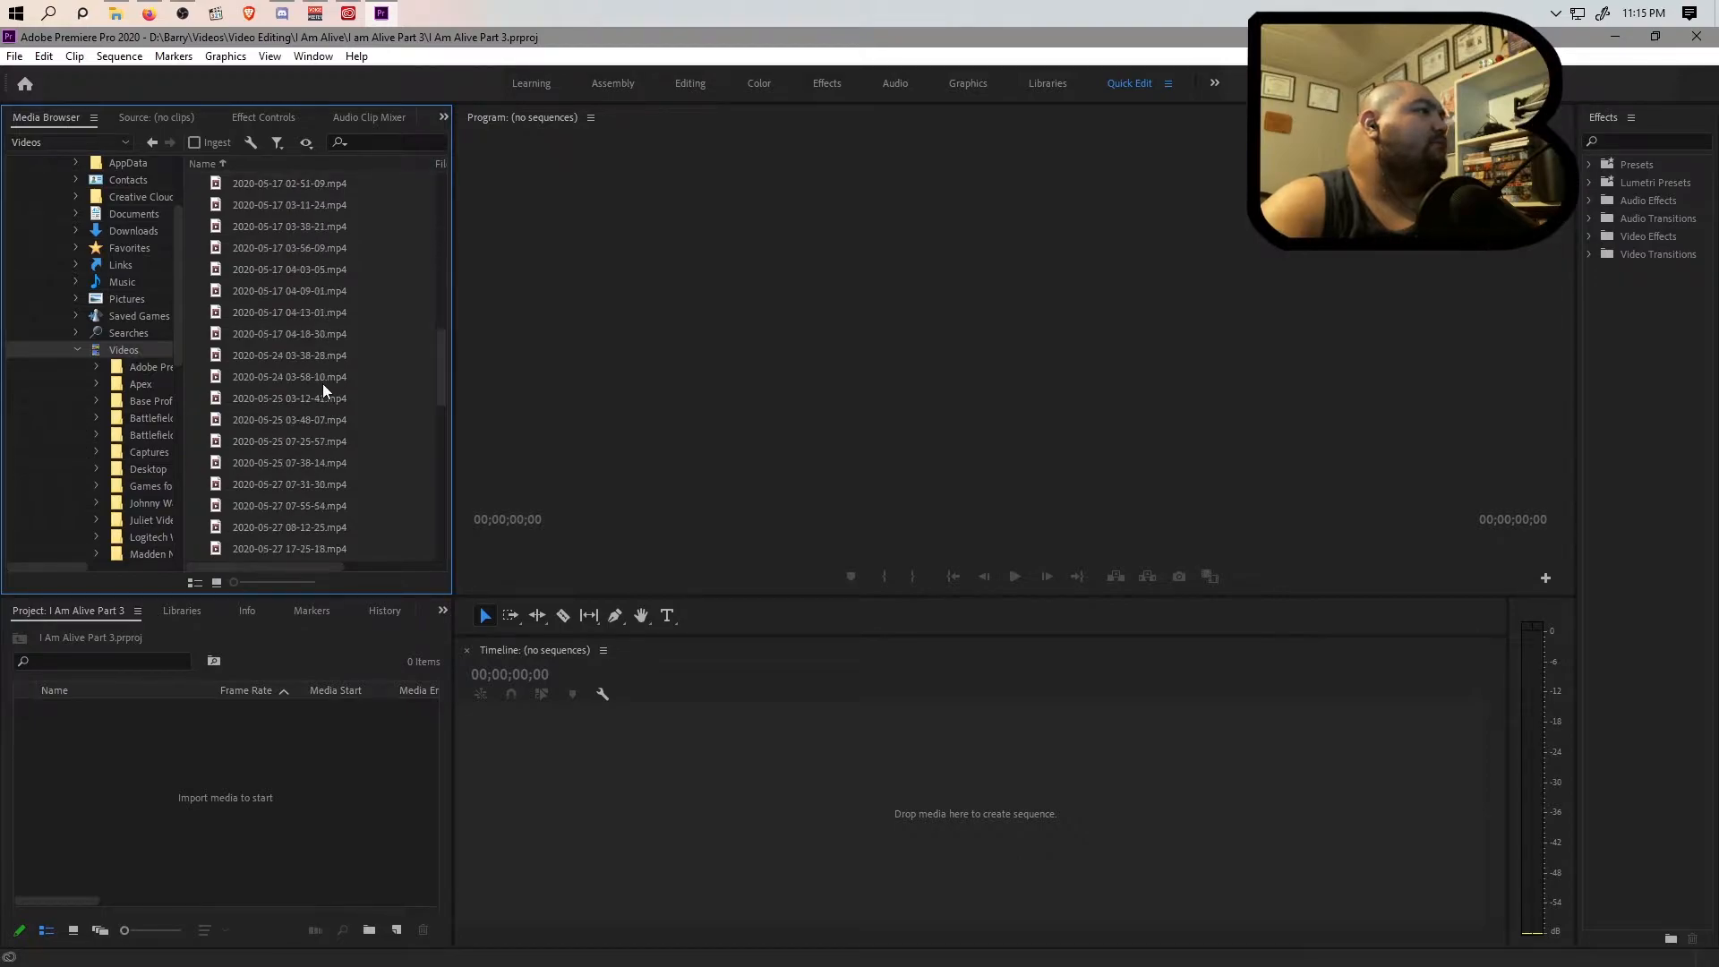
scroll(315, 390, down, 1)
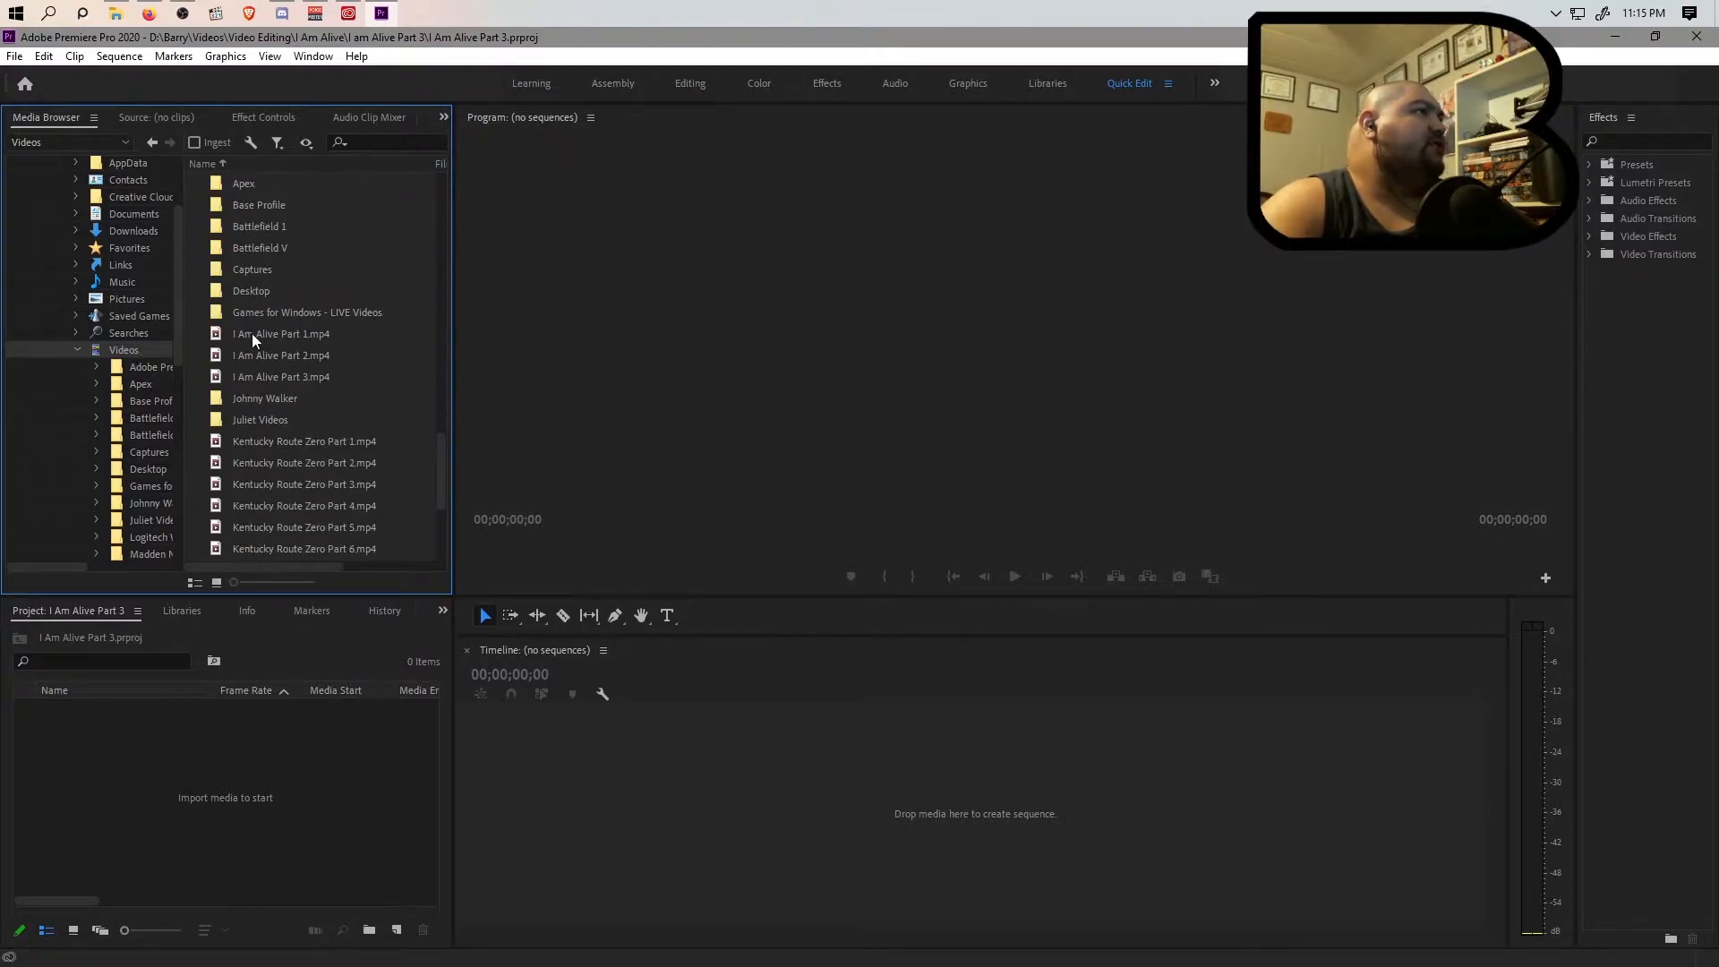
drag(267, 376, 288, 406)
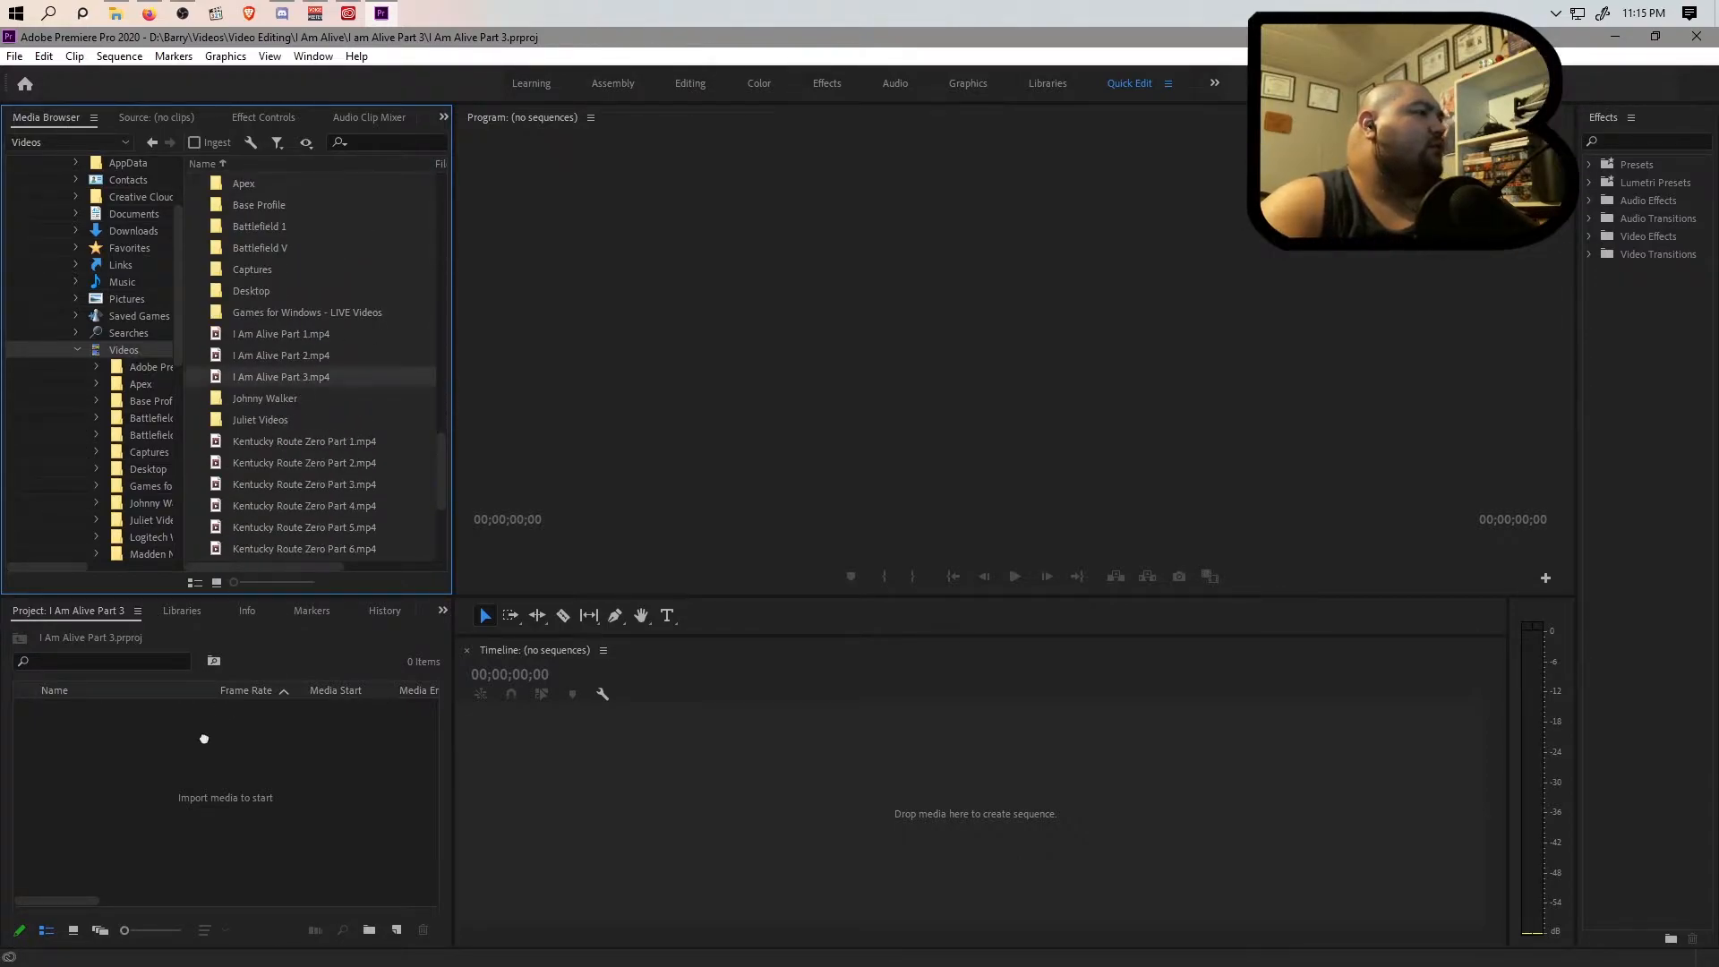
drag(204, 738, 204, 738)
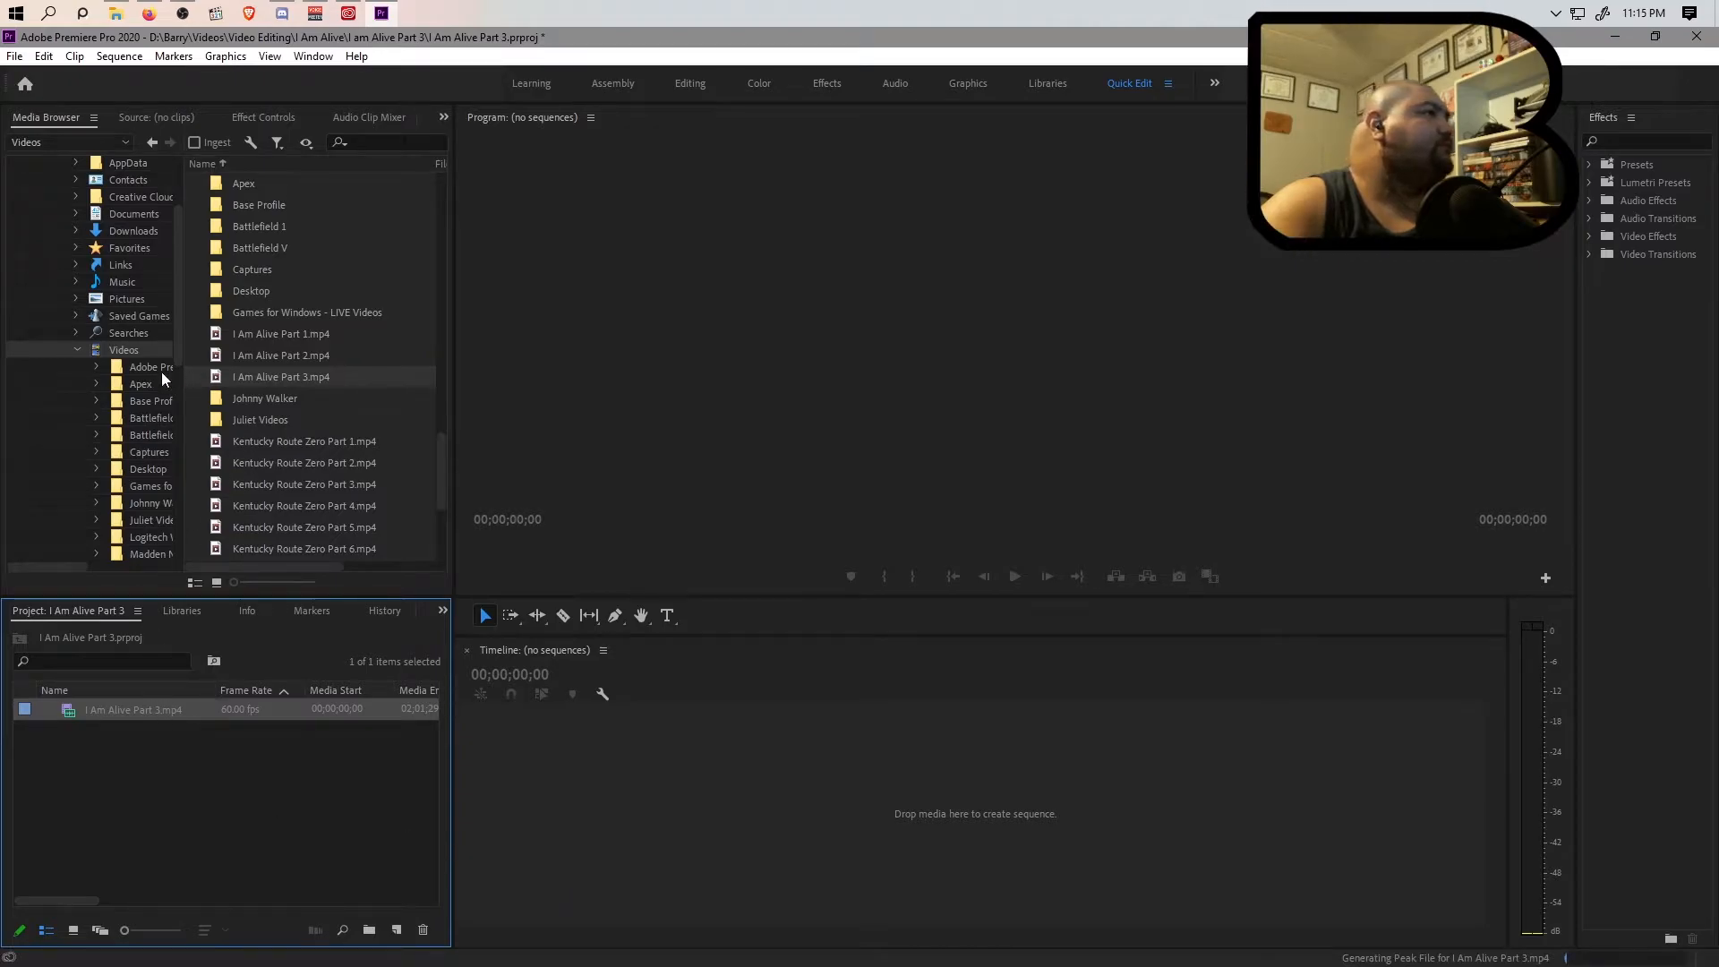
Import "YouTube_Endscreen_v1.mp4" from the YouTube folder under Video Editing, The One B into the project.
scroll(296, 430, down, 5)
double_click(274, 550)
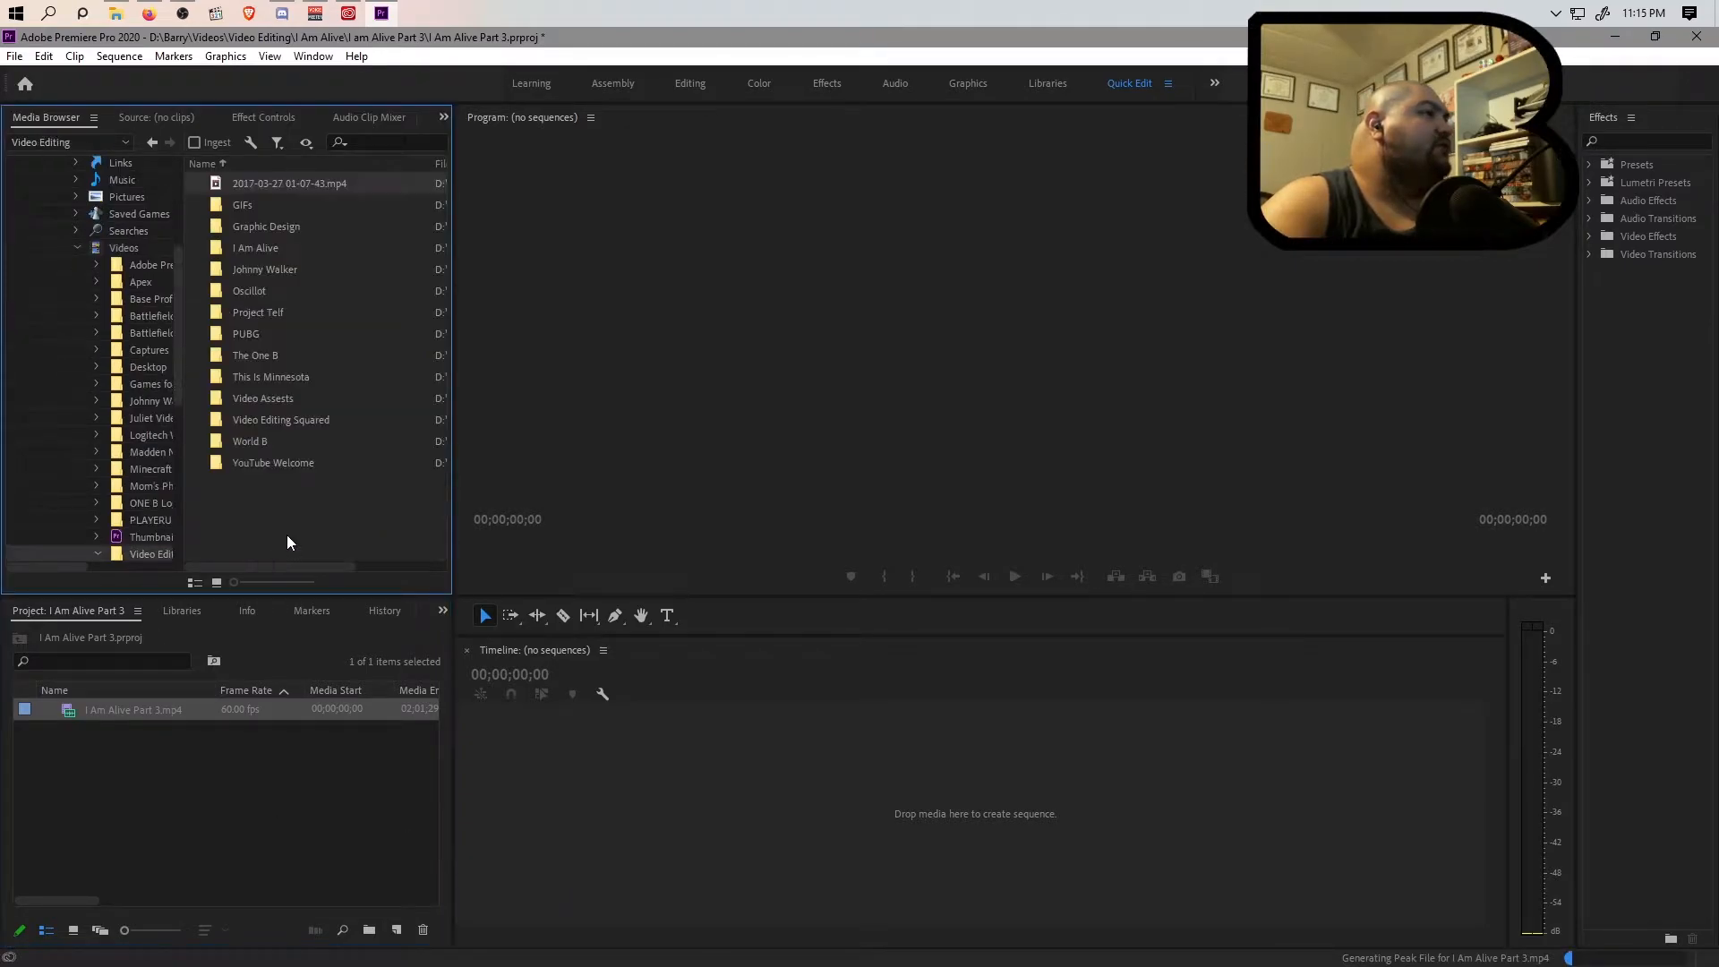
double_click(280, 354)
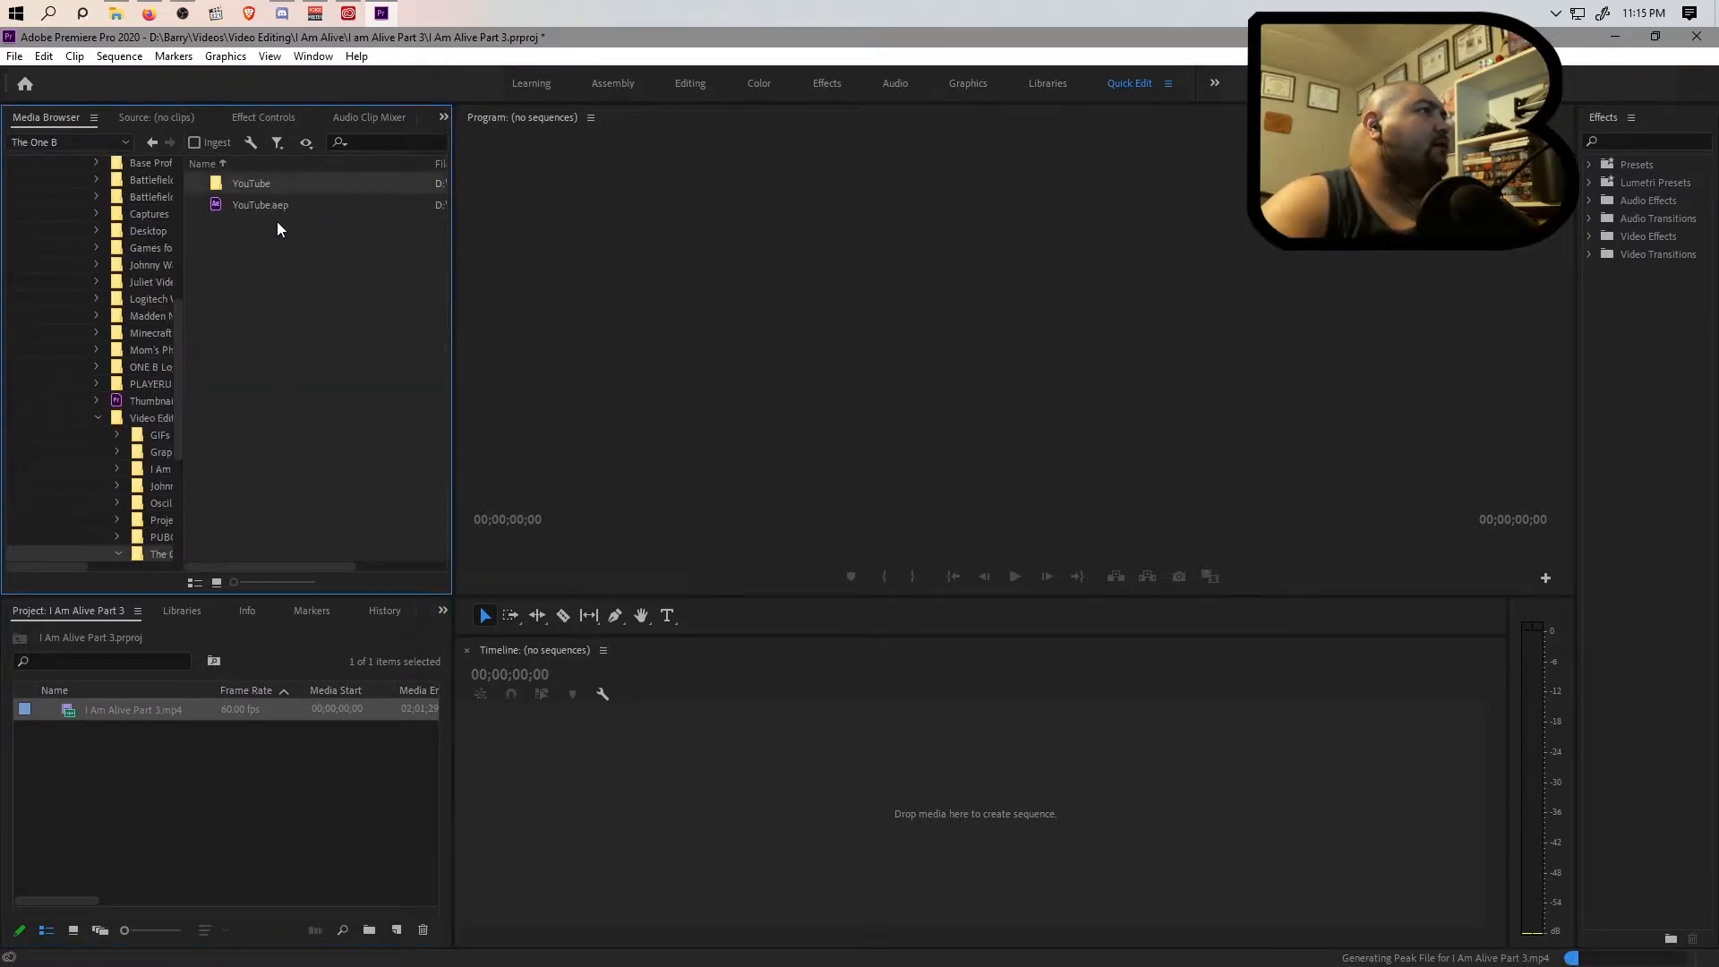
double_click(258, 183)
drag(279, 270, 256, 561)
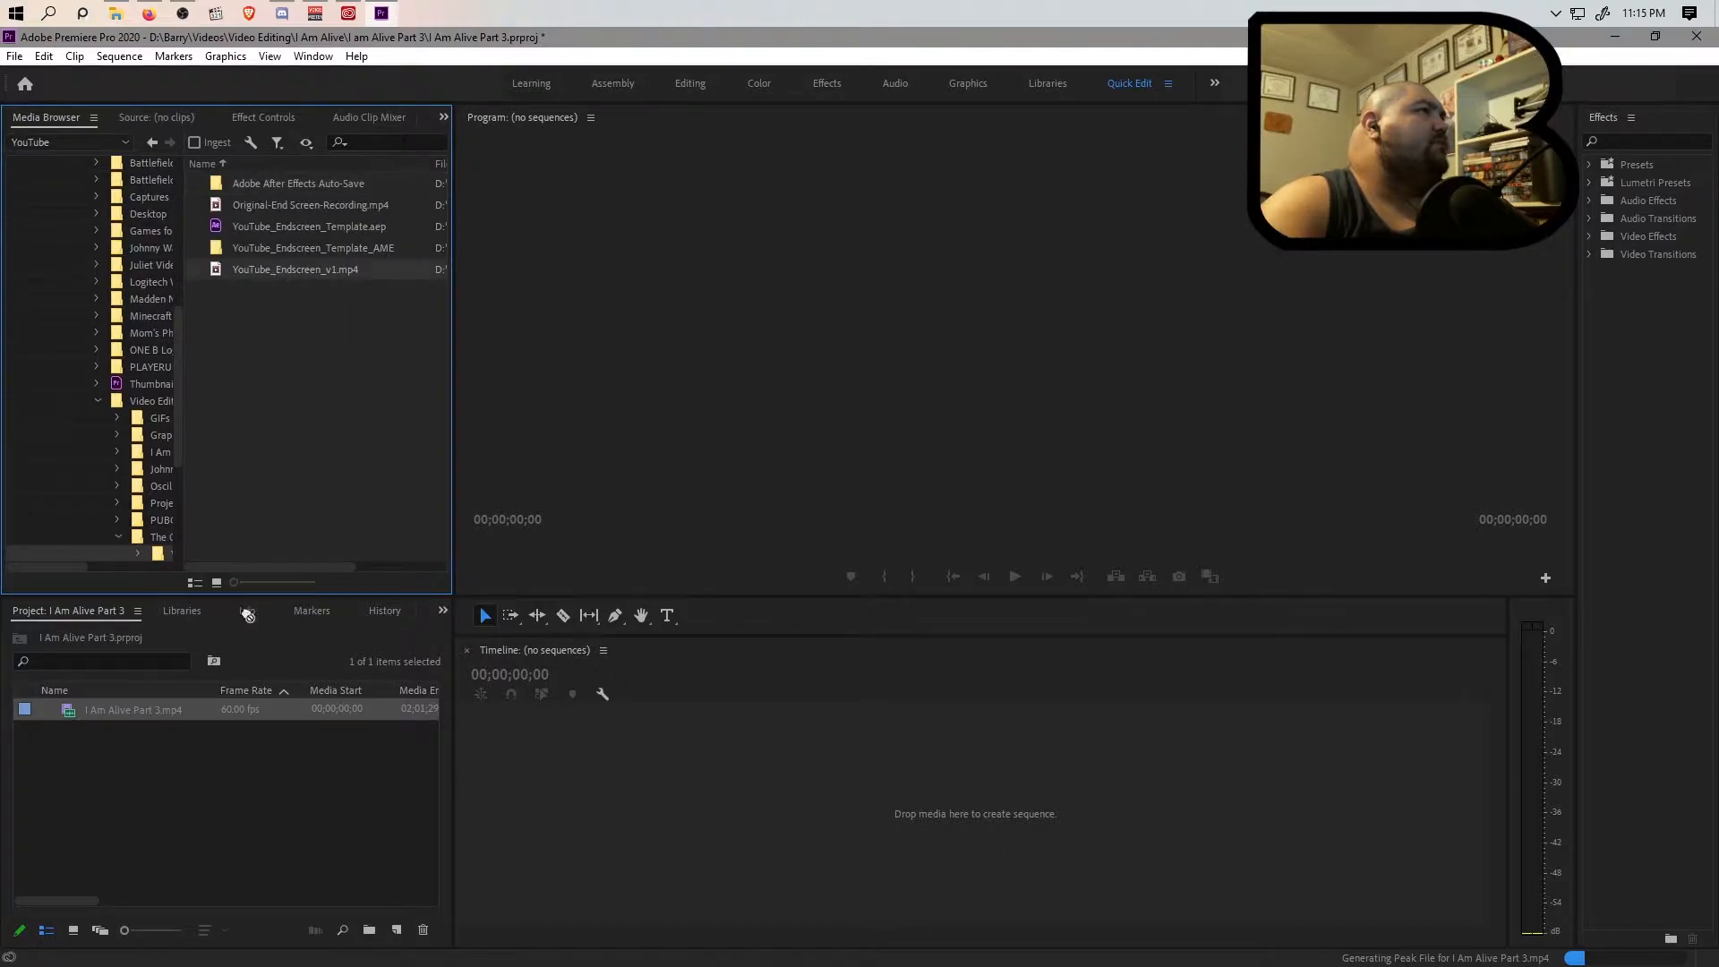
drag(192, 809, 221, 842)
Create a sequence from the "I Am Alive Part 3.mp4" clip and delete all empty video and audio tracks.
drag(130, 713, 582, 744)
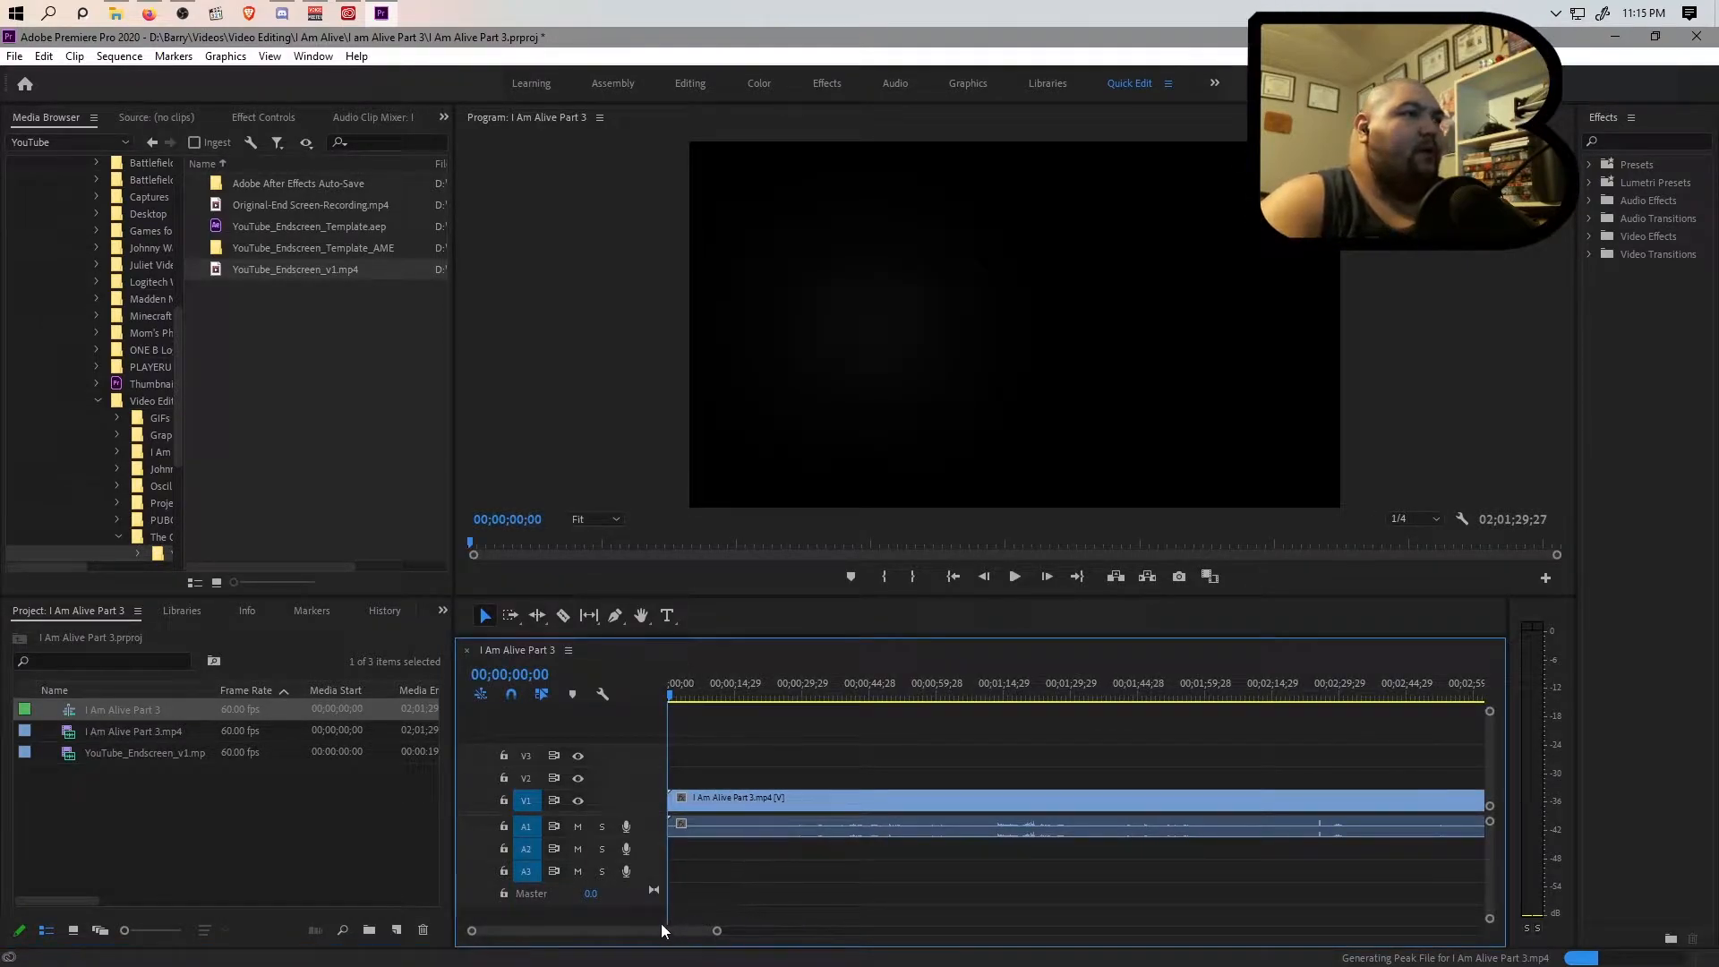
right_click(643, 776)
right_click(627, 800)
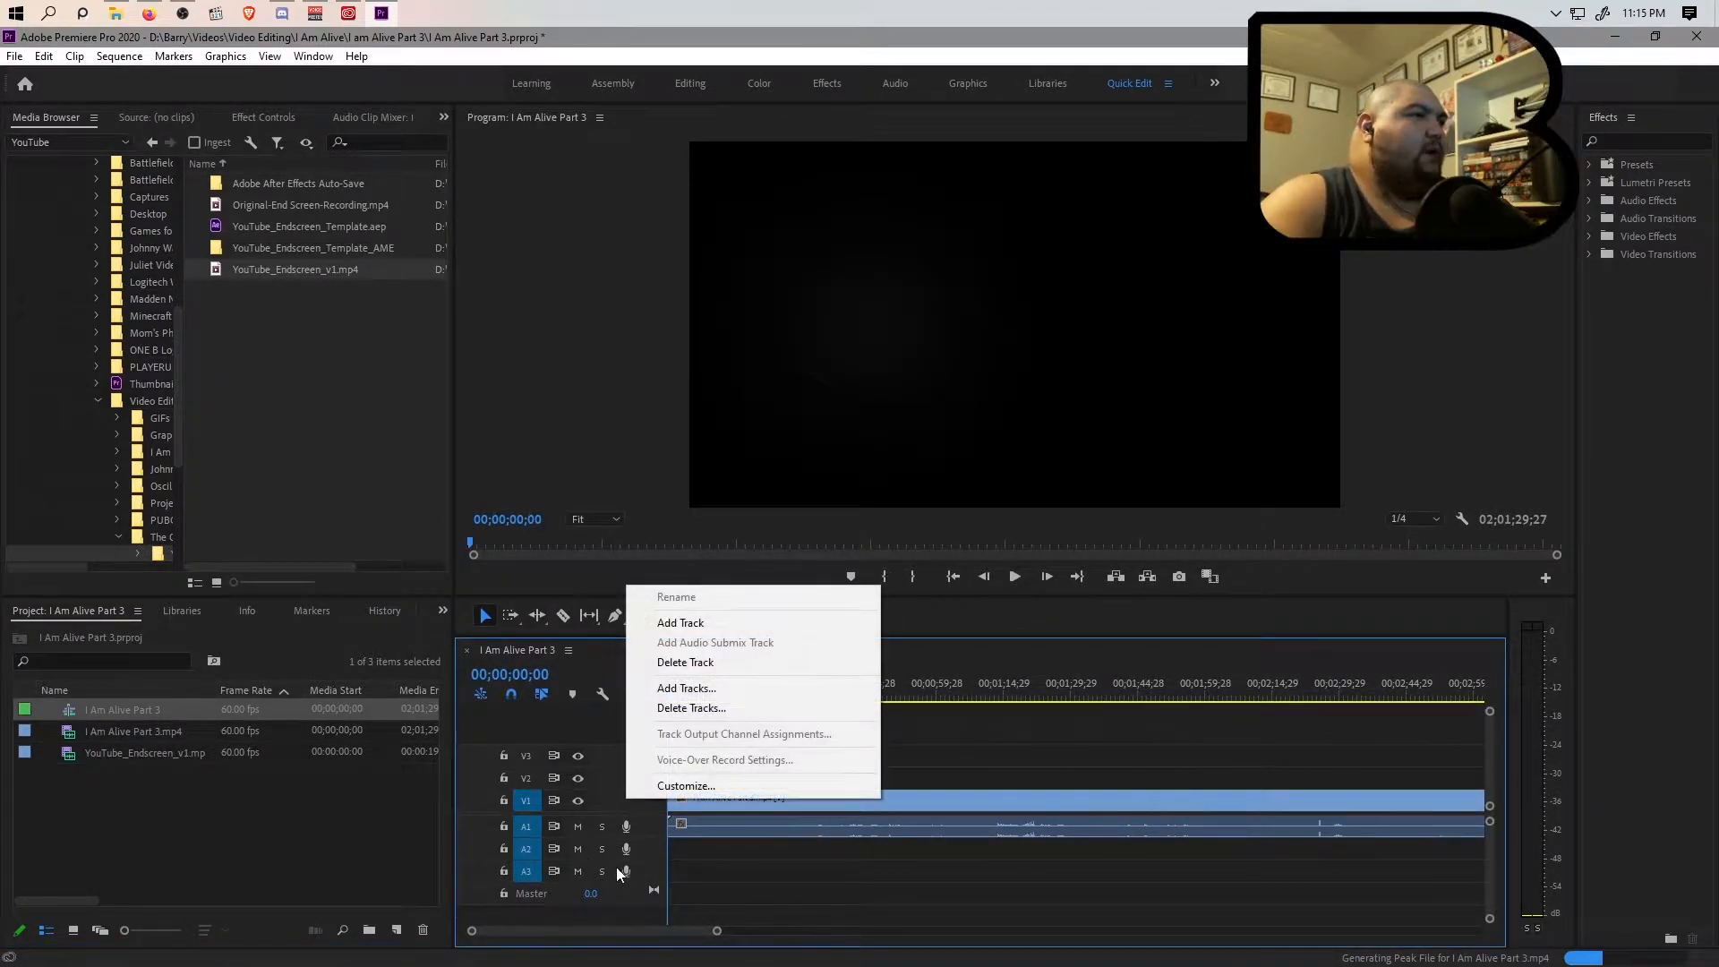
right_click(594, 766)
right_click(537, 777)
right_click(610, 766)
right_click(560, 781)
right_click(560, 782)
right_click(605, 797)
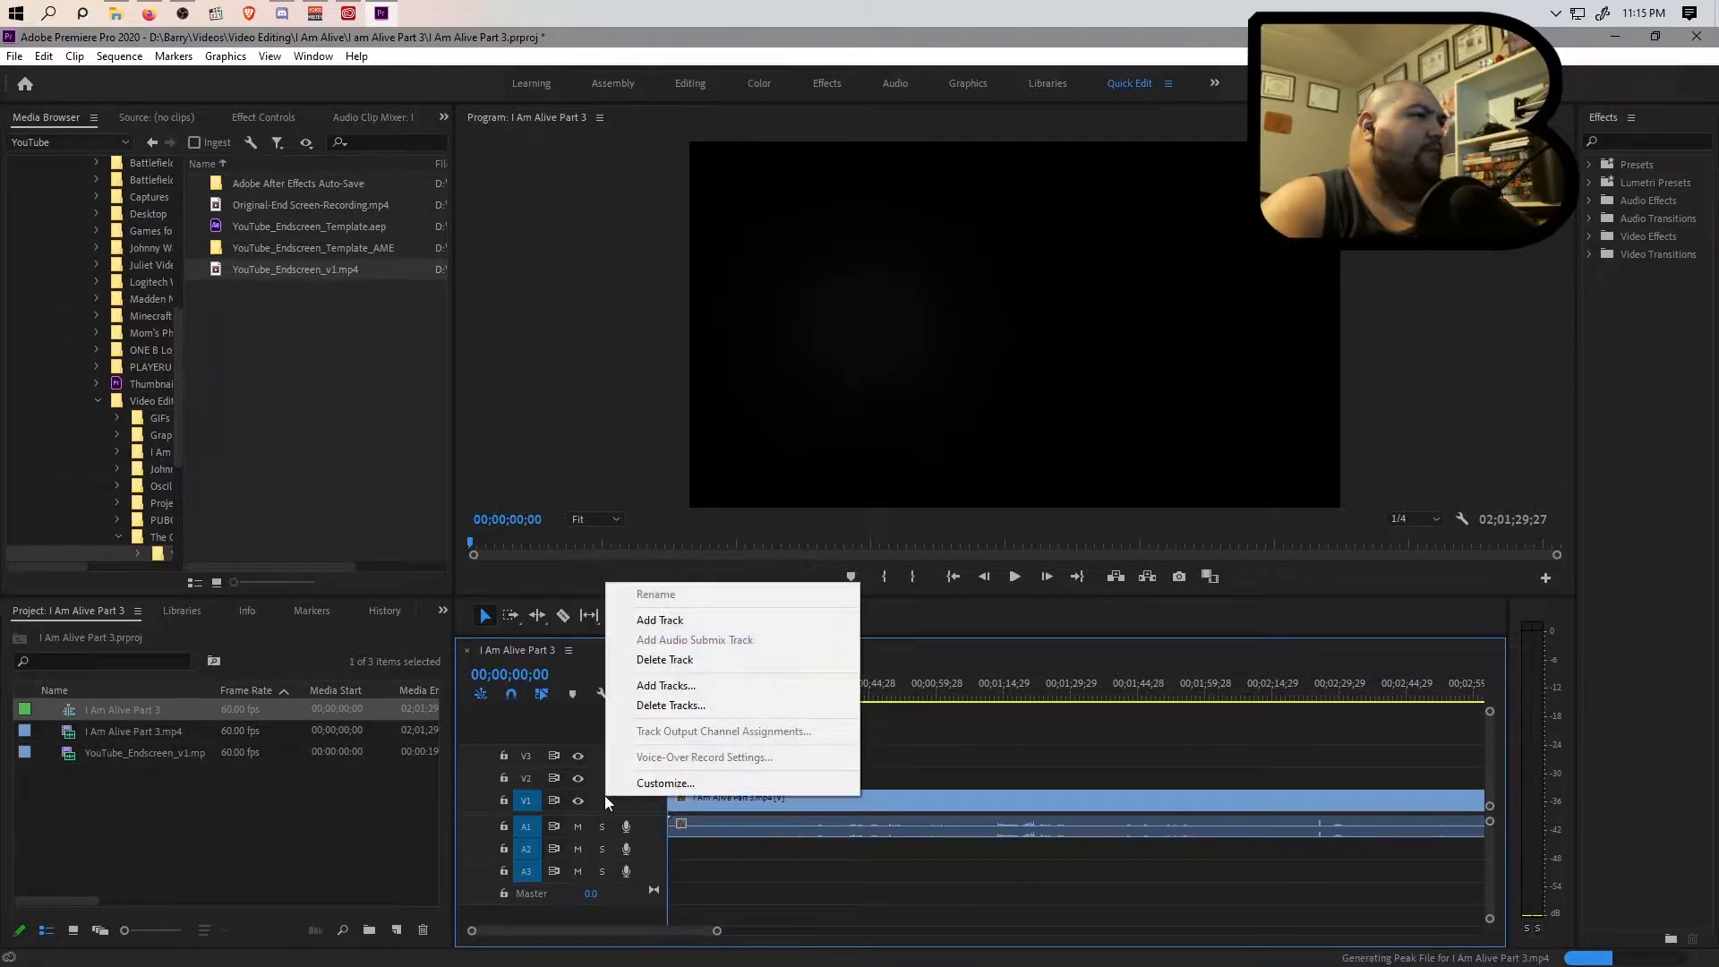
click(672, 705)
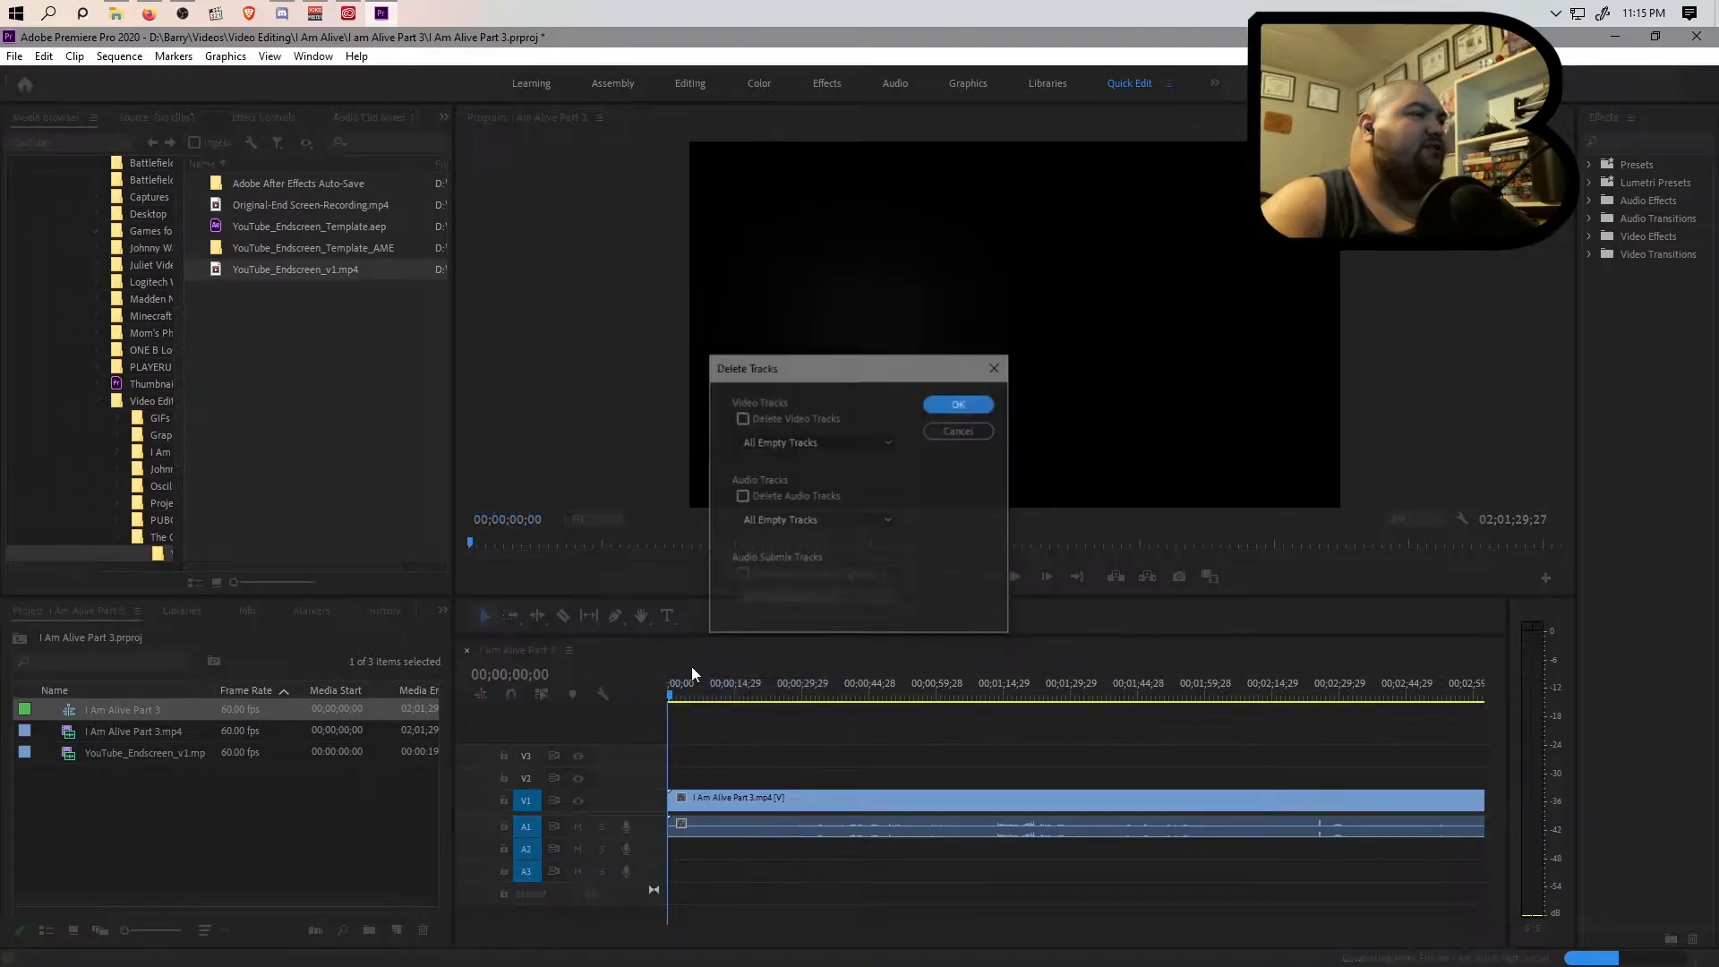
click(741, 419)
click(741, 496)
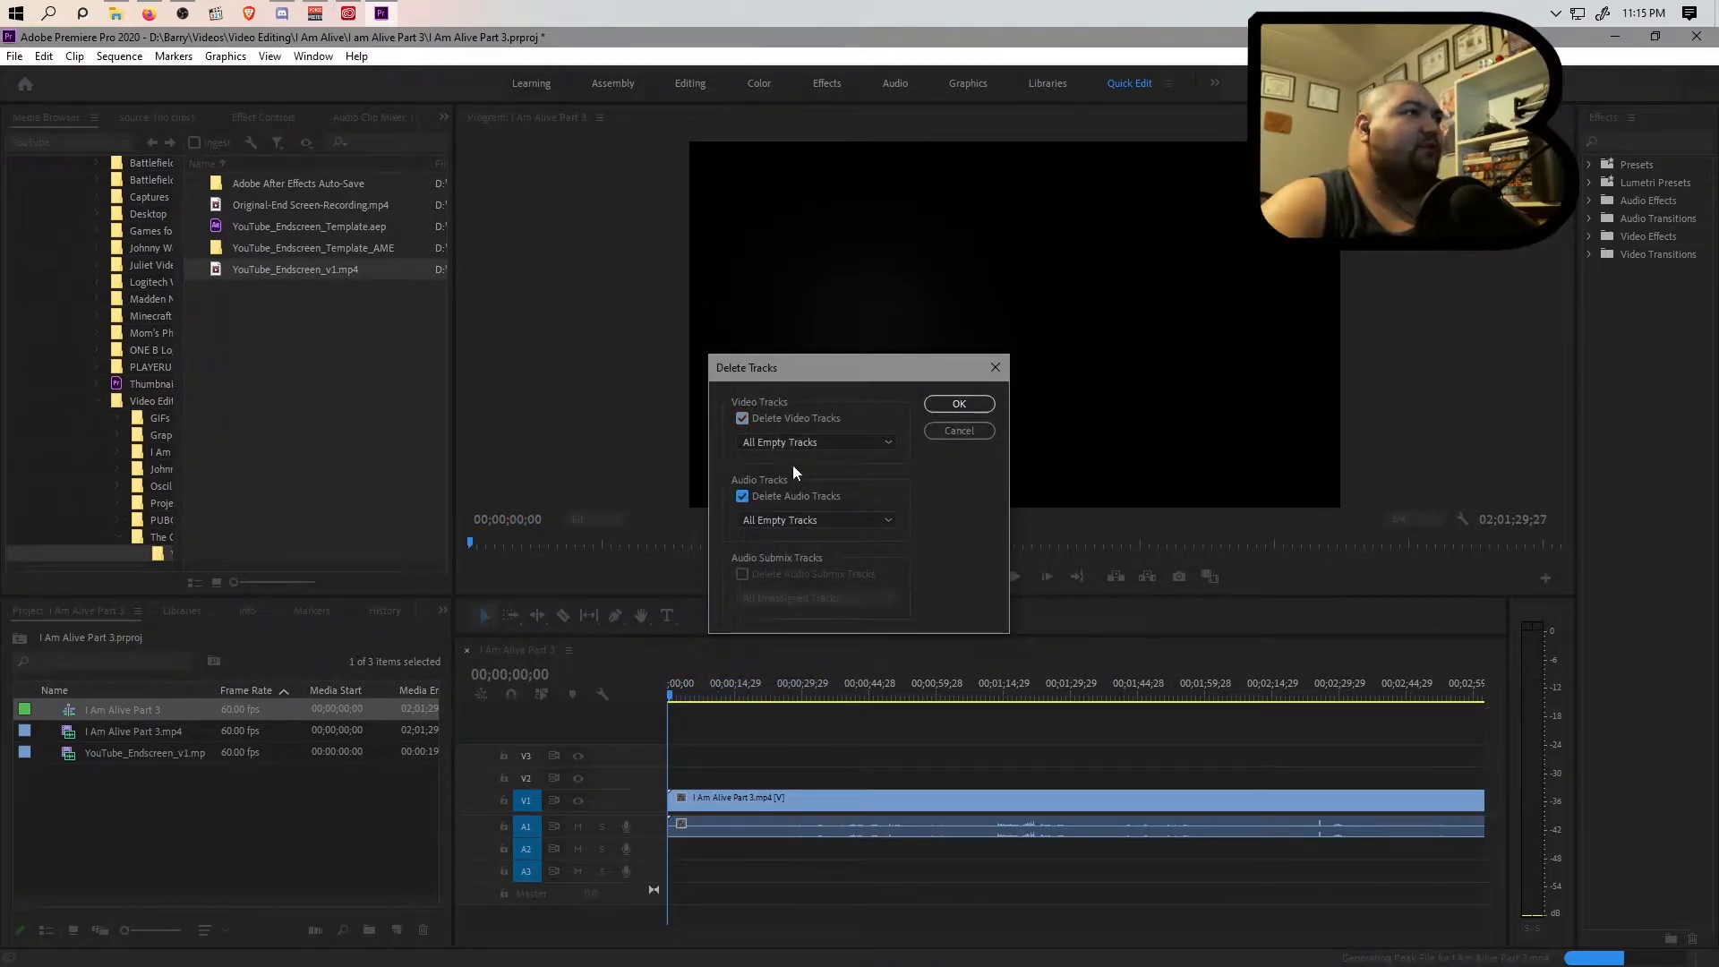
click(959, 404)
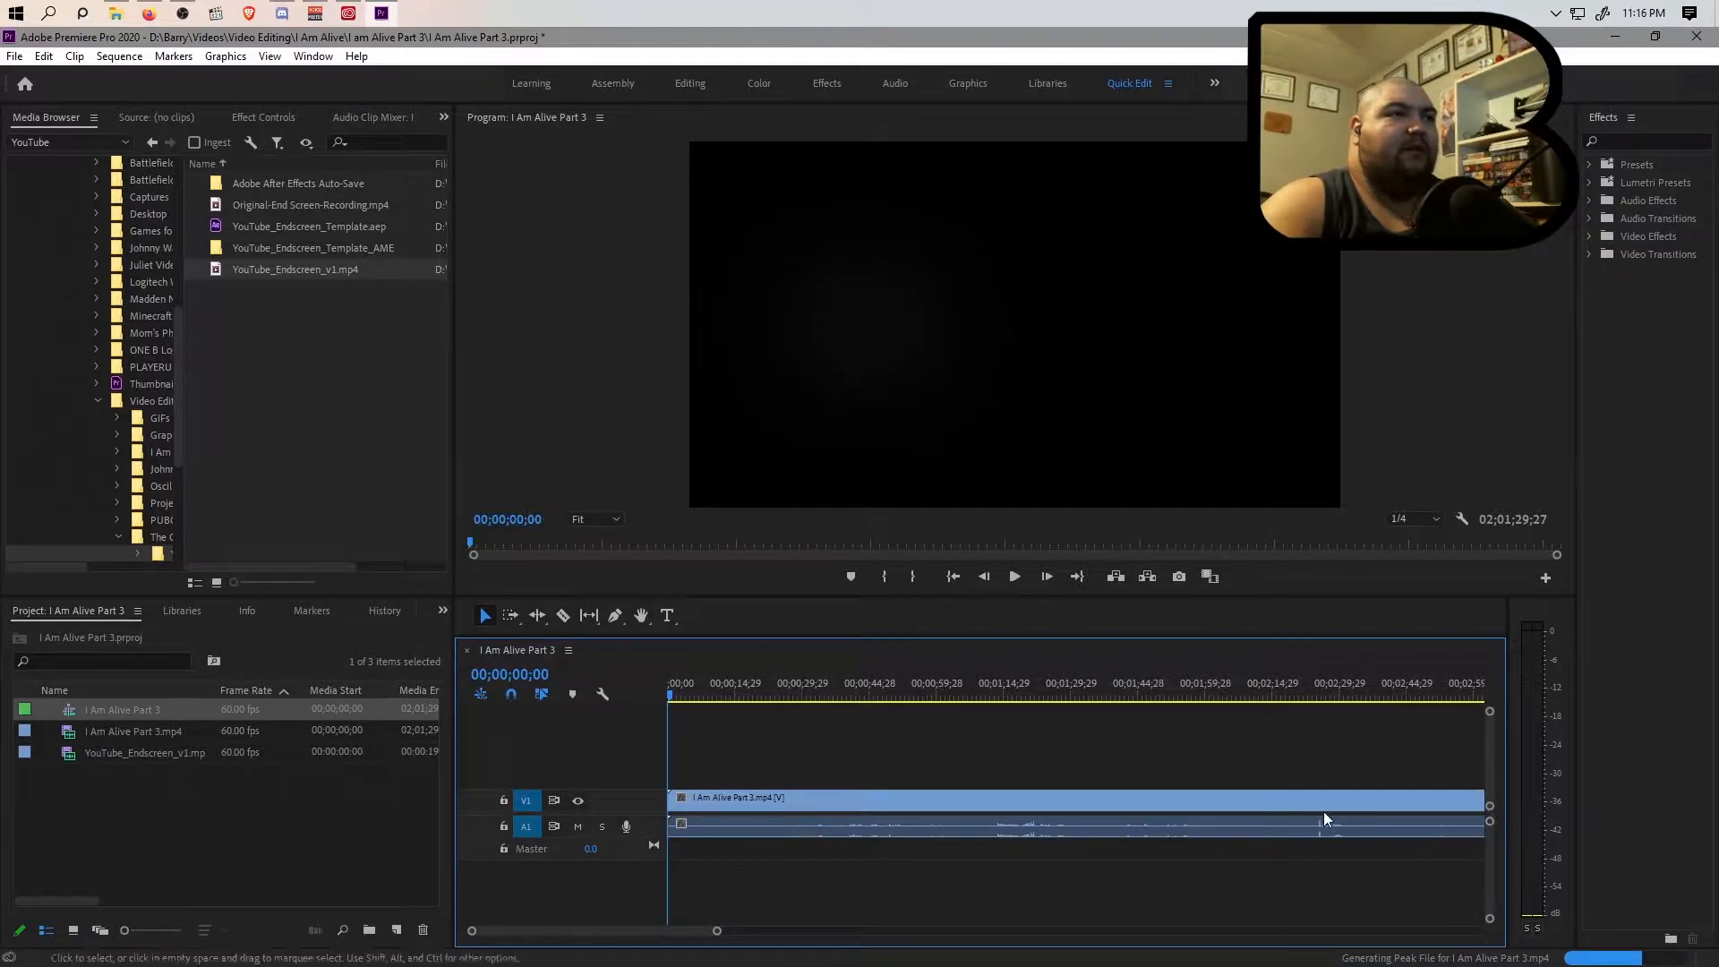
Enlarge audio track A1 to show its waveform and set the clip's volume level to 15 dB.
drag(626, 812, 631, 756)
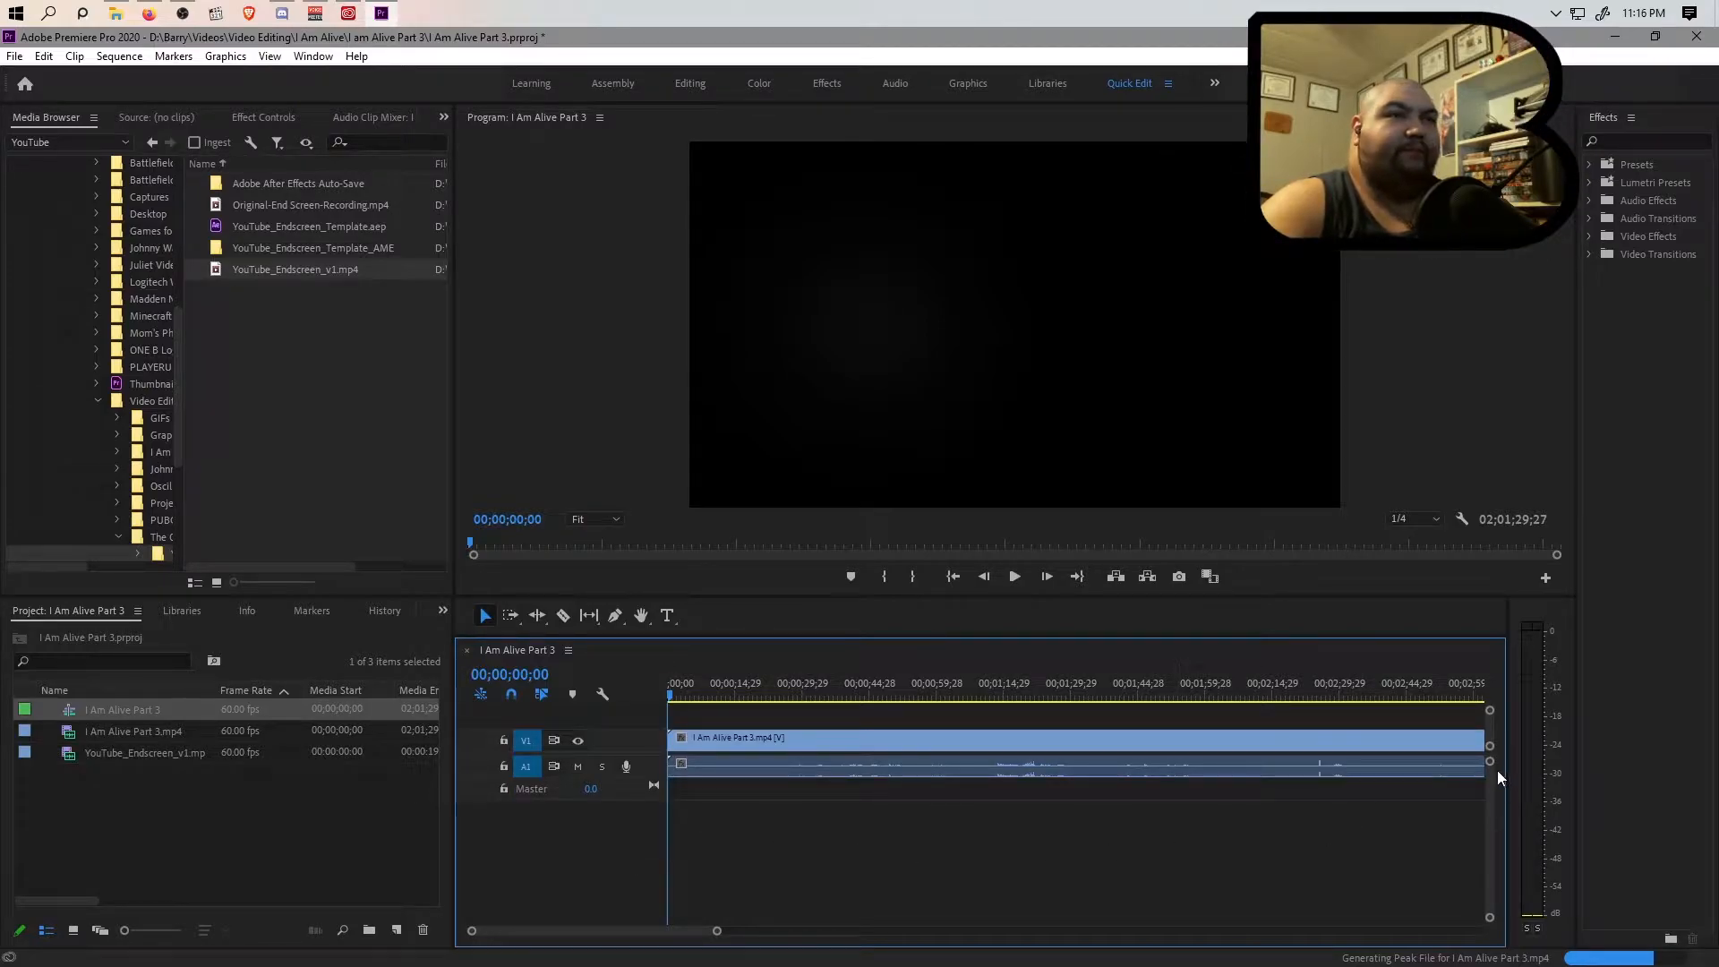
drag(1489, 765, 1489, 800)
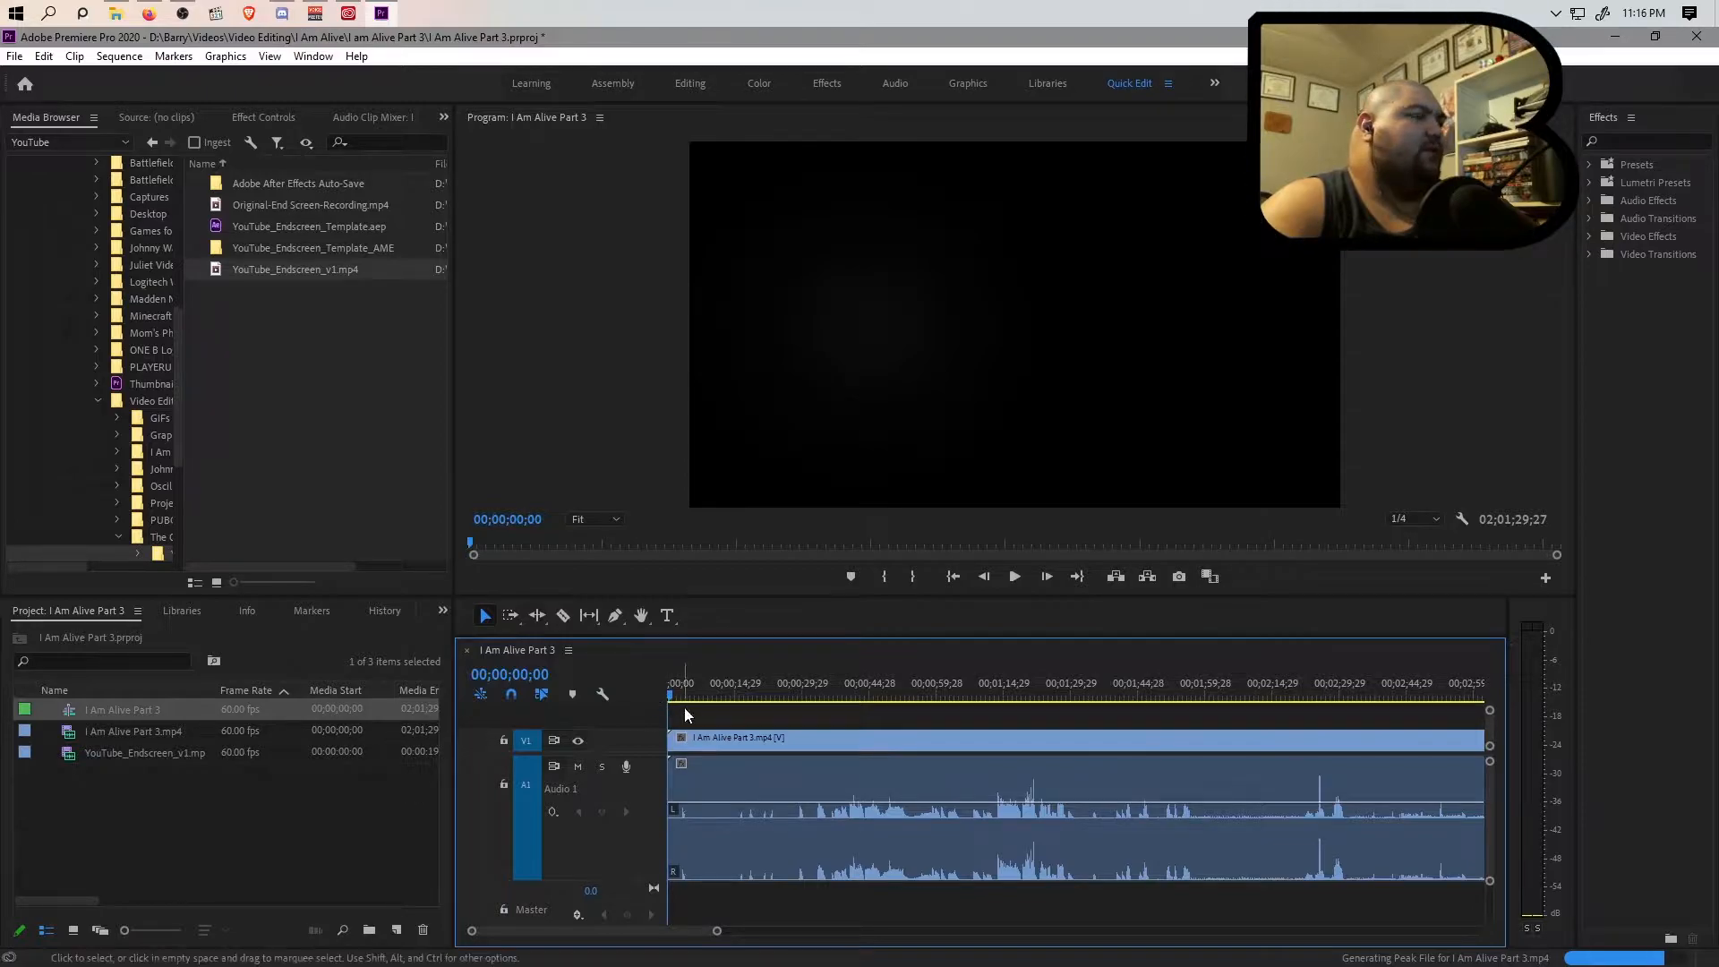
click(770, 805)
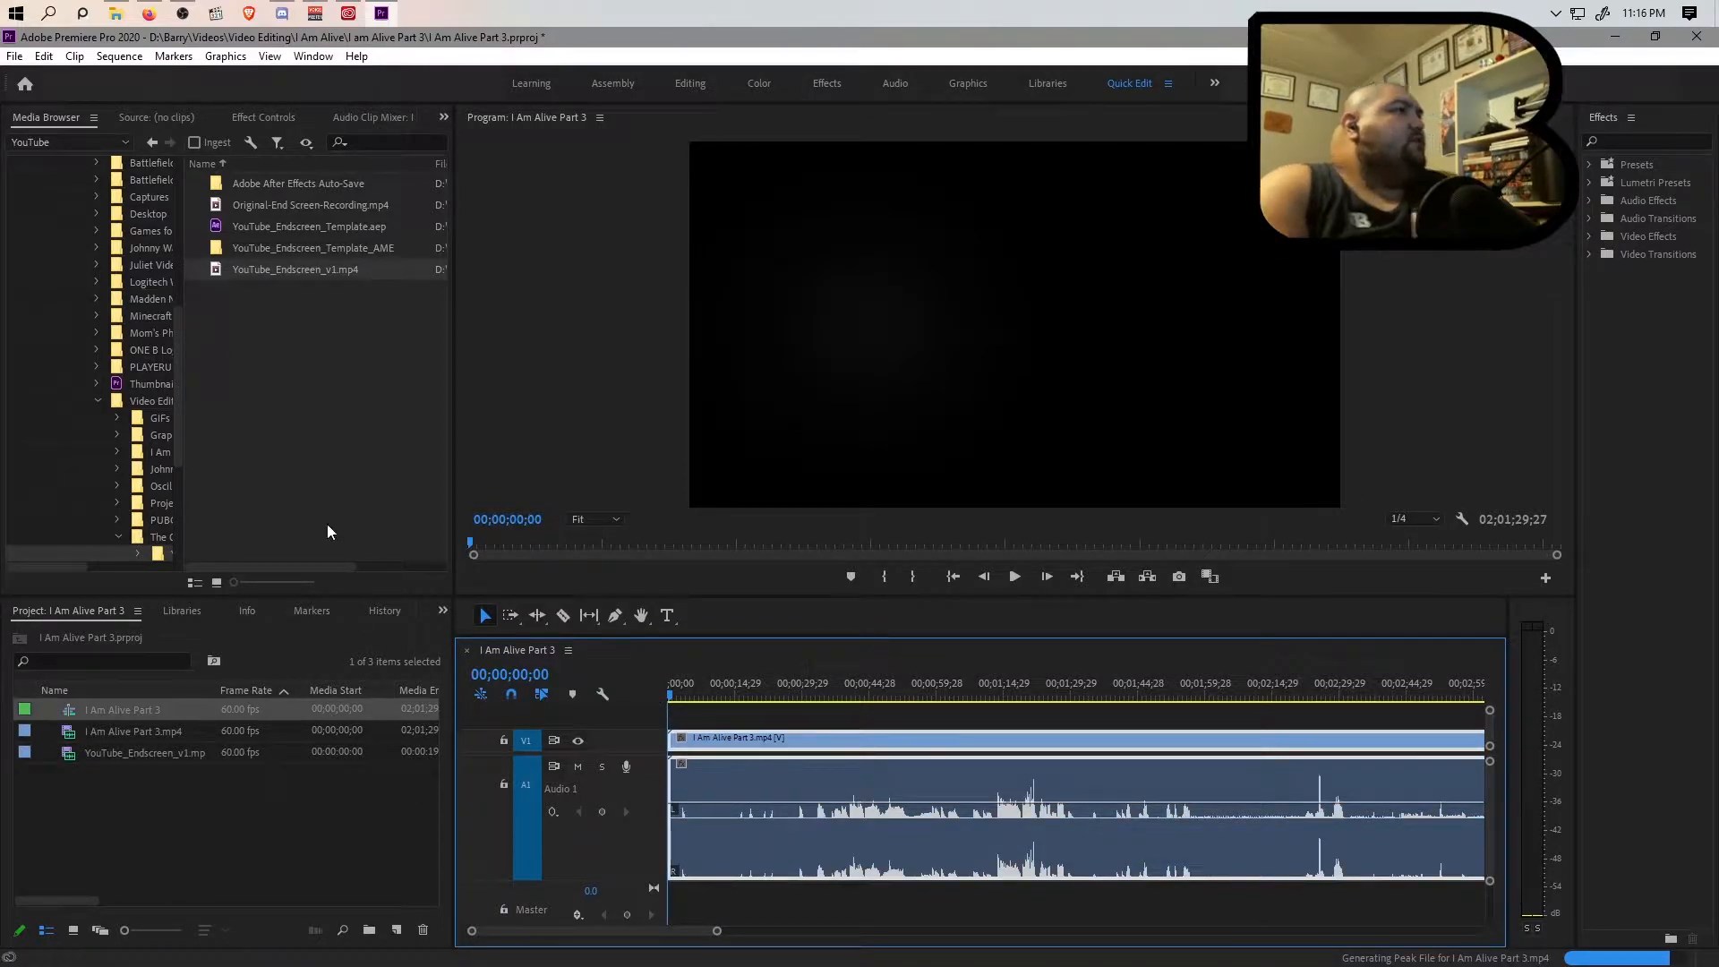
click(263, 117)
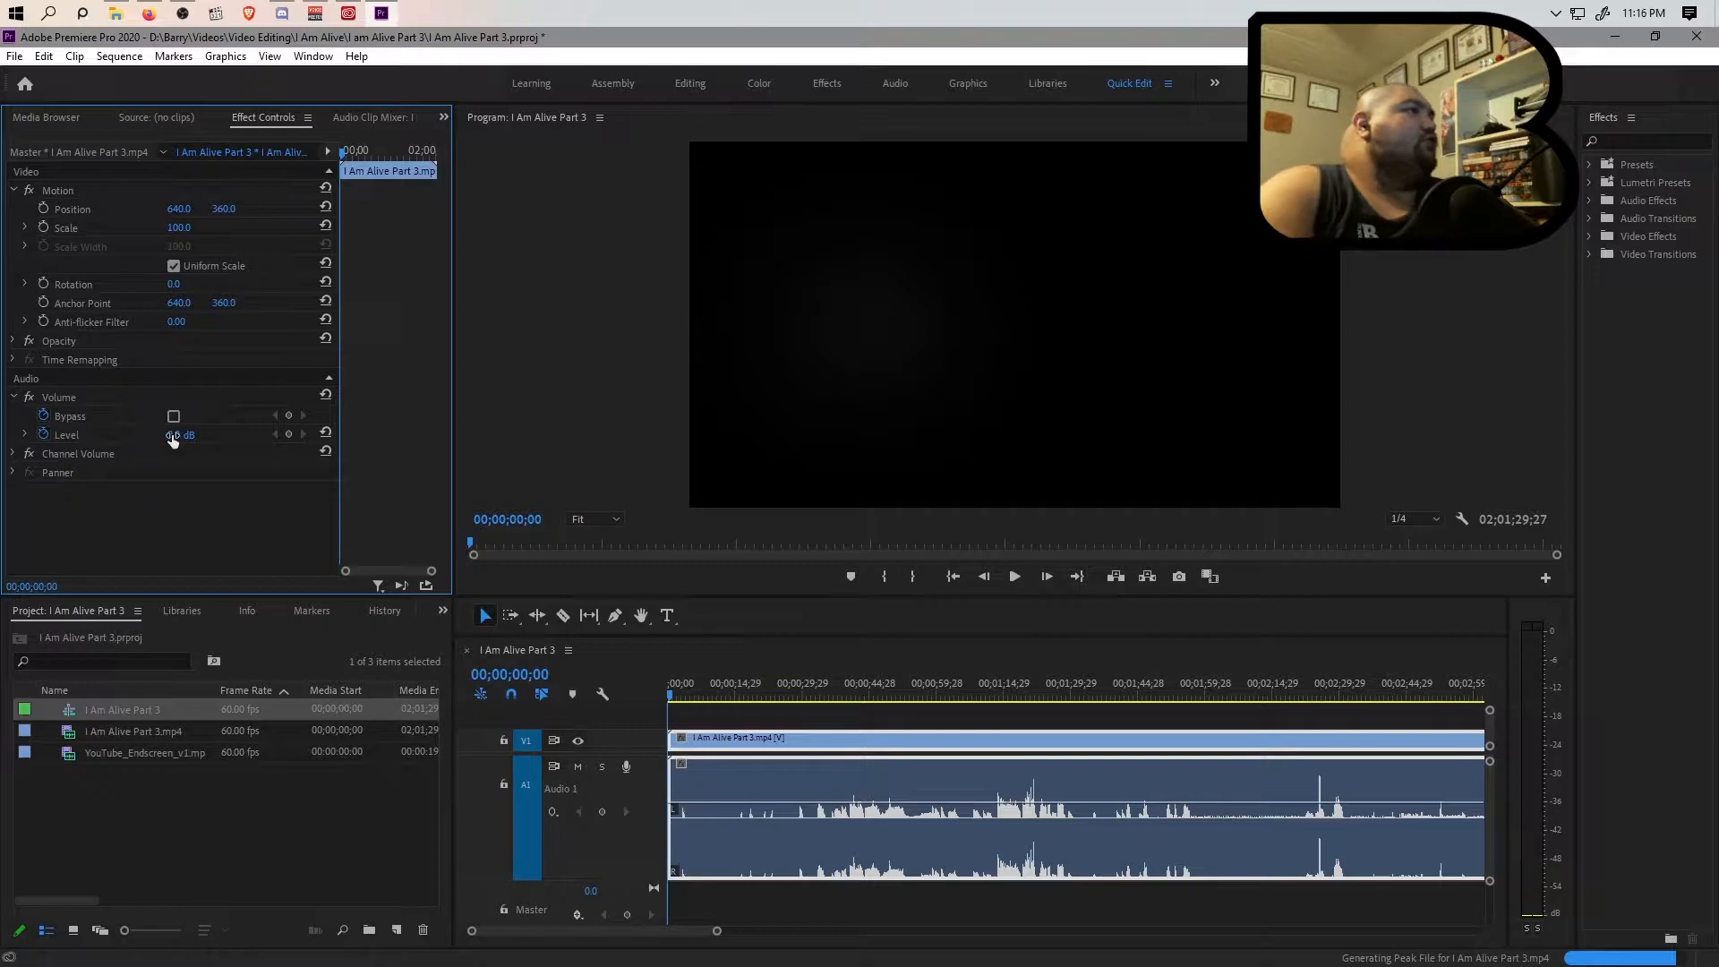
text(15)
key(Return)
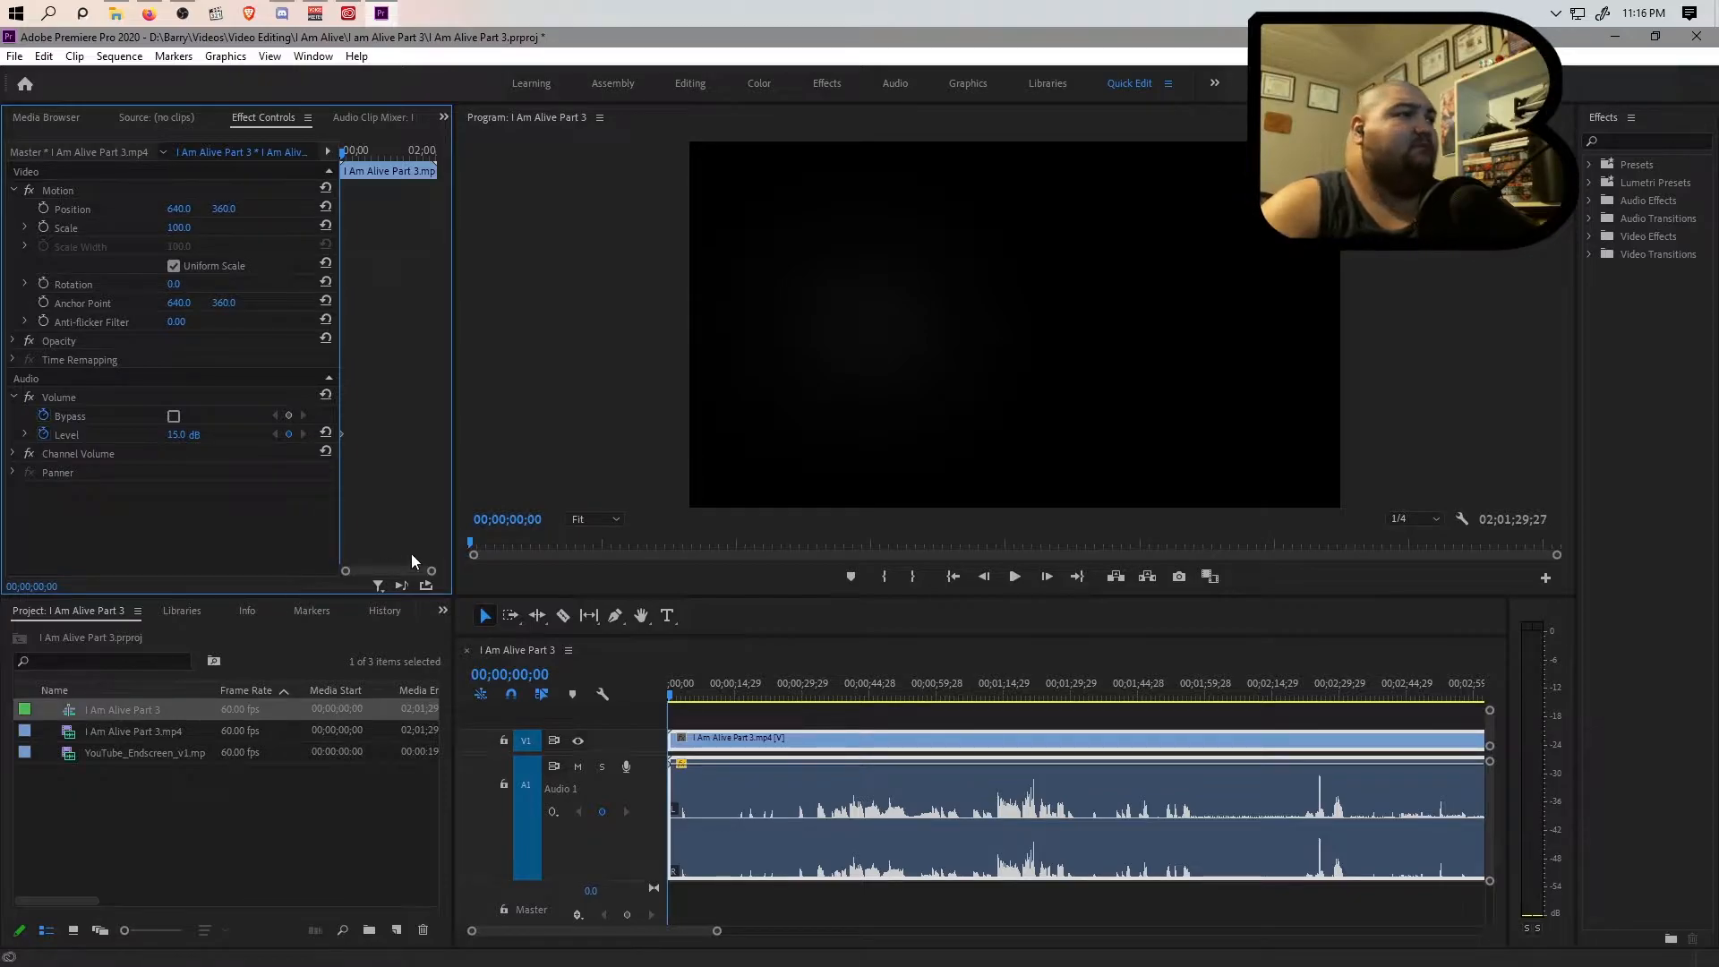
Play back the opening minute of the recording to find where the intro ends and the gameplay footage should start.
drag(717, 932, 754, 936)
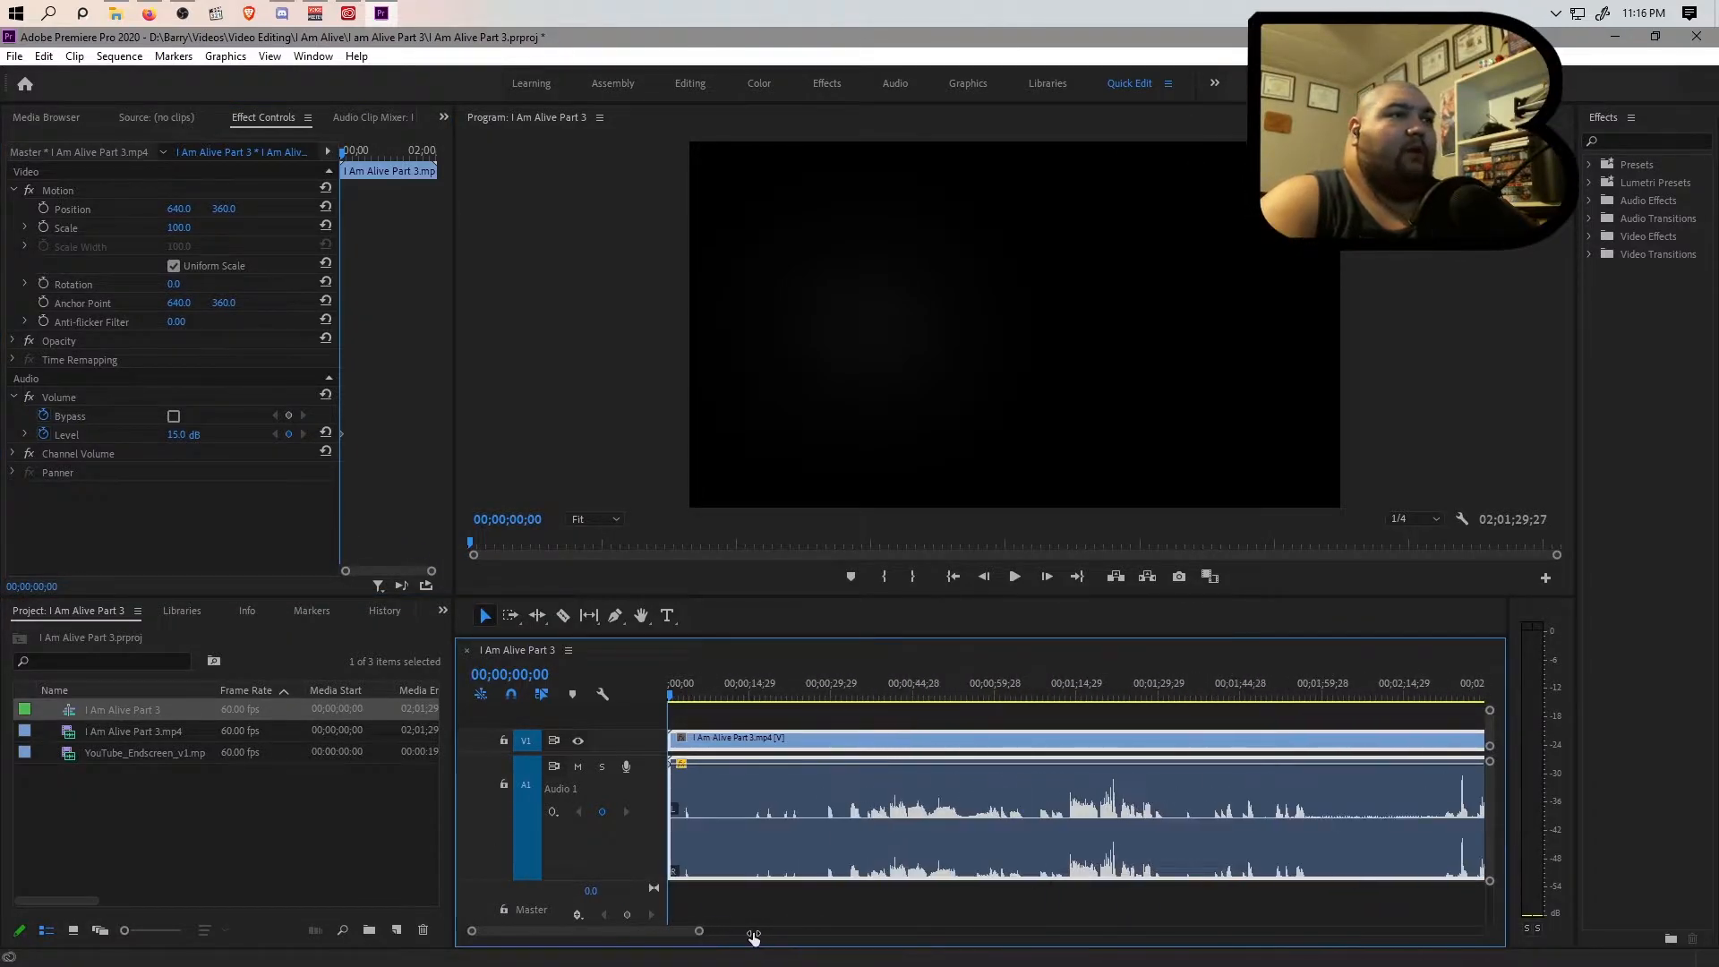
key(space)
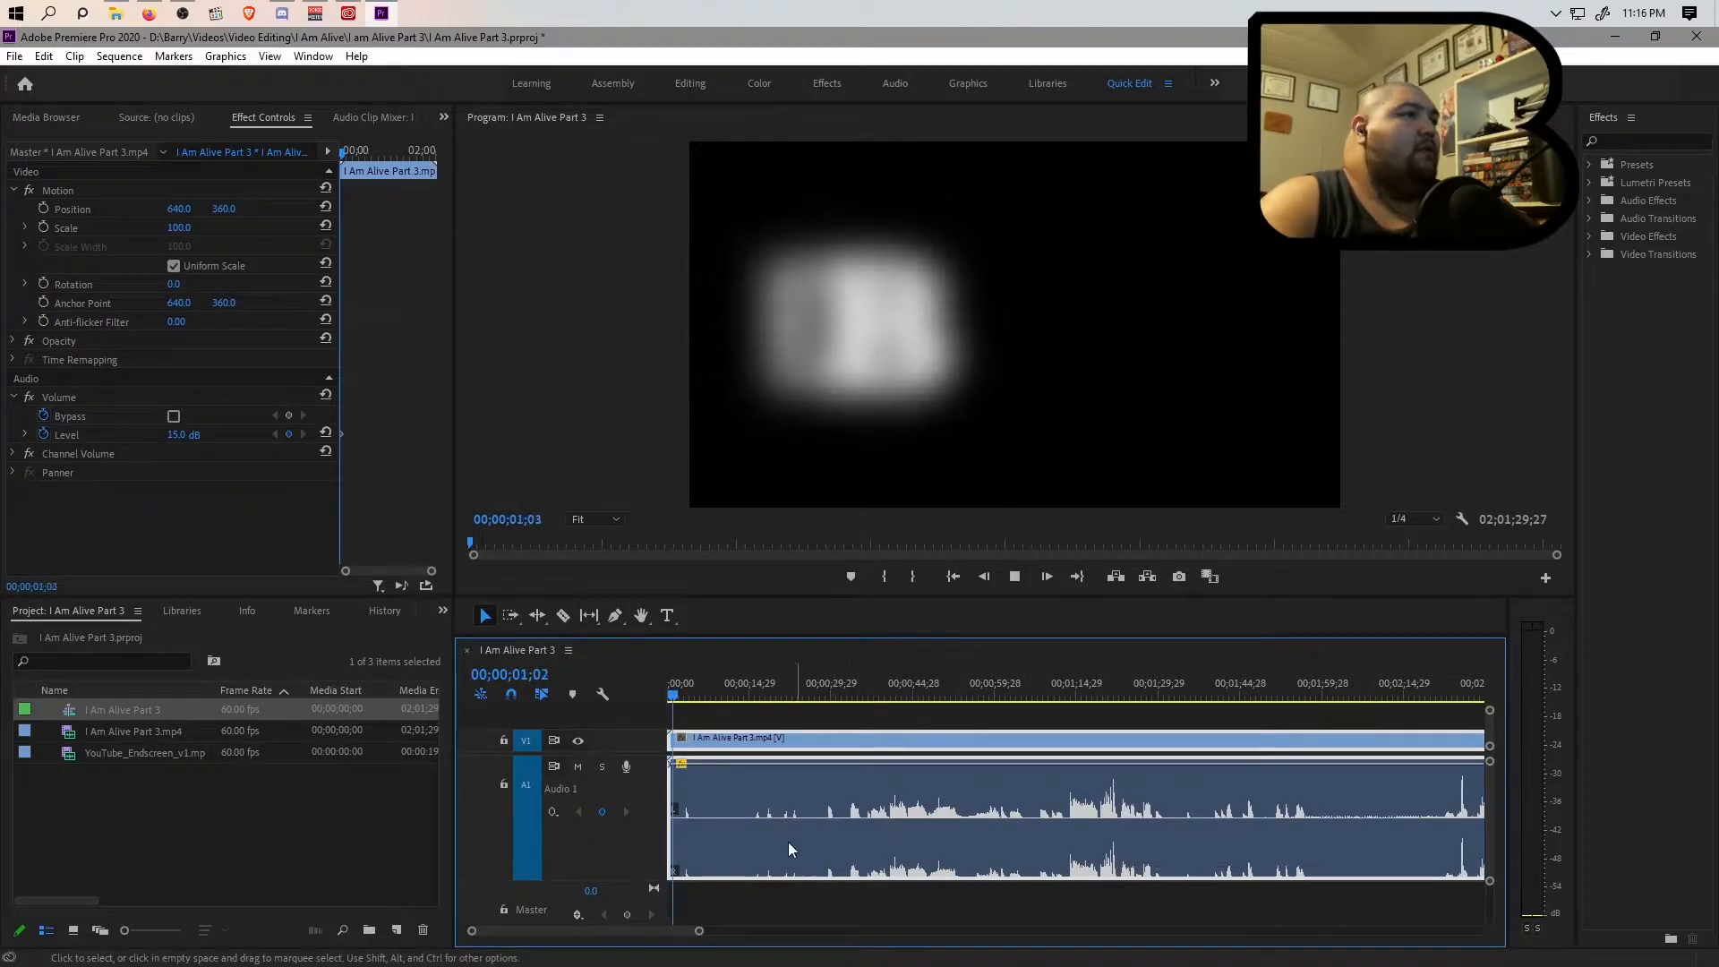
click(688, 699)
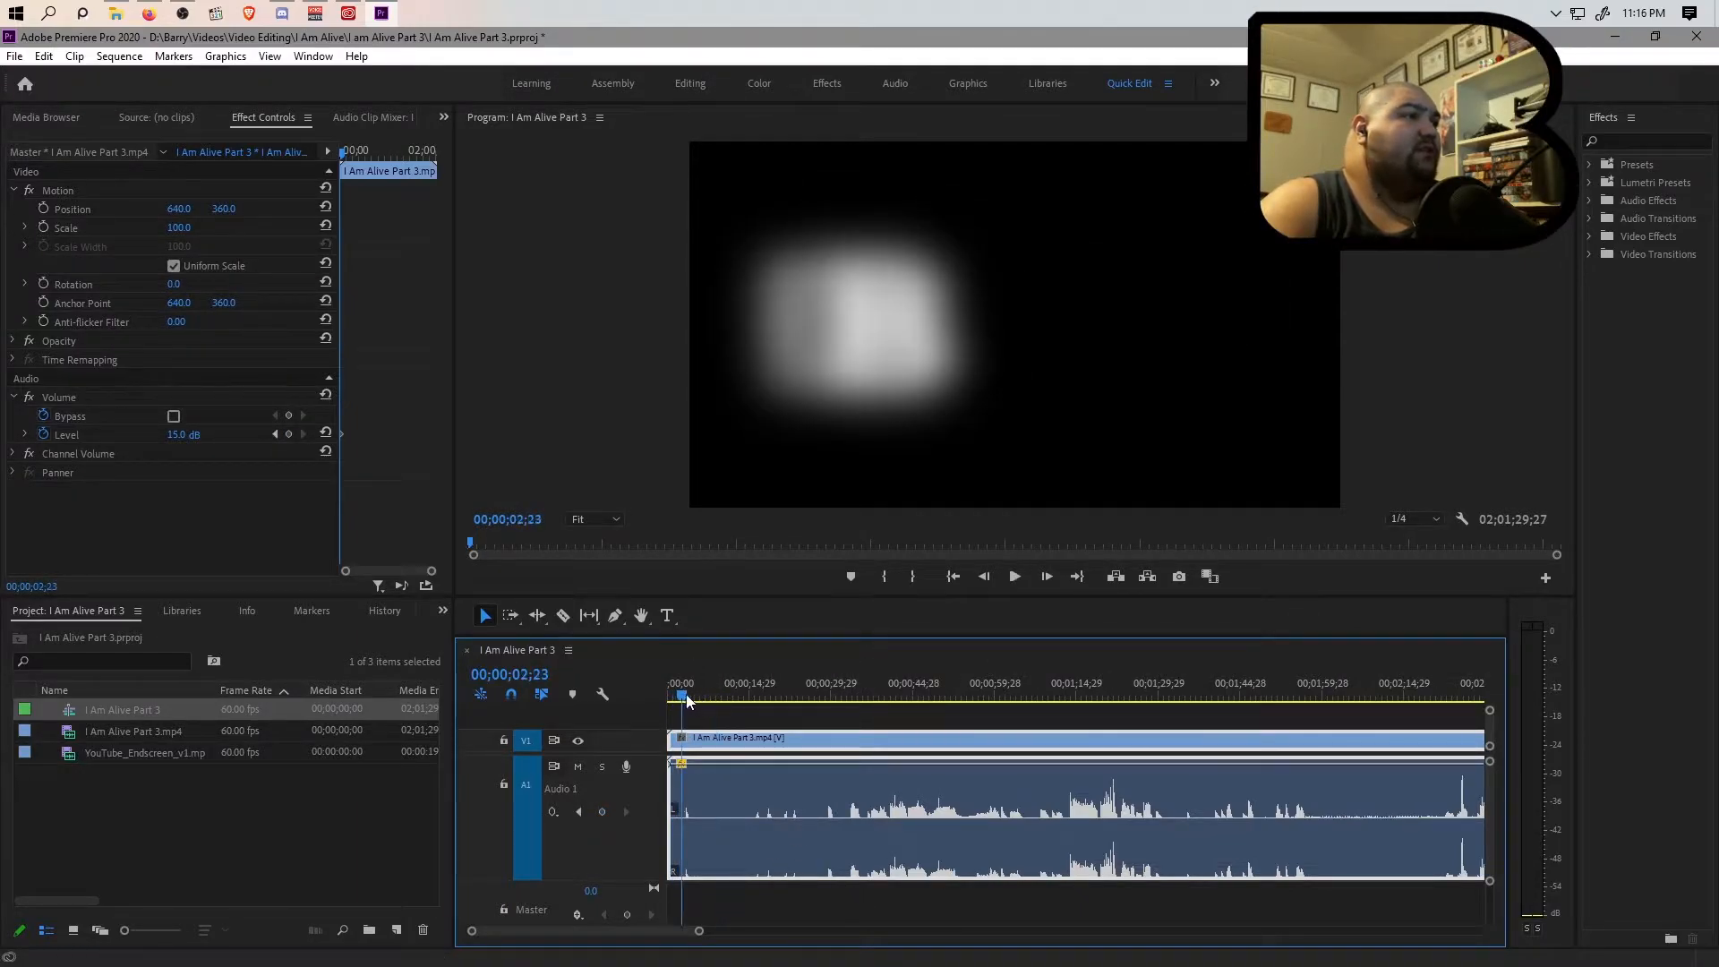
key(space)
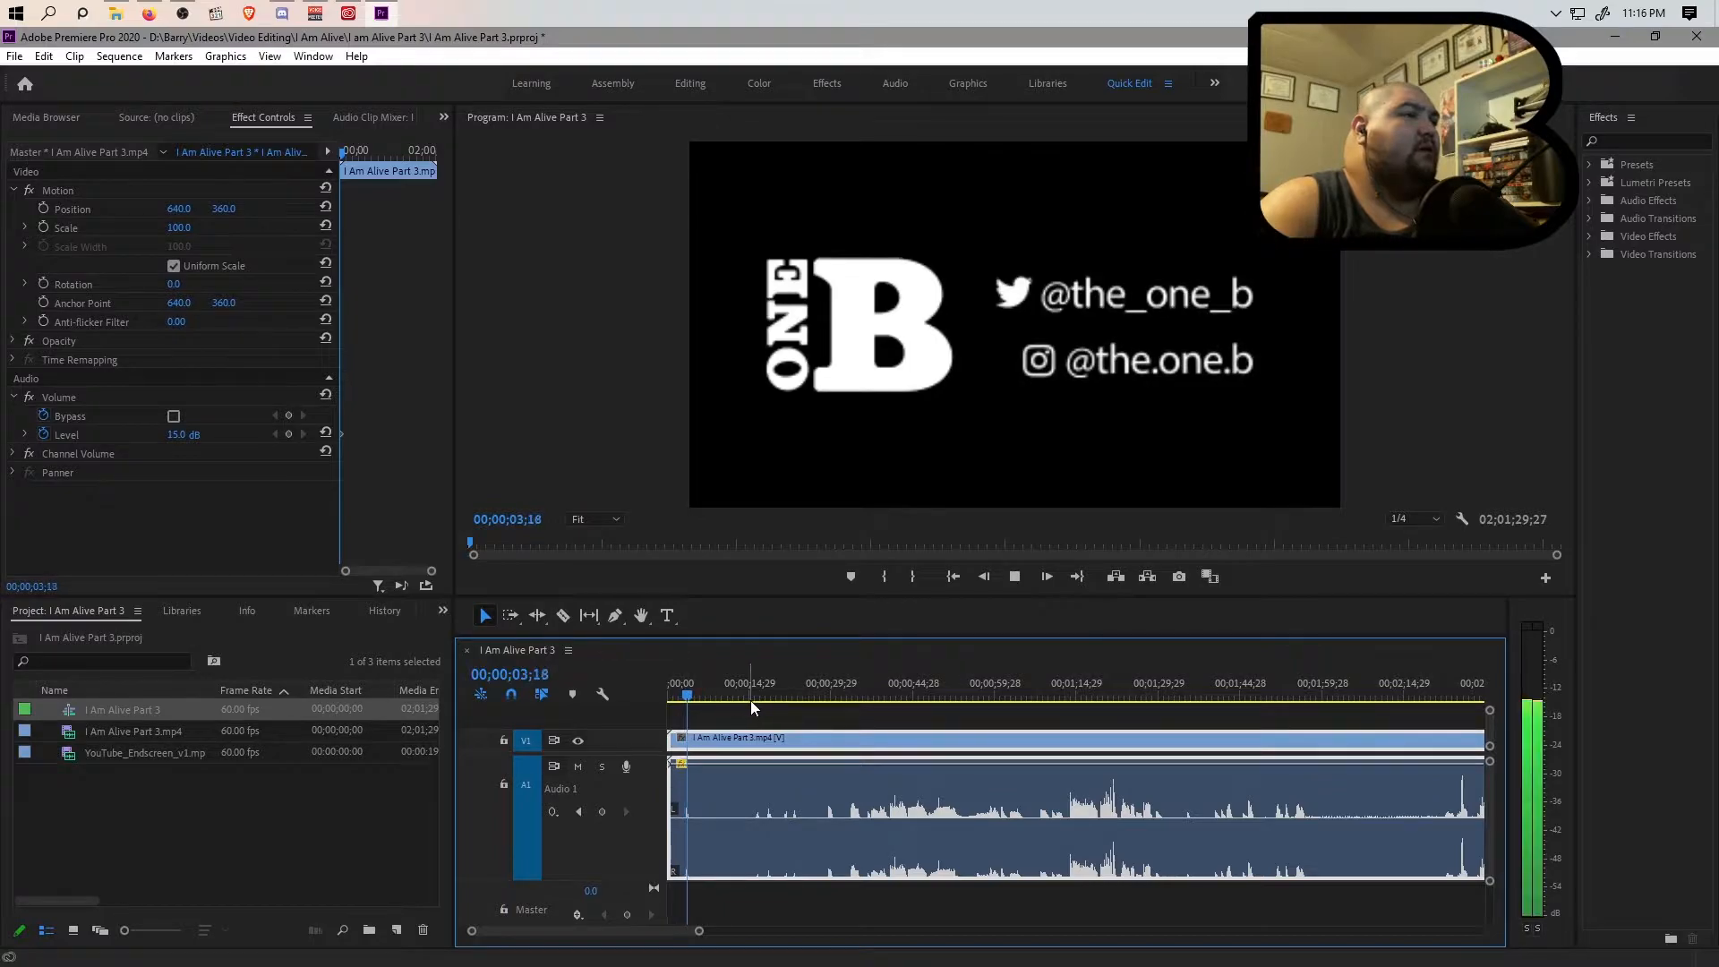
drag(696, 699, 852, 696)
key(space)
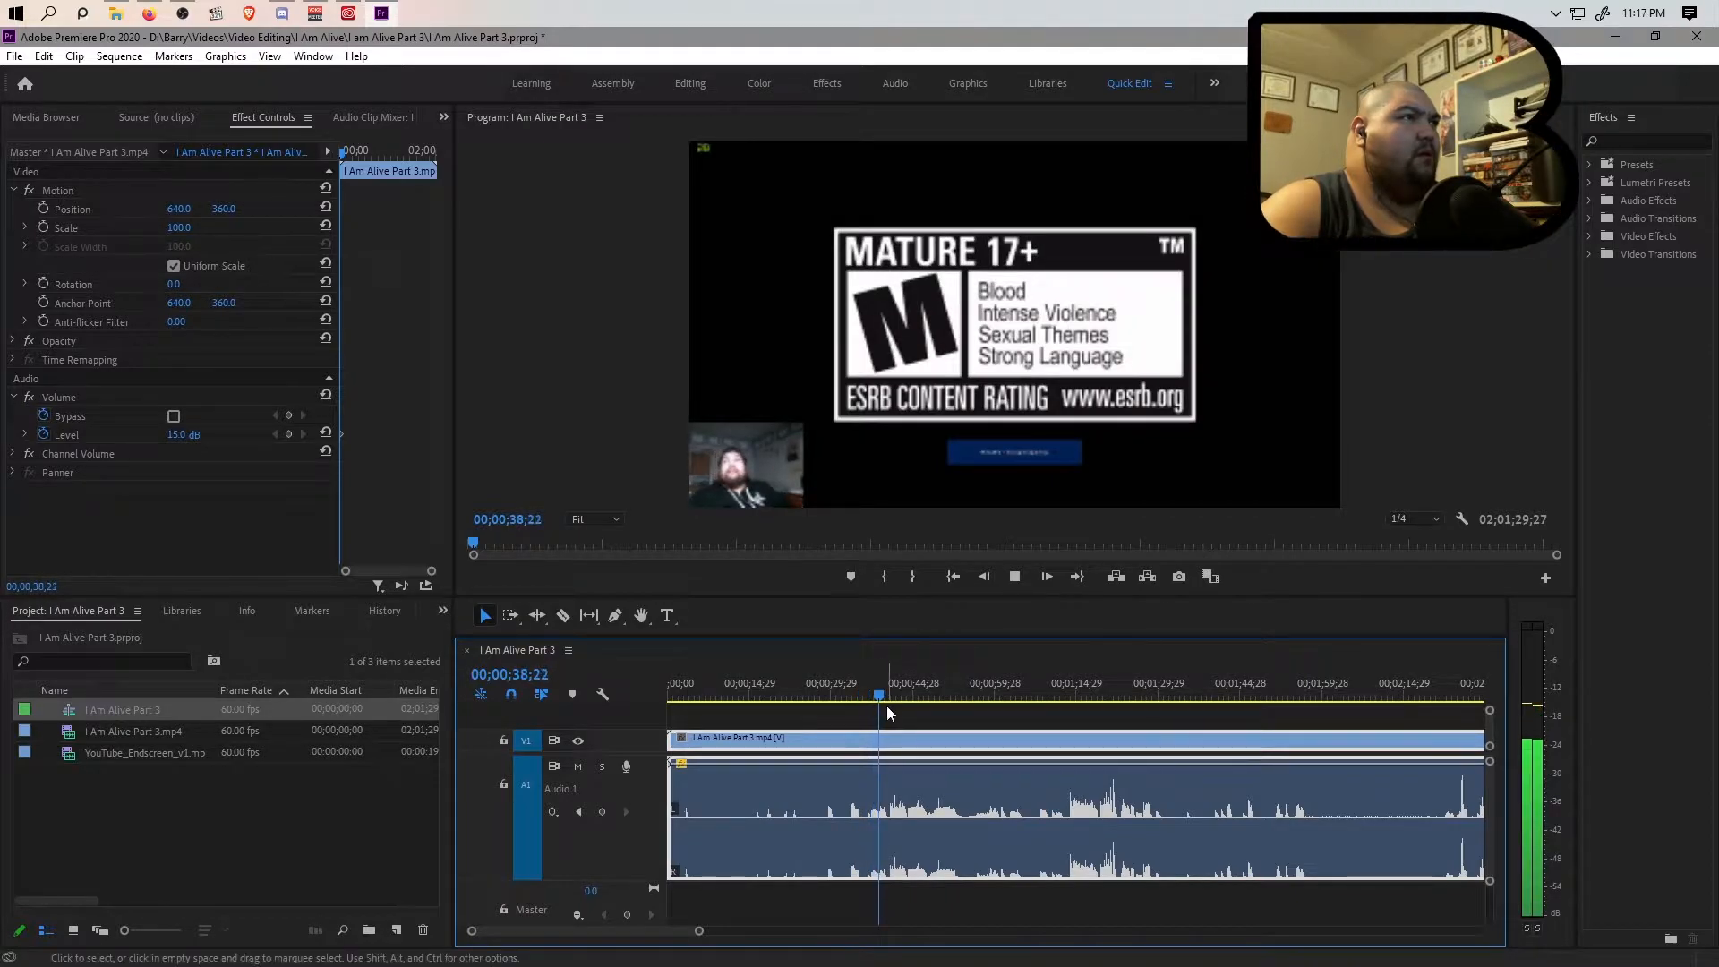
drag(895, 702, 867, 700)
key(space)
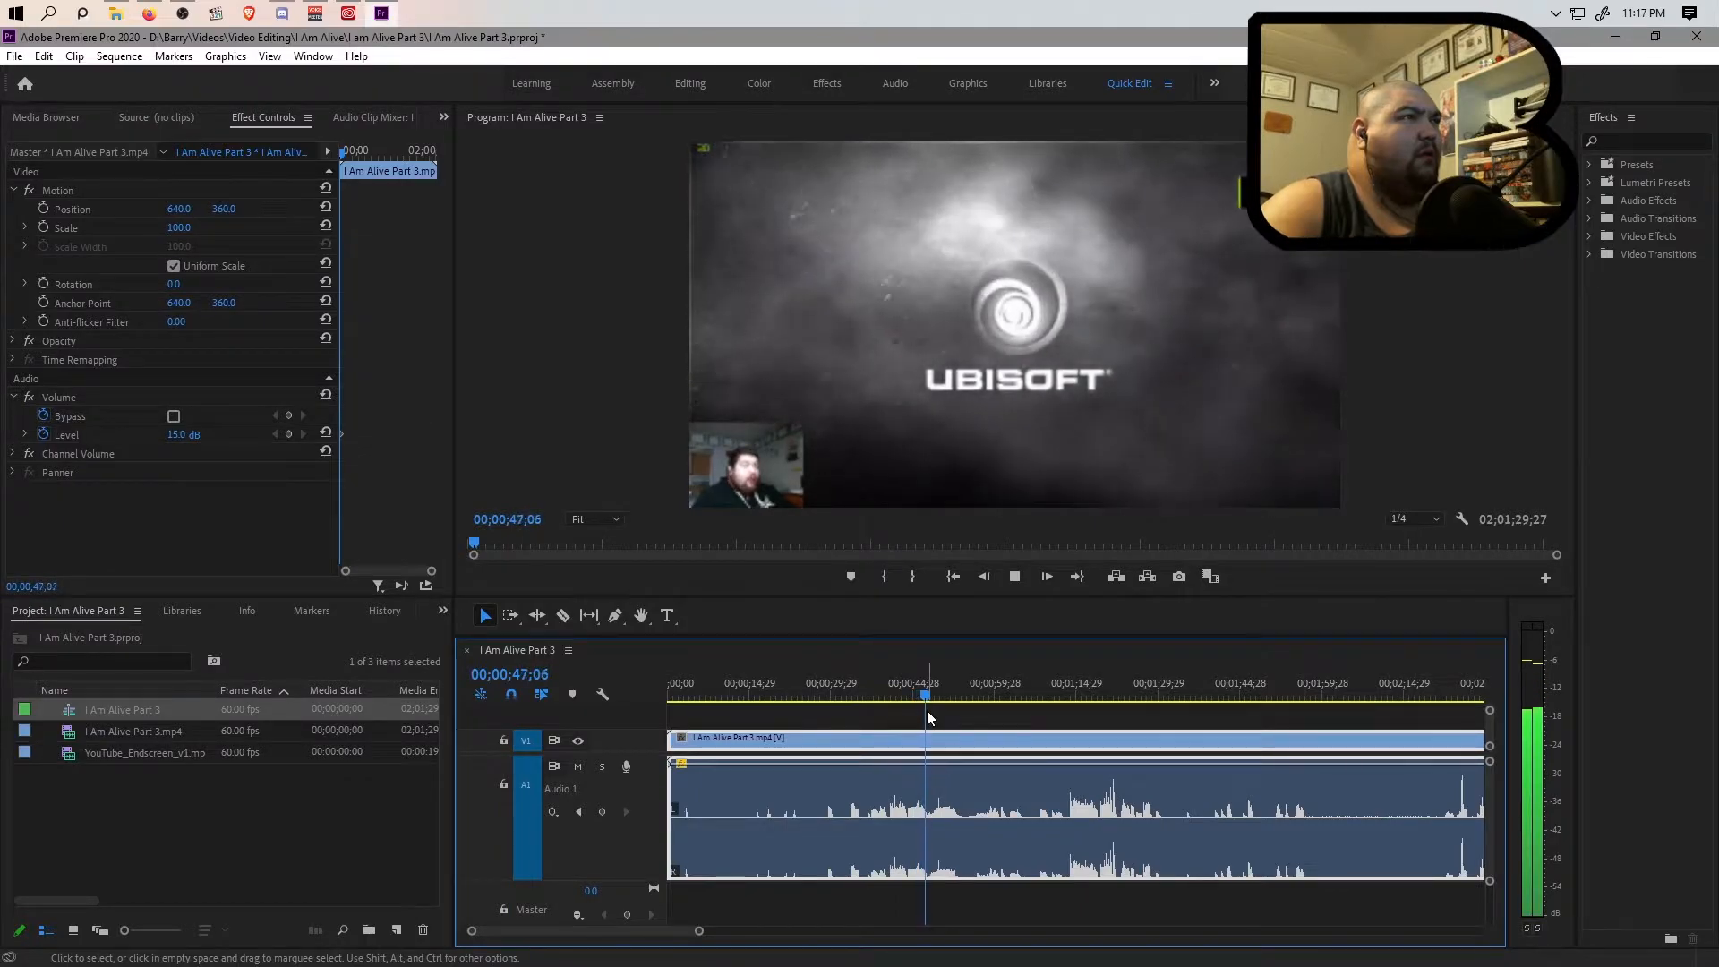
drag(926, 707, 868, 701)
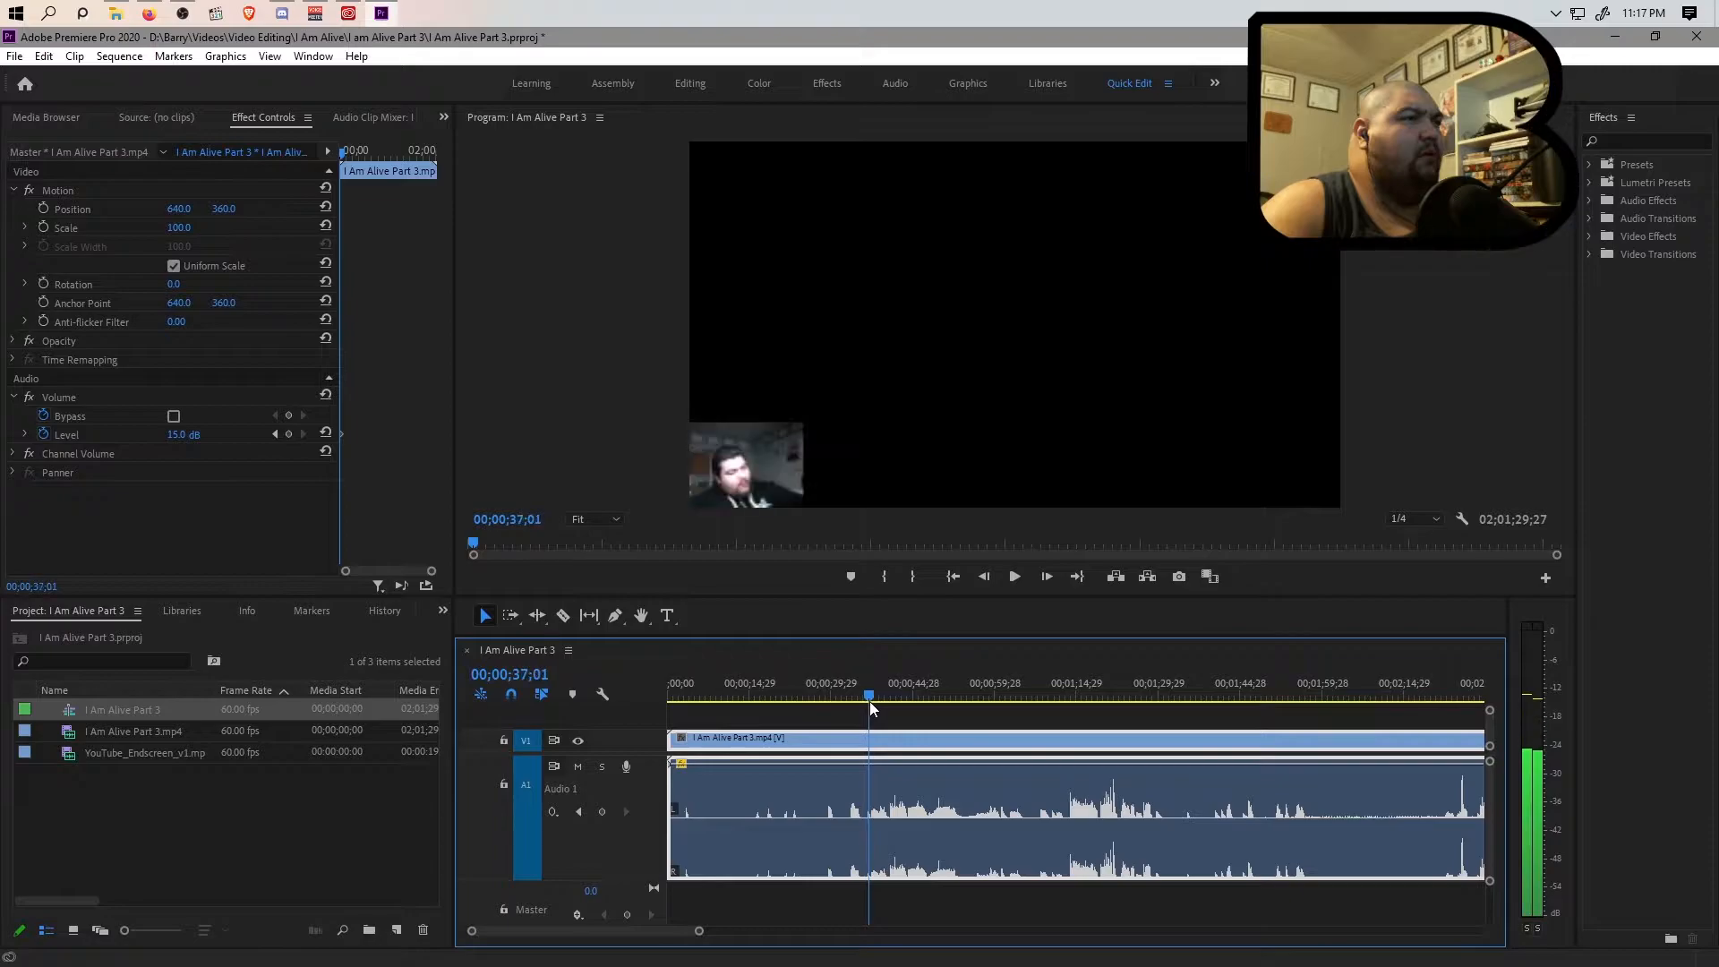
key(space)
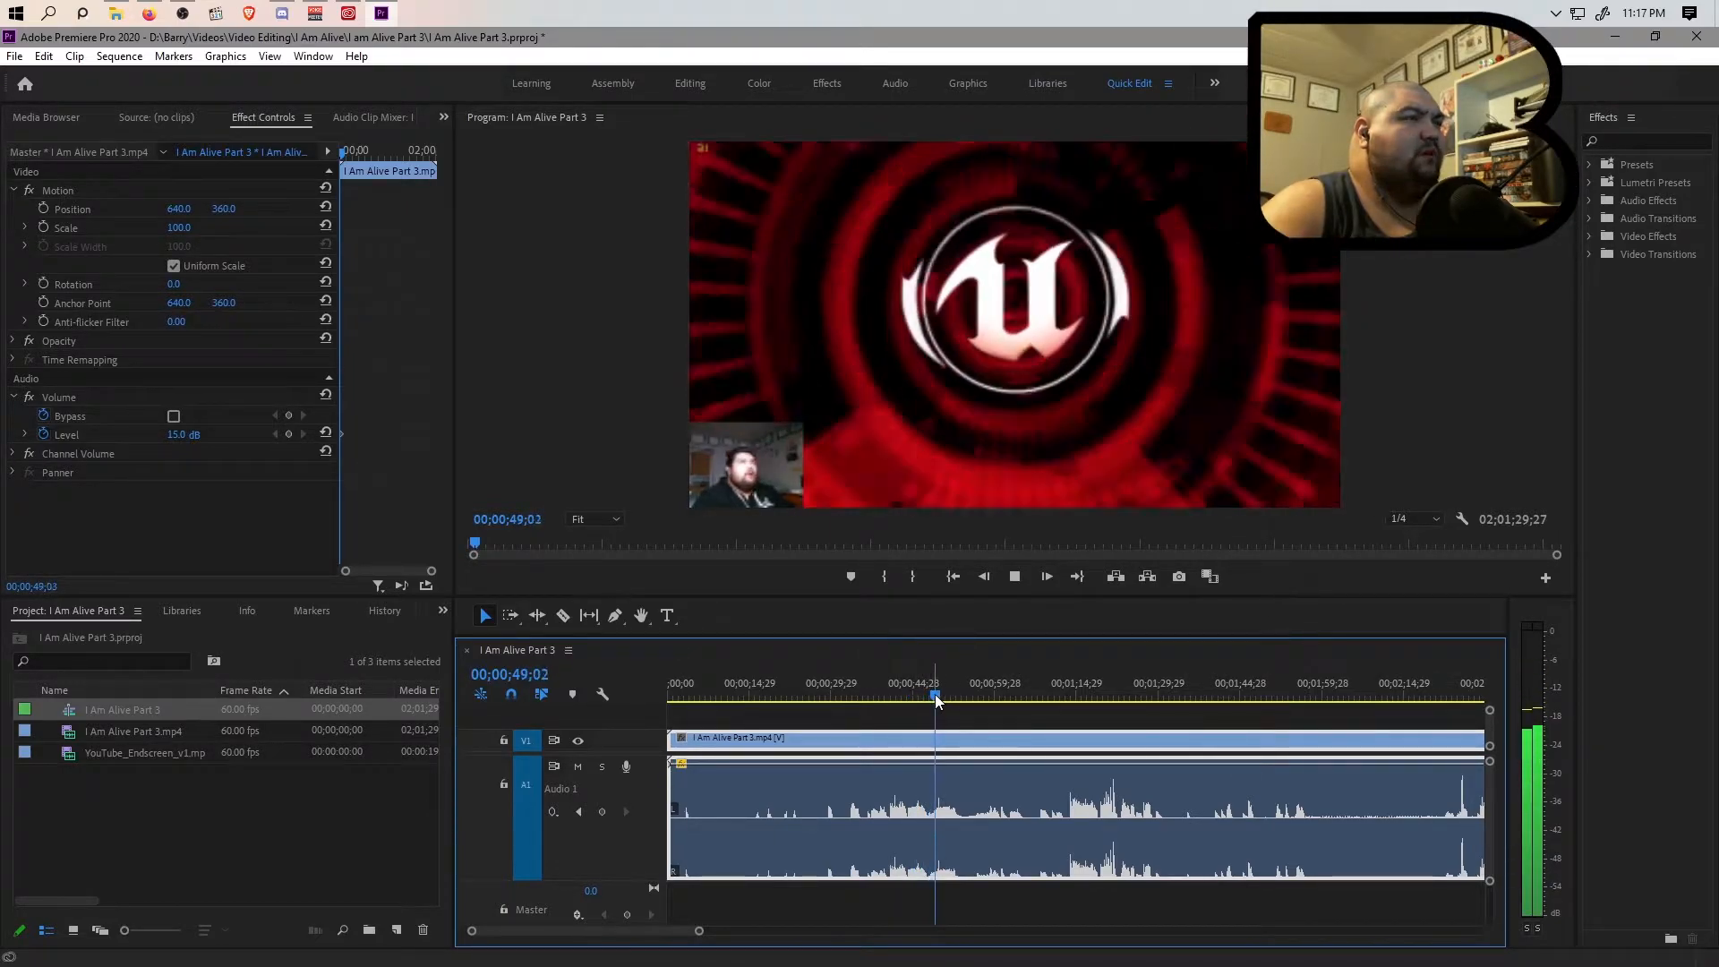
click(943, 691)
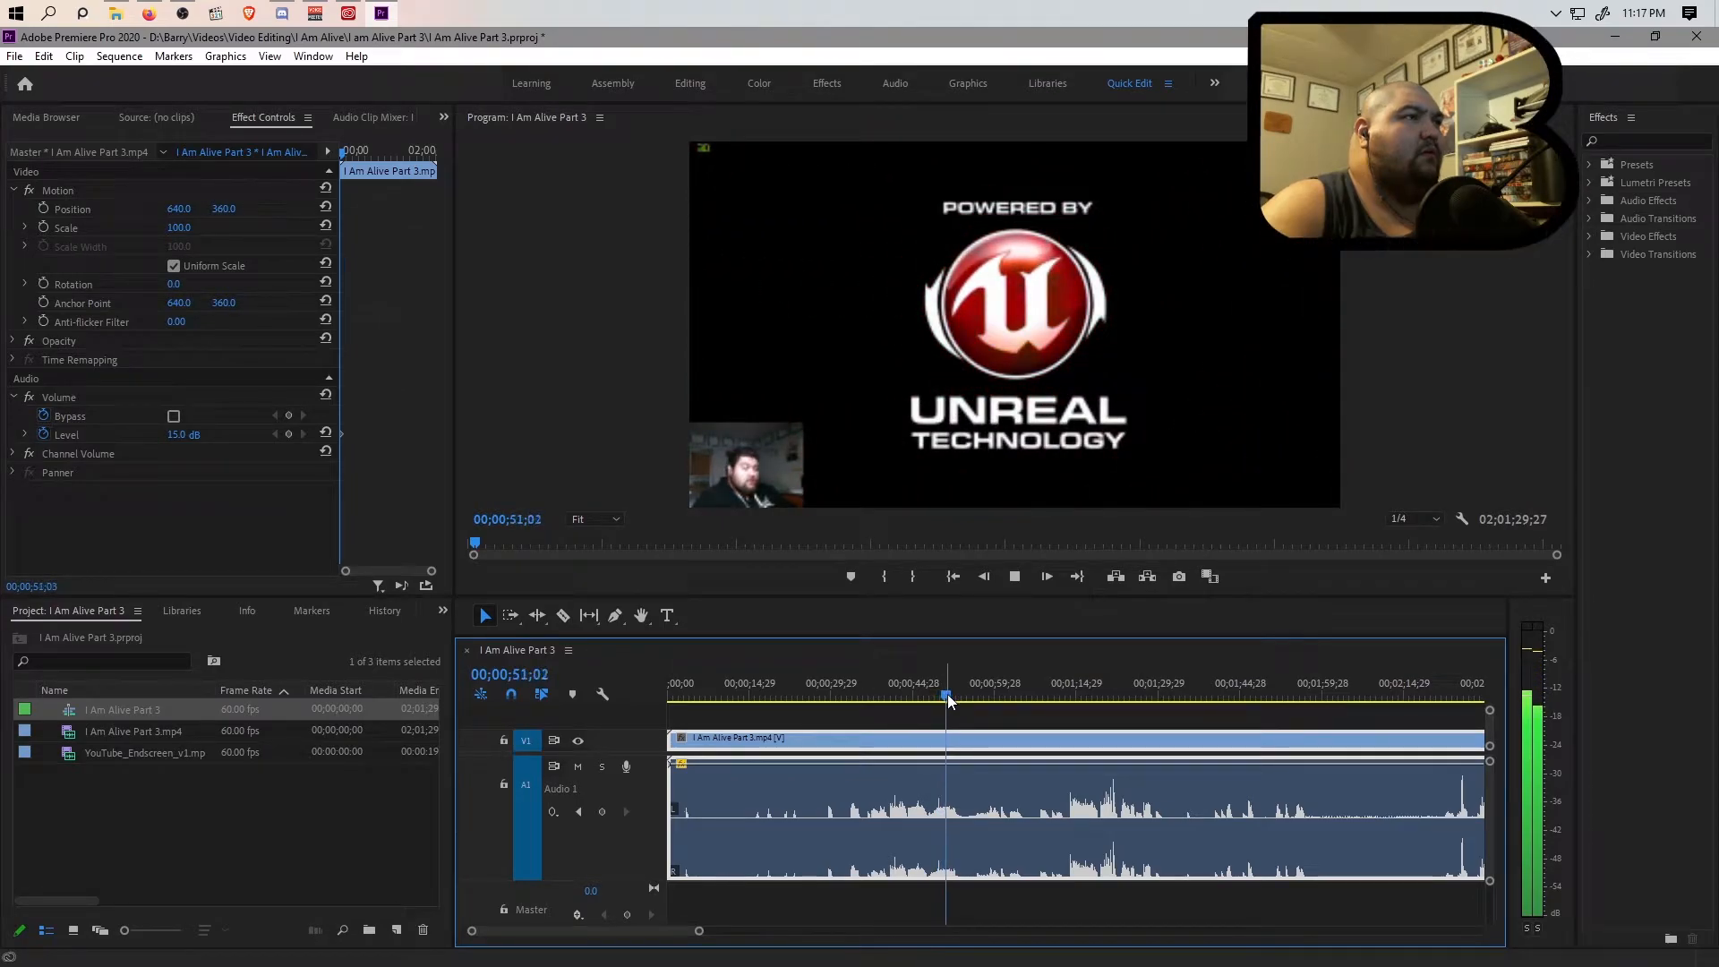
Split the recording at 00;00;36;16 and ripple-delete the part before the cut so the footage starts at the sequence beginning.
click(881, 700)
click(865, 705)
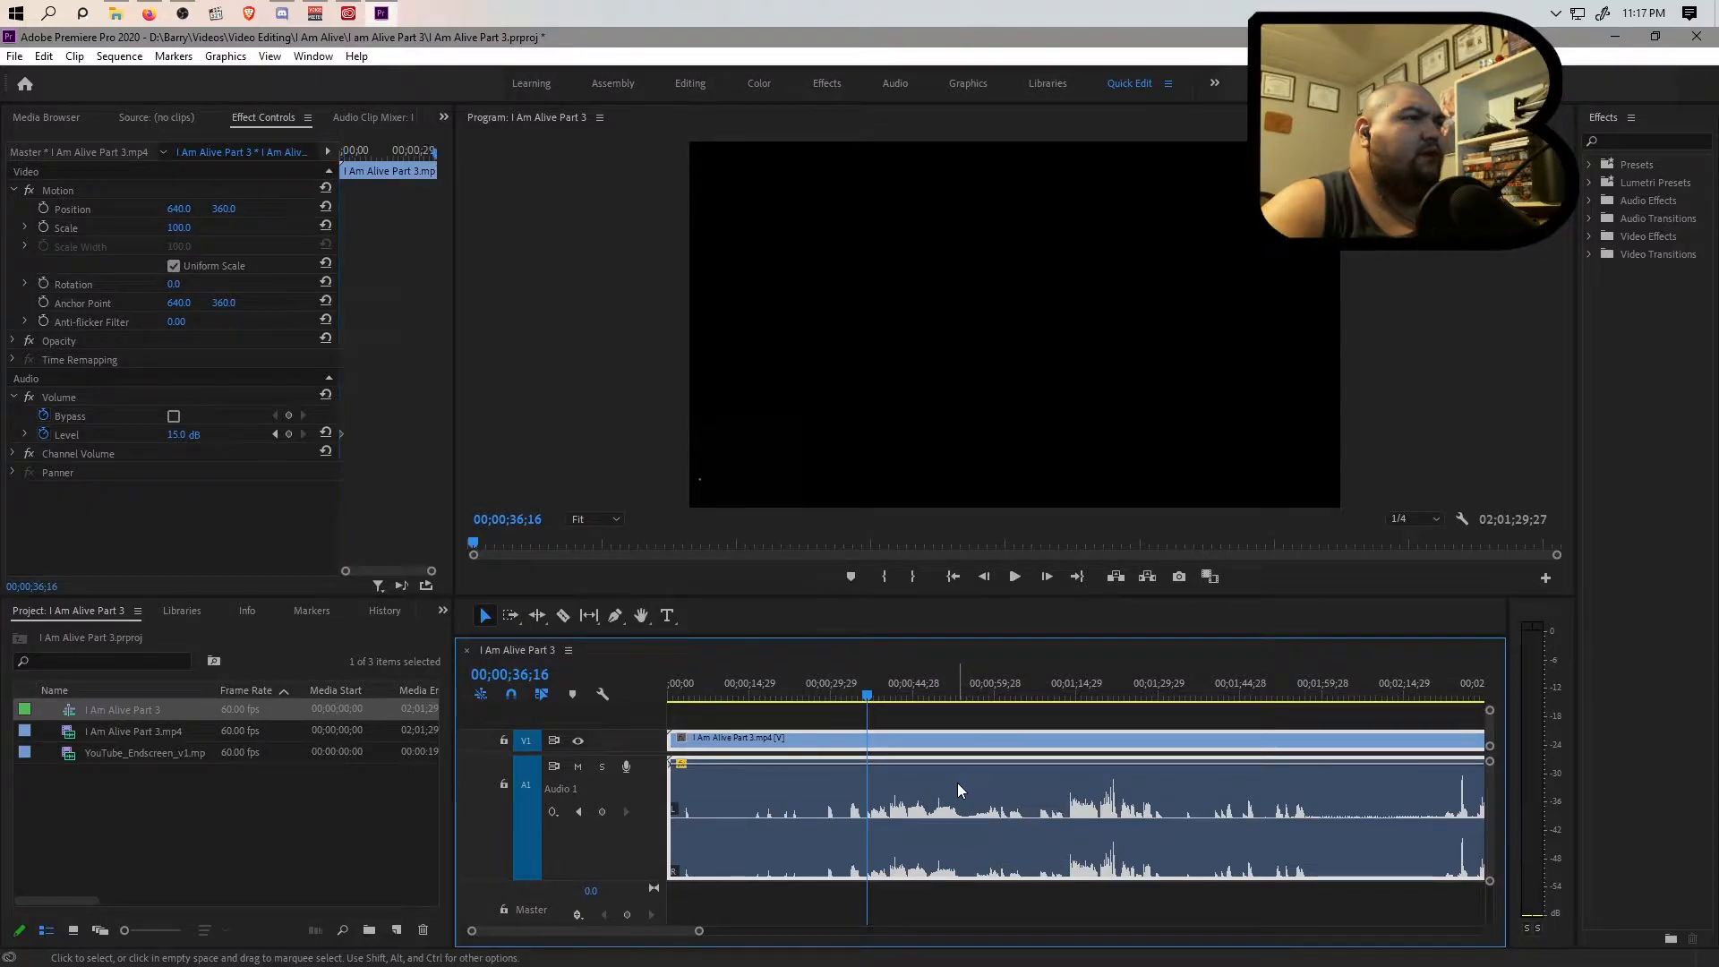
key(ctrl+k)
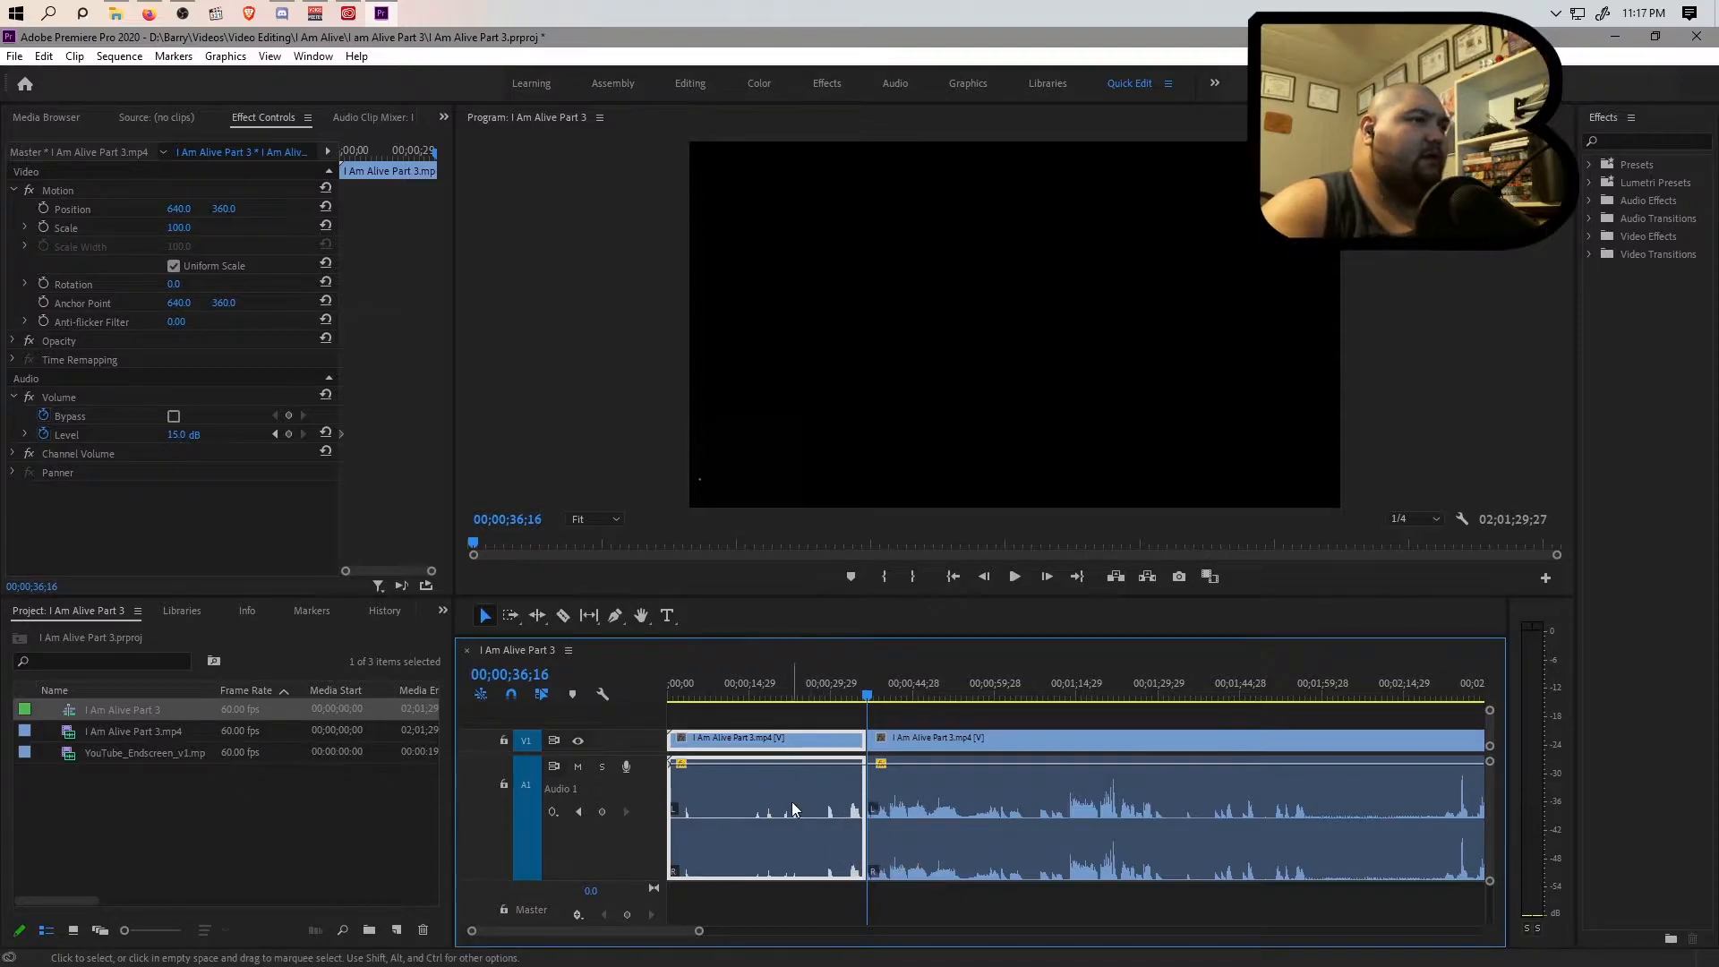
key(q)
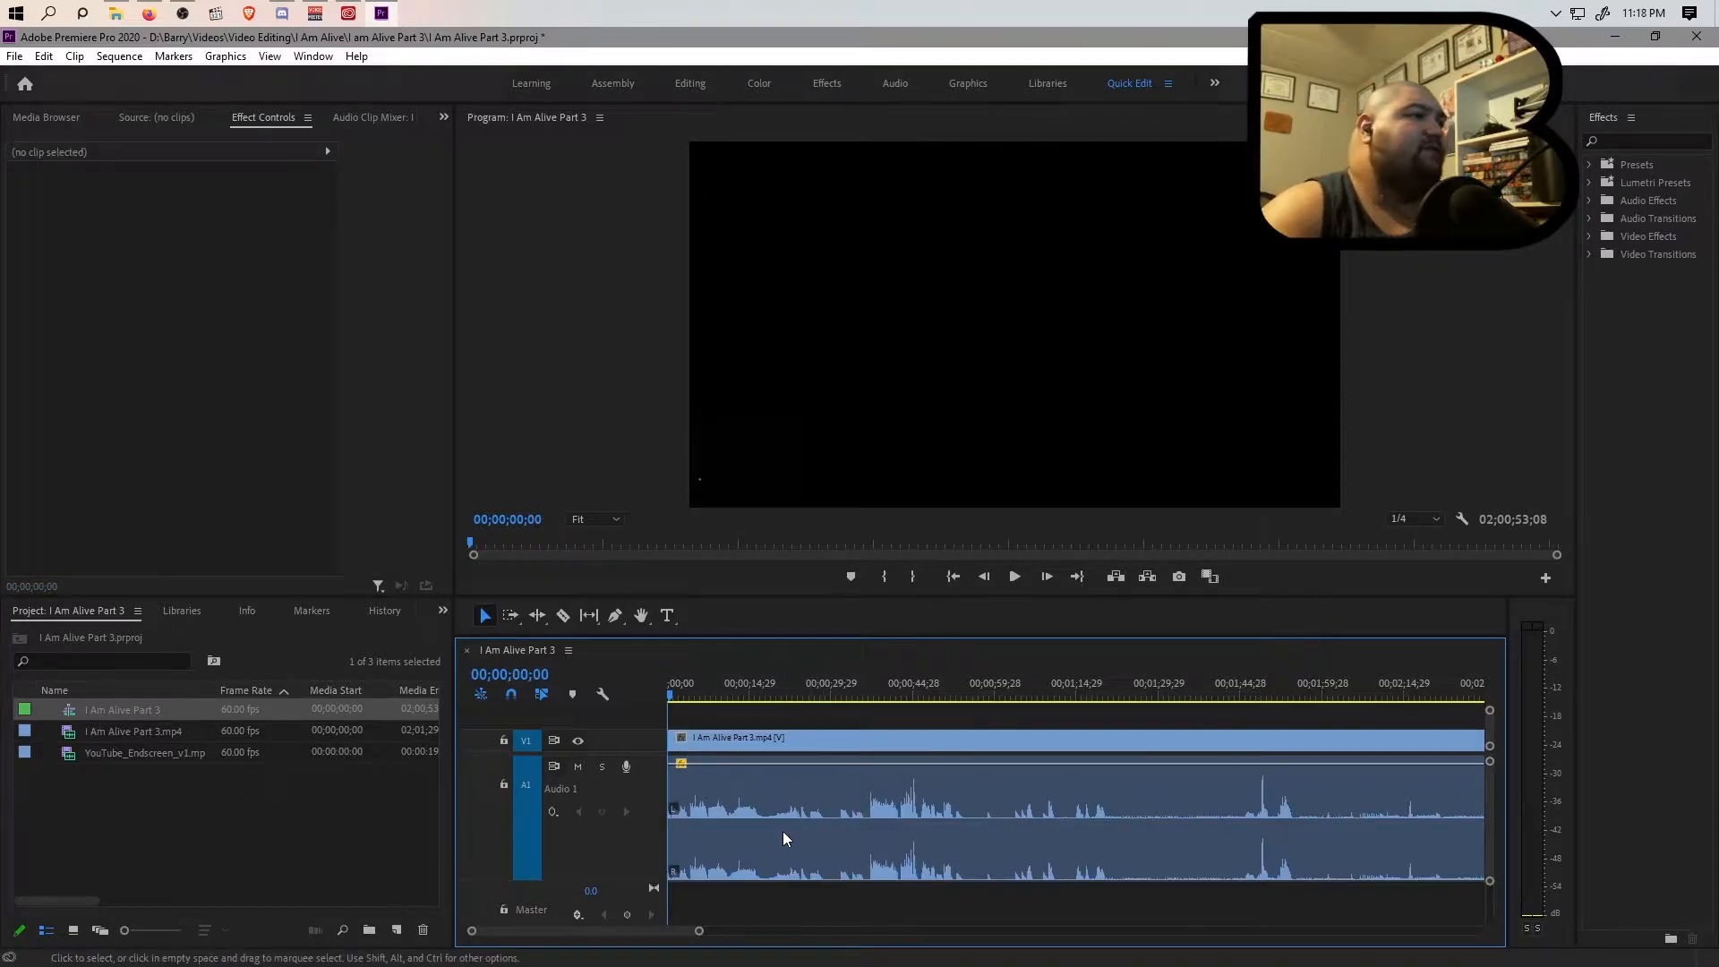
Play back the footage between about 59 minutes and 1 hour 8 minutes to find a suitable midpoint for dividing the recording.
drag(700, 934, 1481, 931)
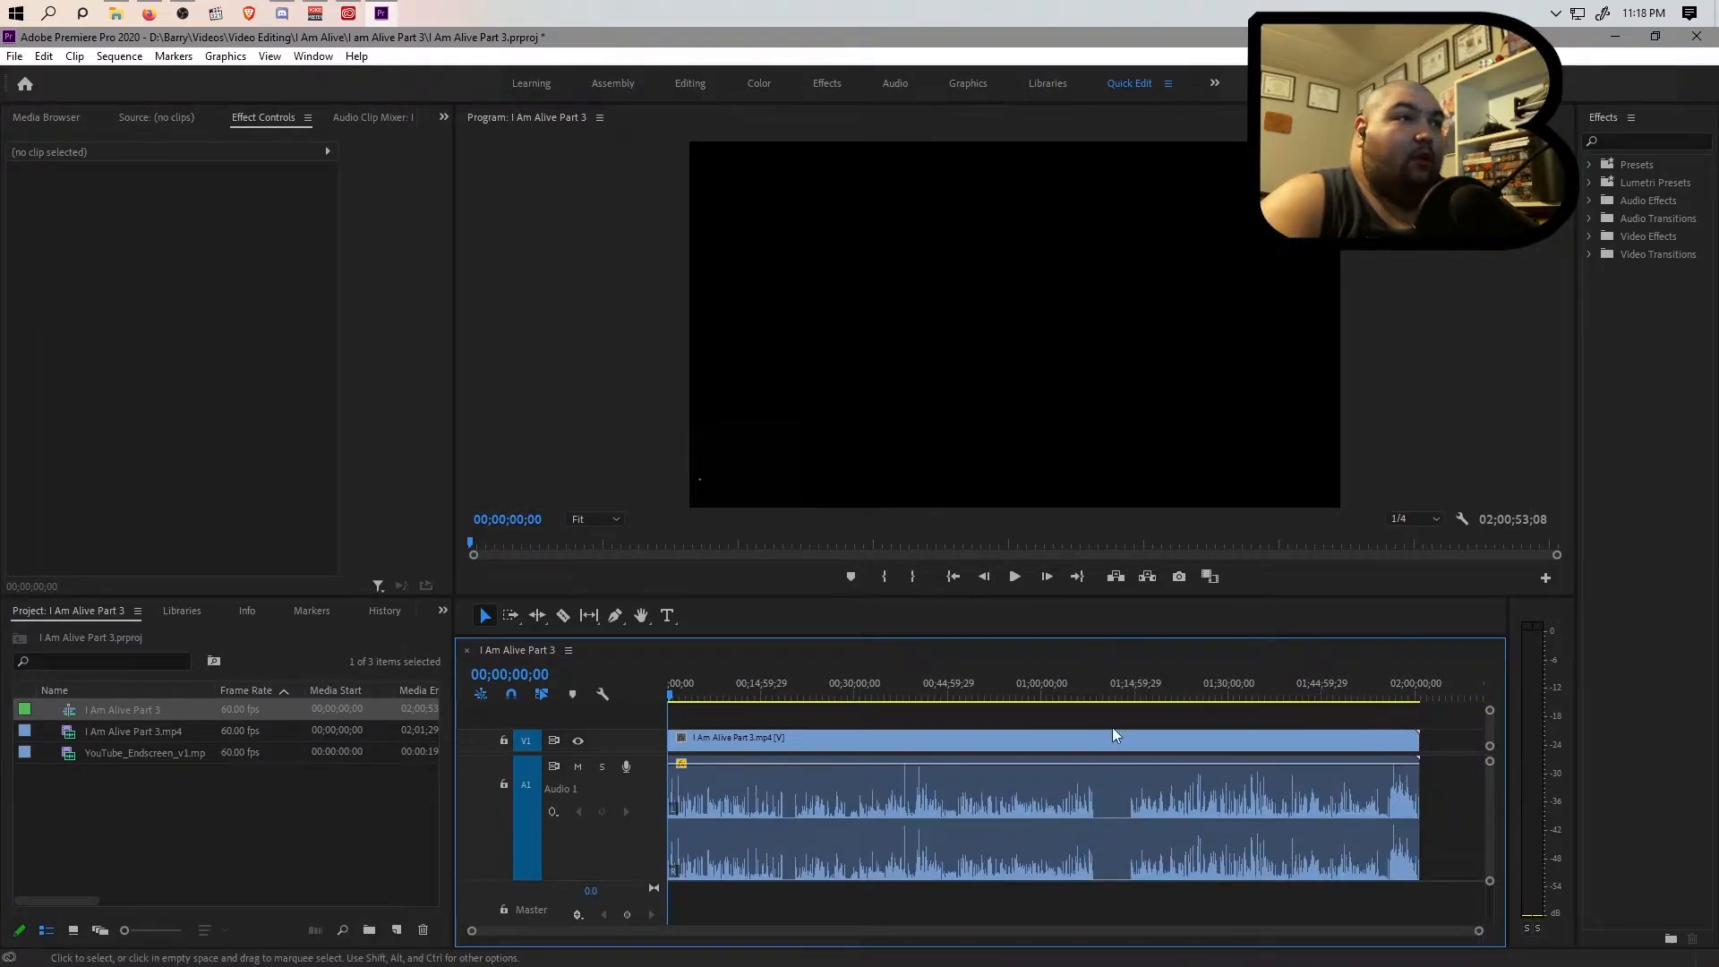
click(1097, 700)
mouse_move(1092, 696)
mouse_down()
mouse_move(1125, 692)
mouse_move(1093, 698)
mouse_up()
key(space)
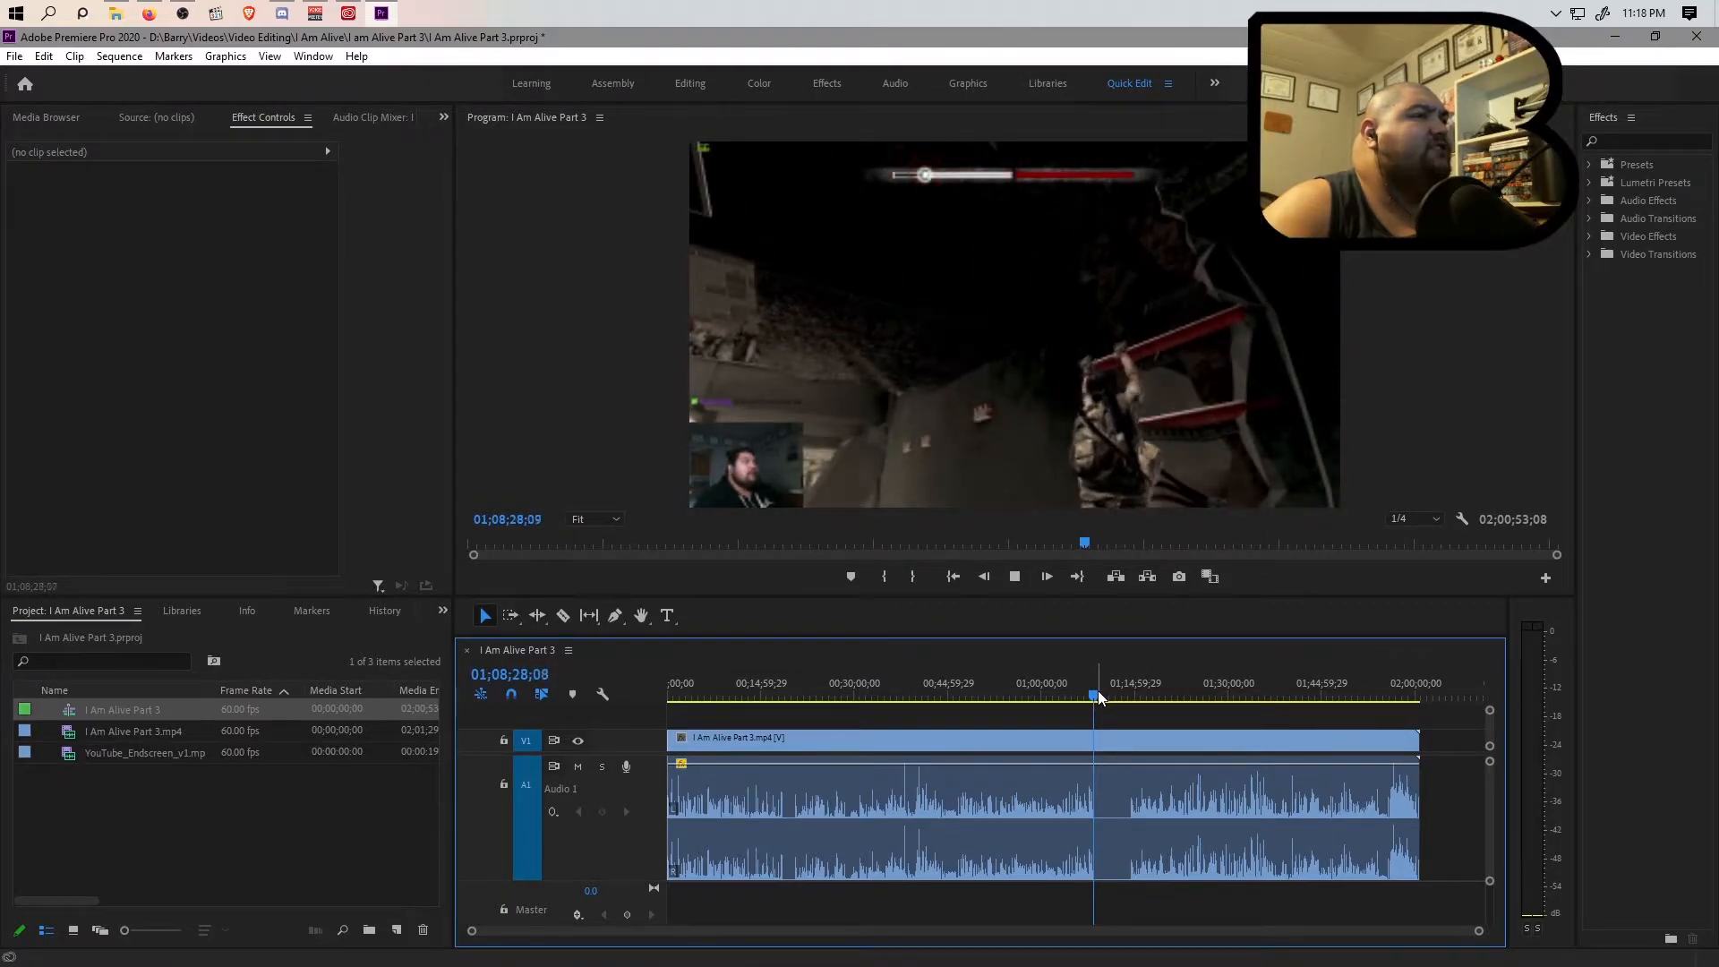
drag(1103, 698, 1042, 701)
key(space)
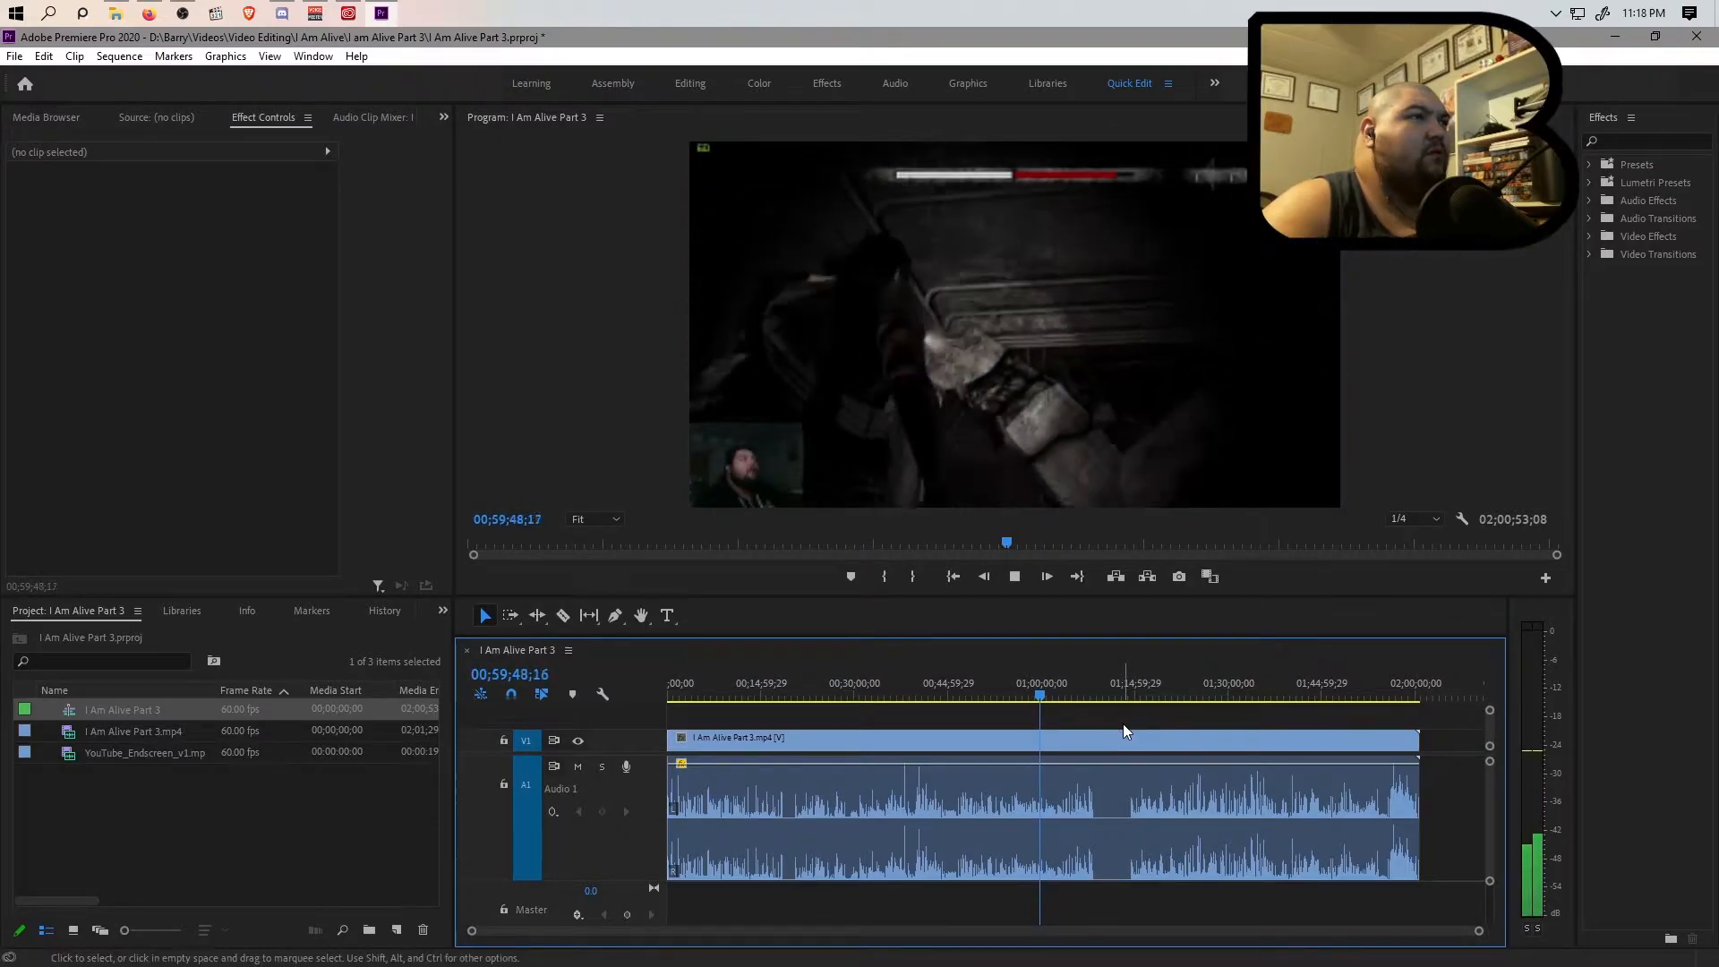
drag(906, 696, 1050, 691)
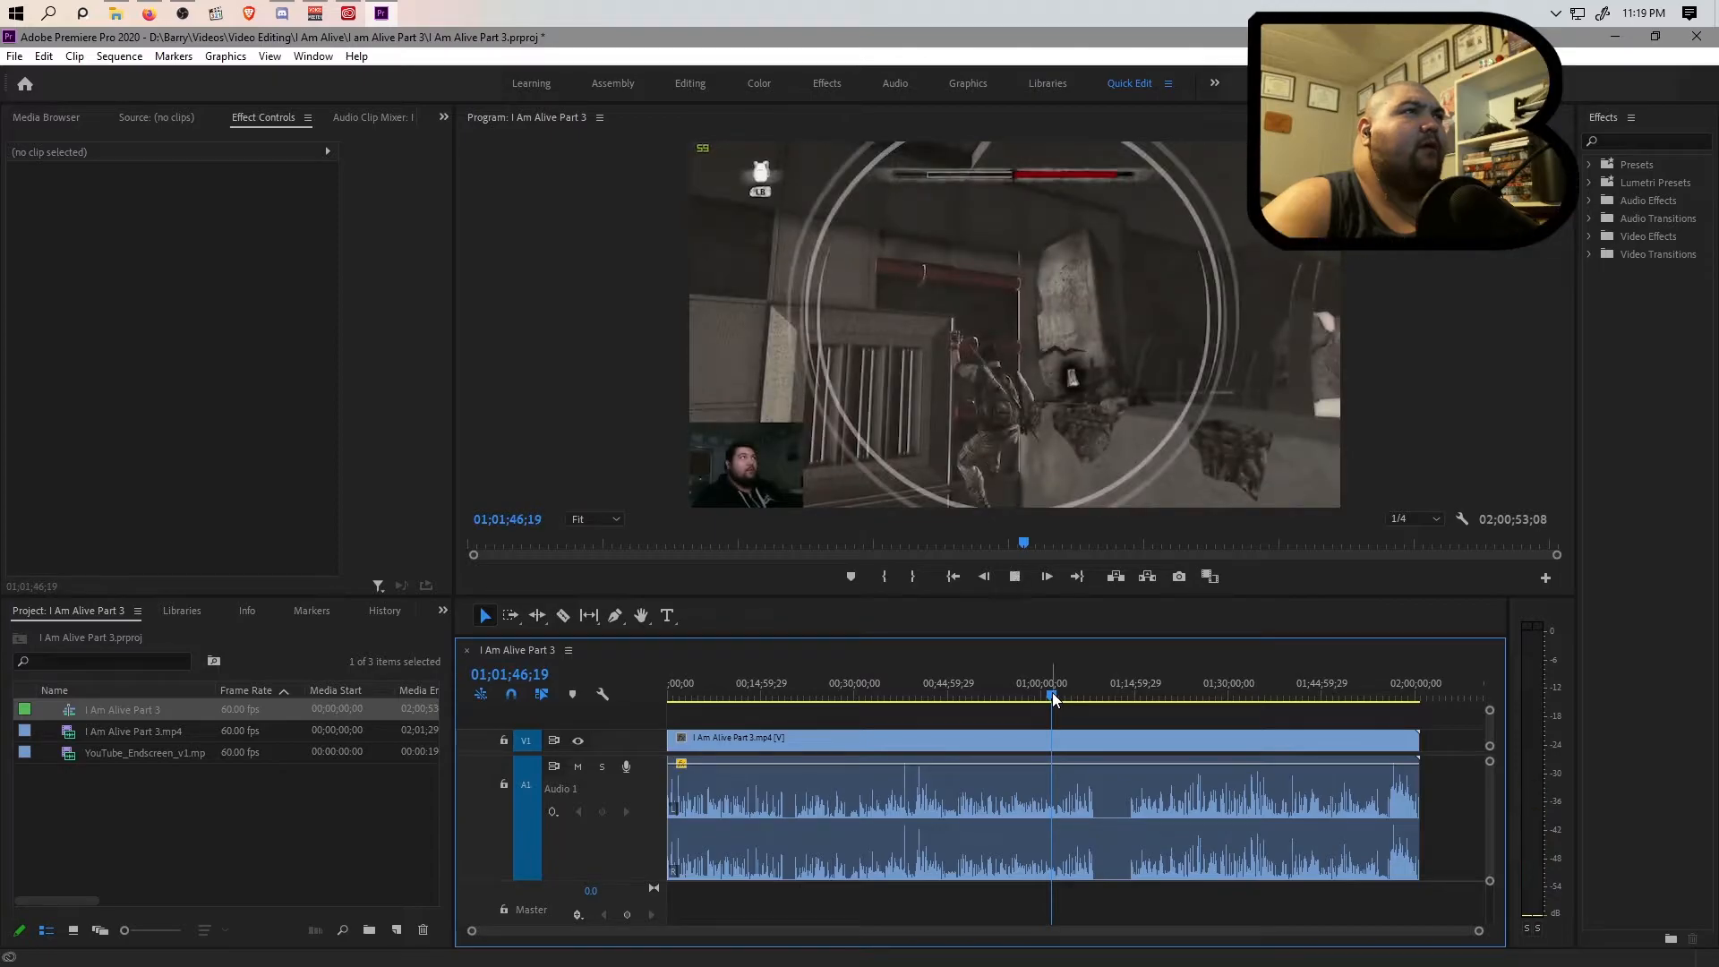
key(space)
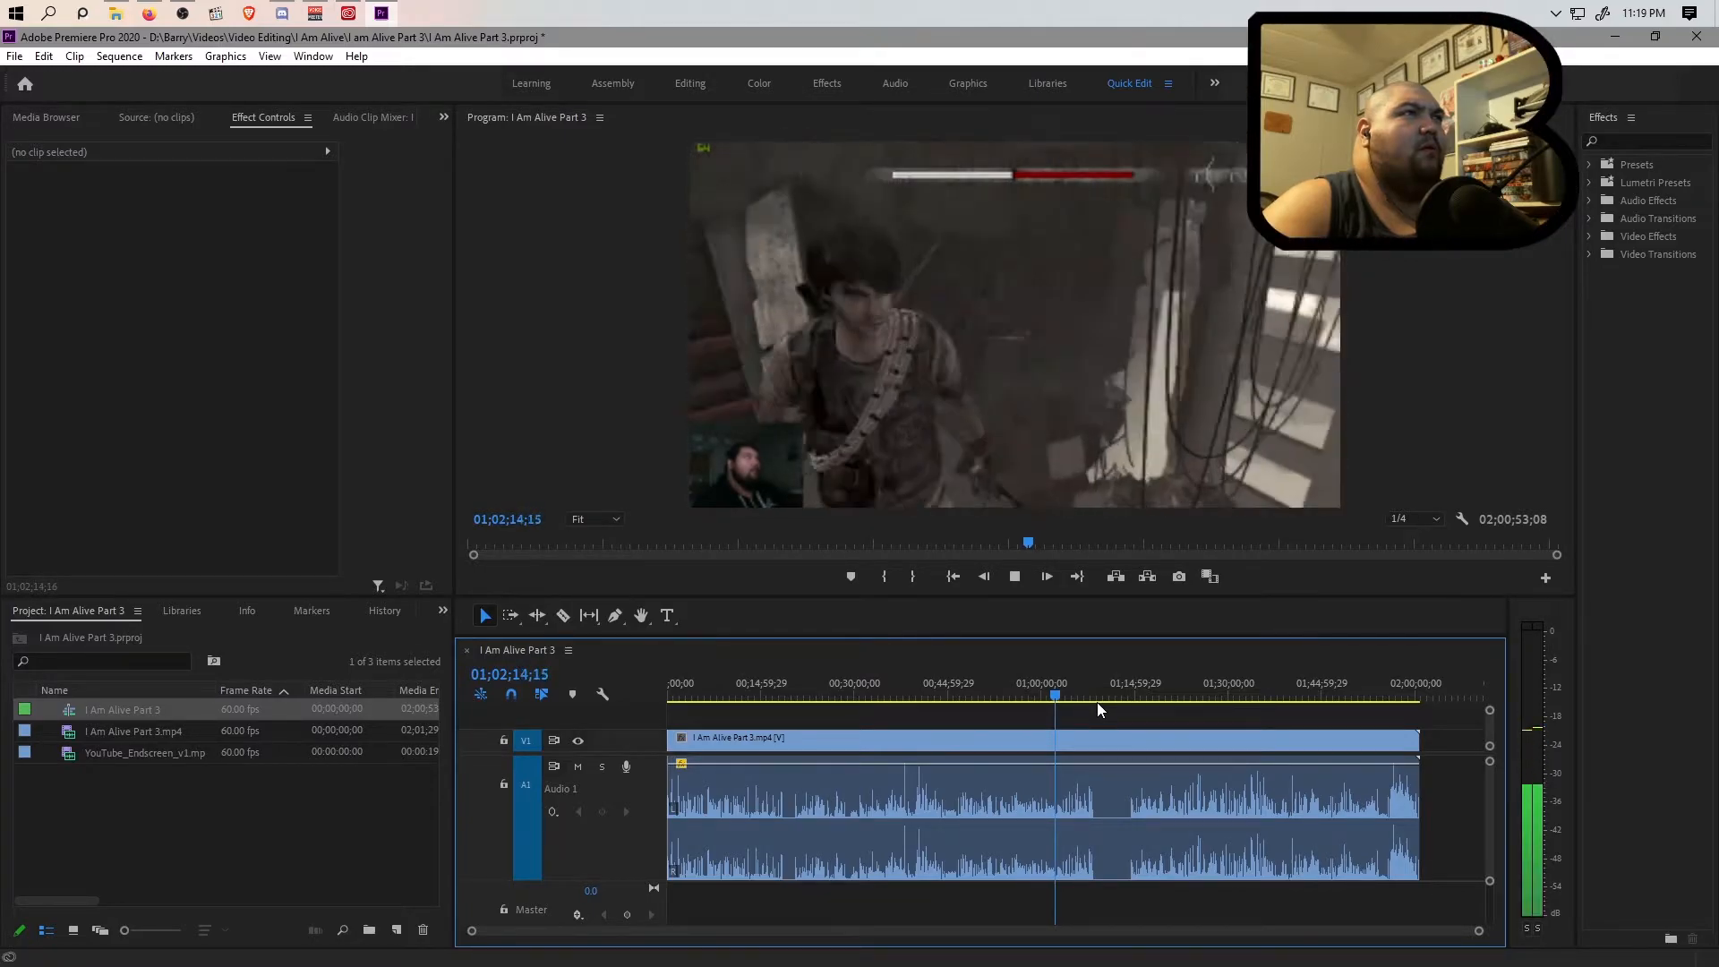
key(space)
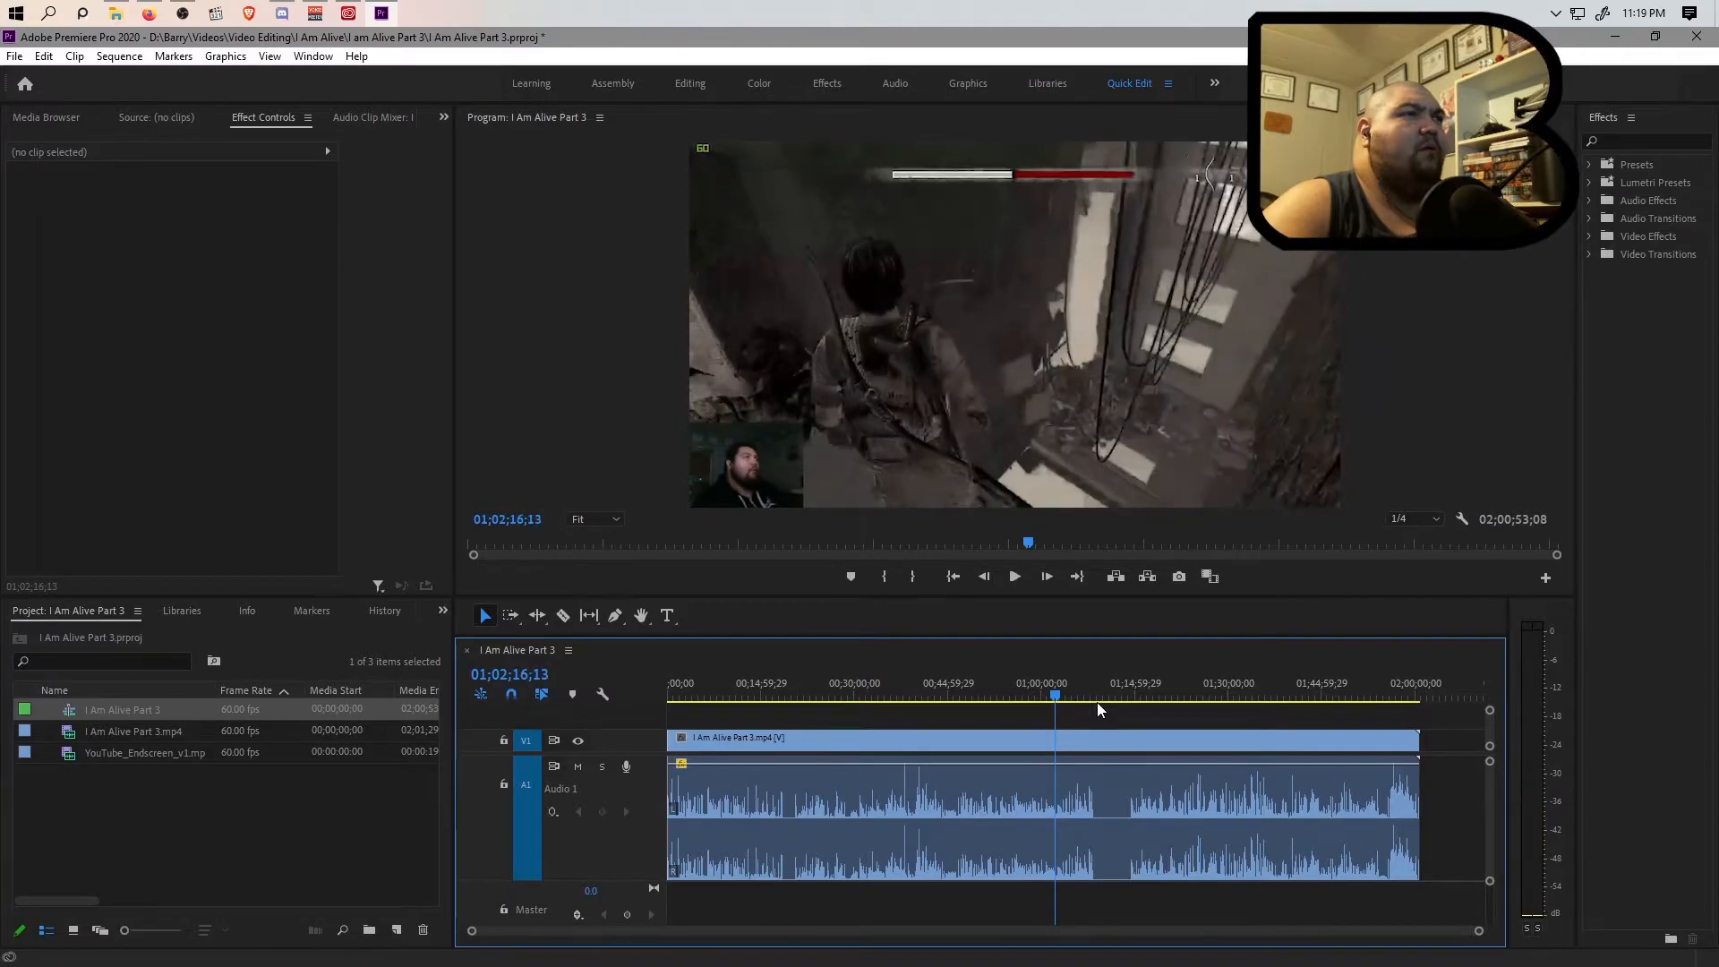
click(1054, 696)
key(space)
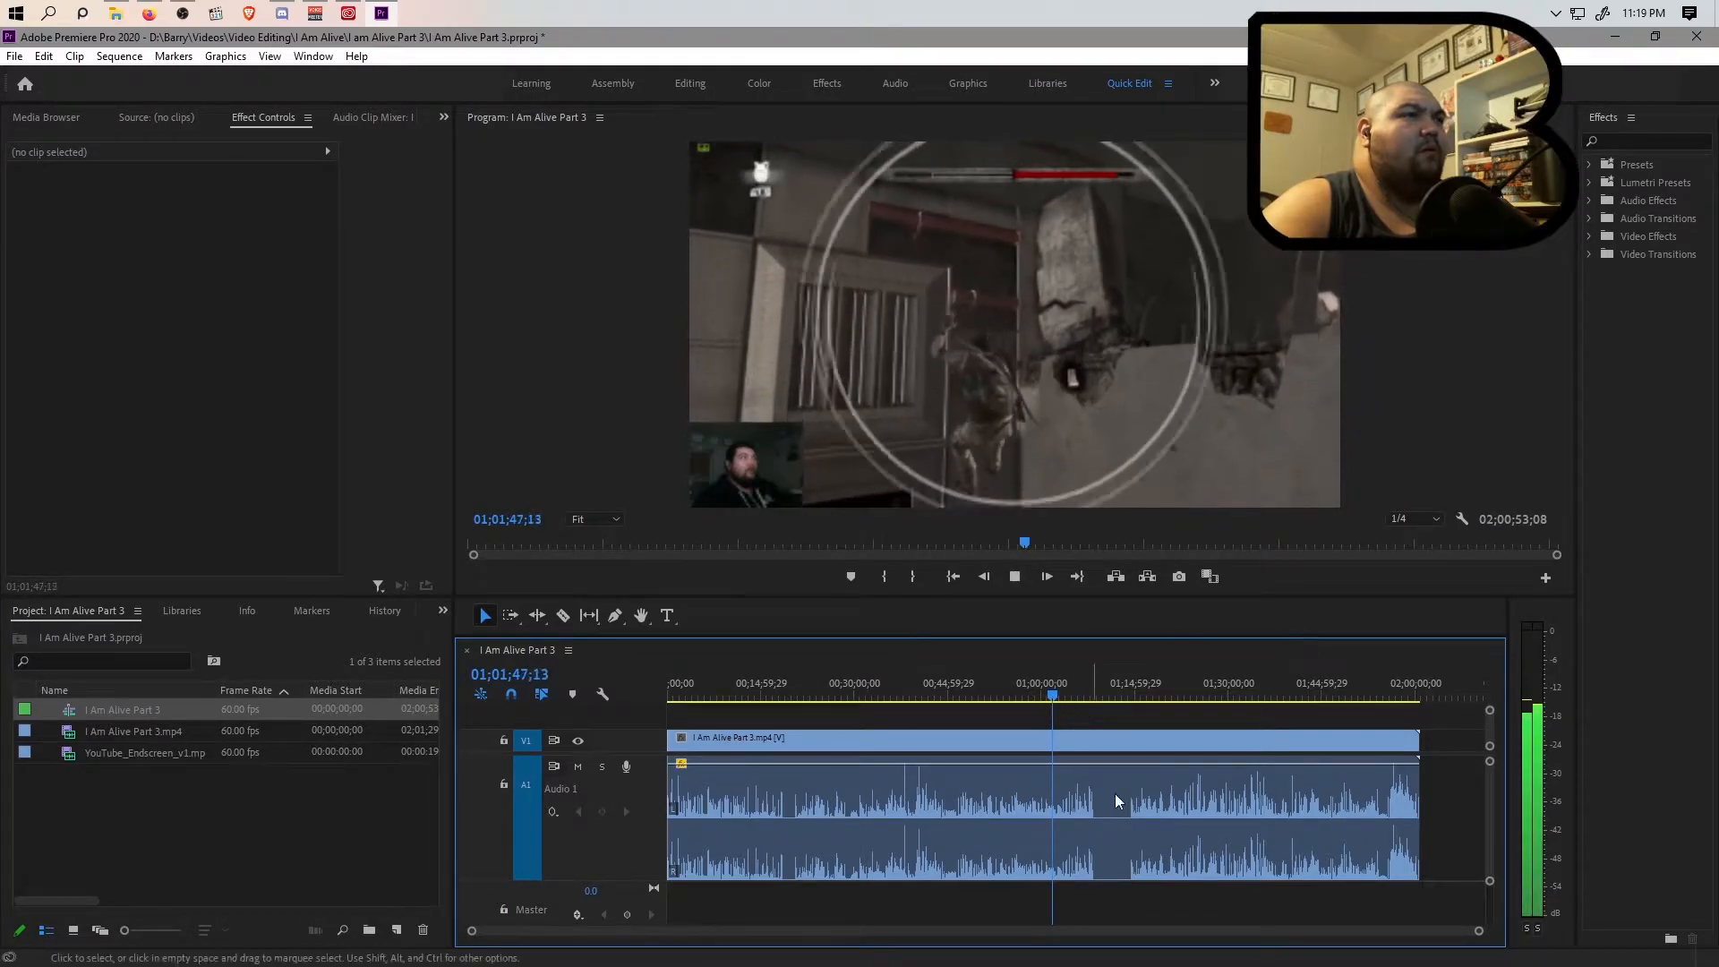
Split the recording on the video and audio tracks at 01;02;13;23.
drag(1478, 936, 1218, 931)
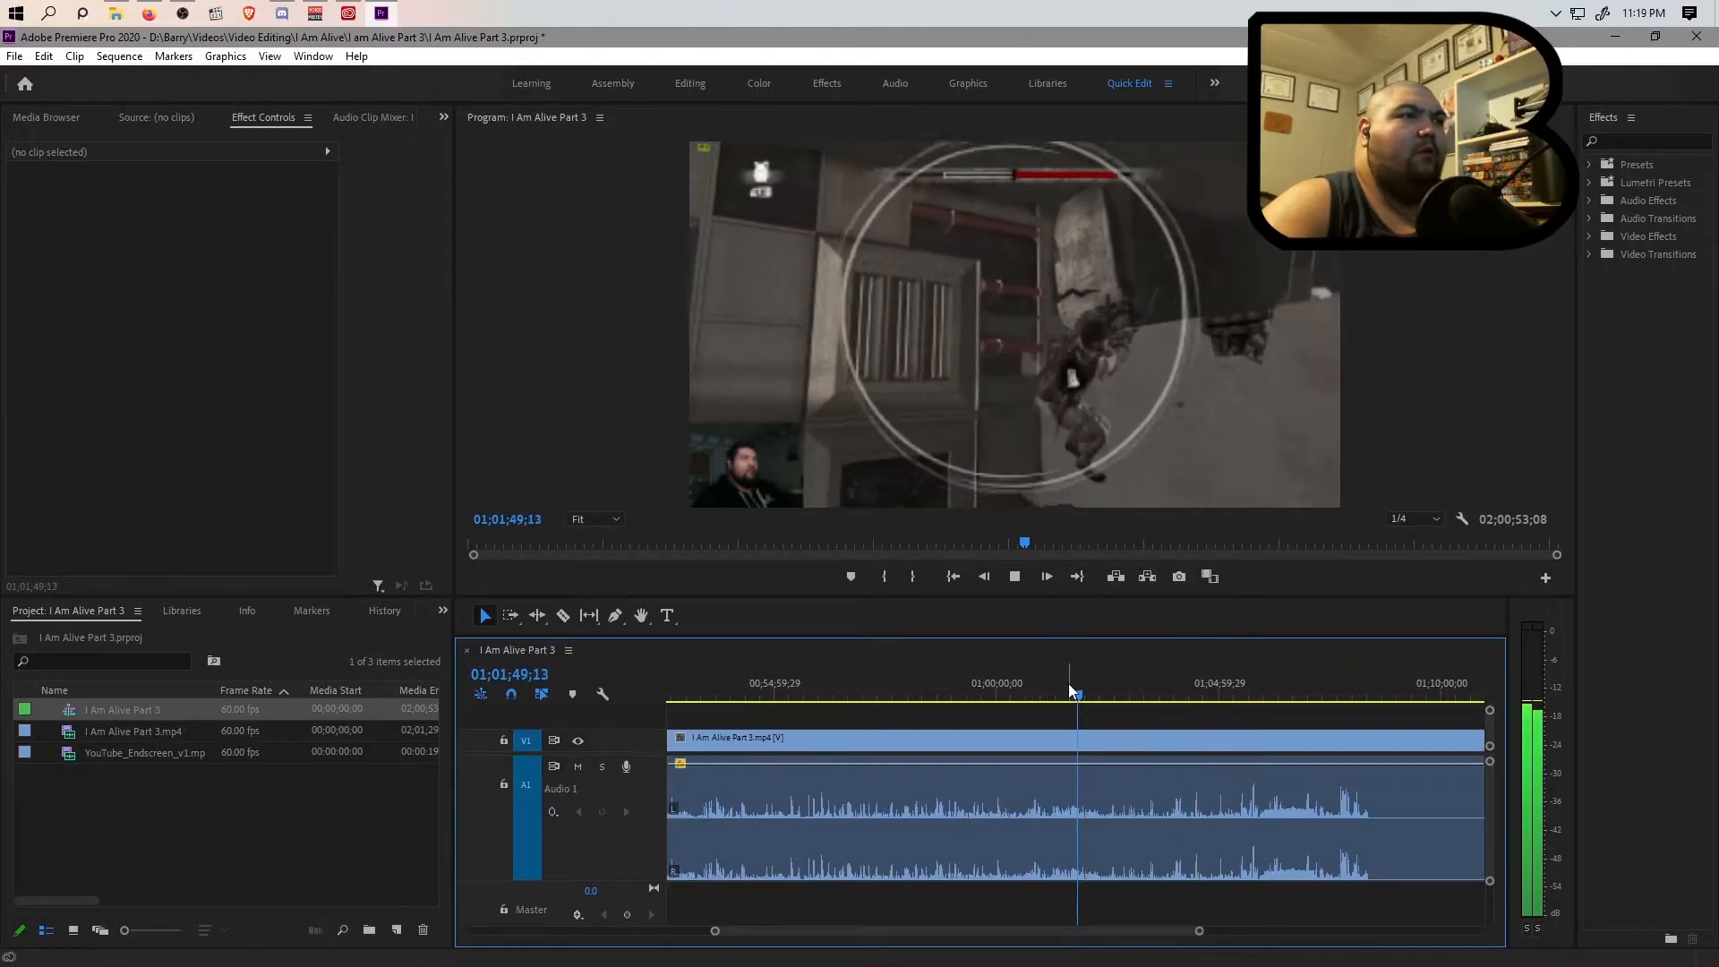
drag(1077, 699, 1094, 700)
key(space)
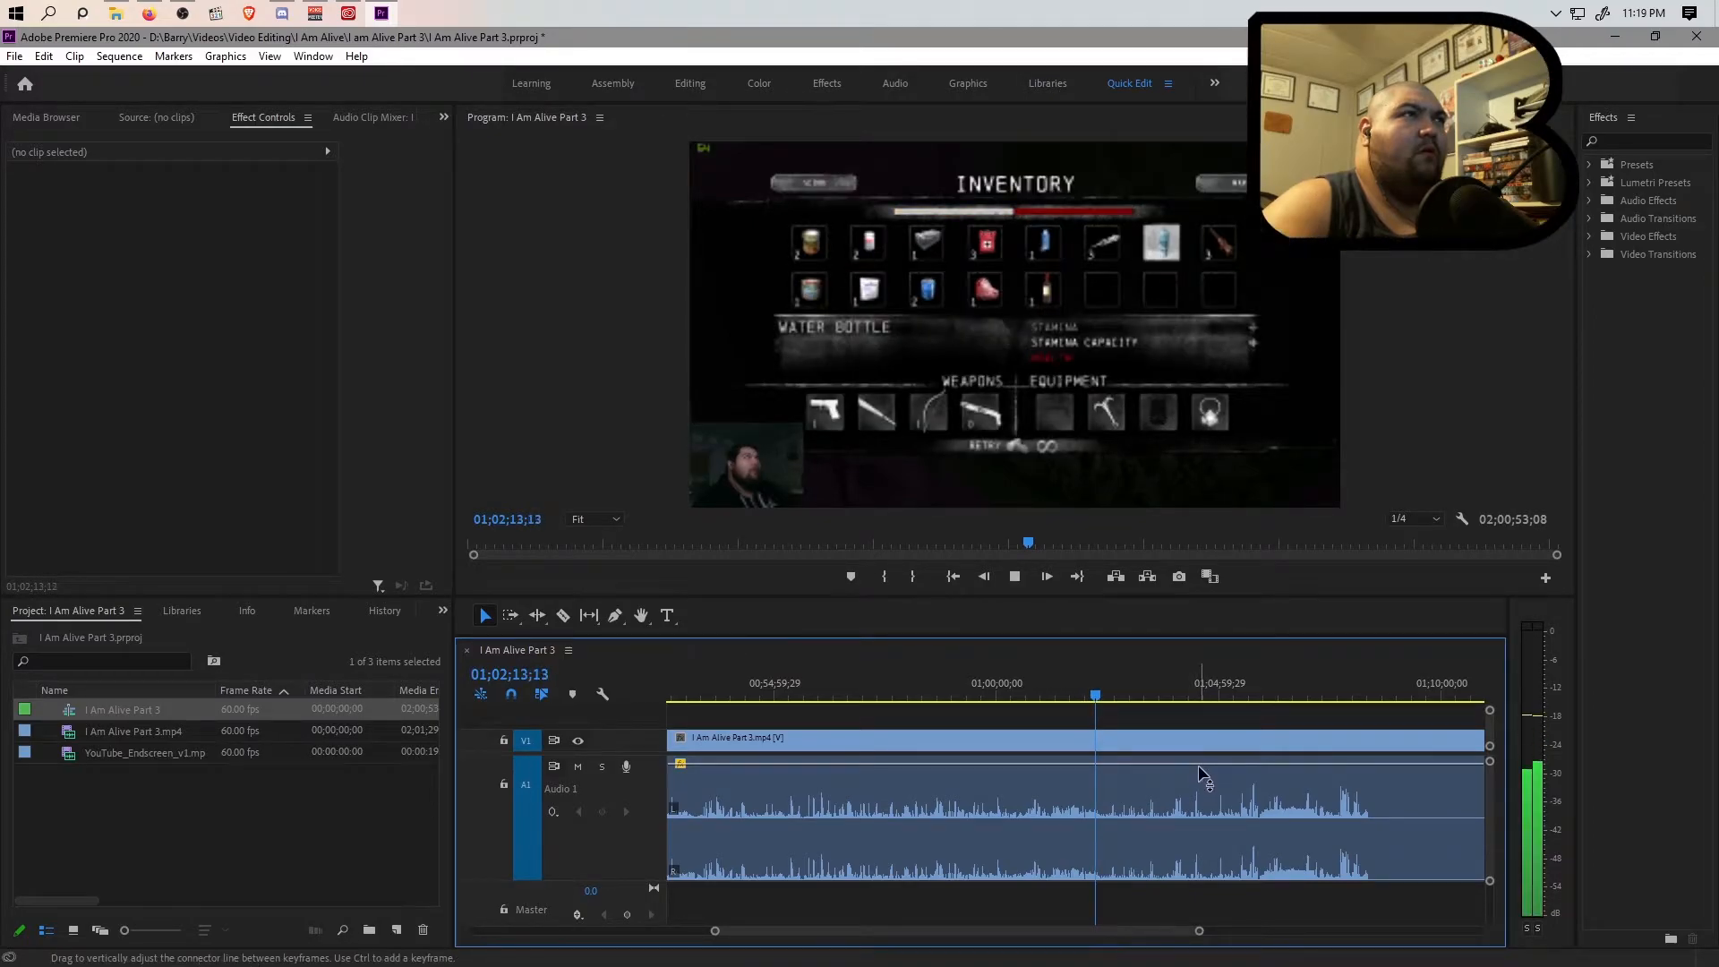
key(space)
key(ctrl+k)
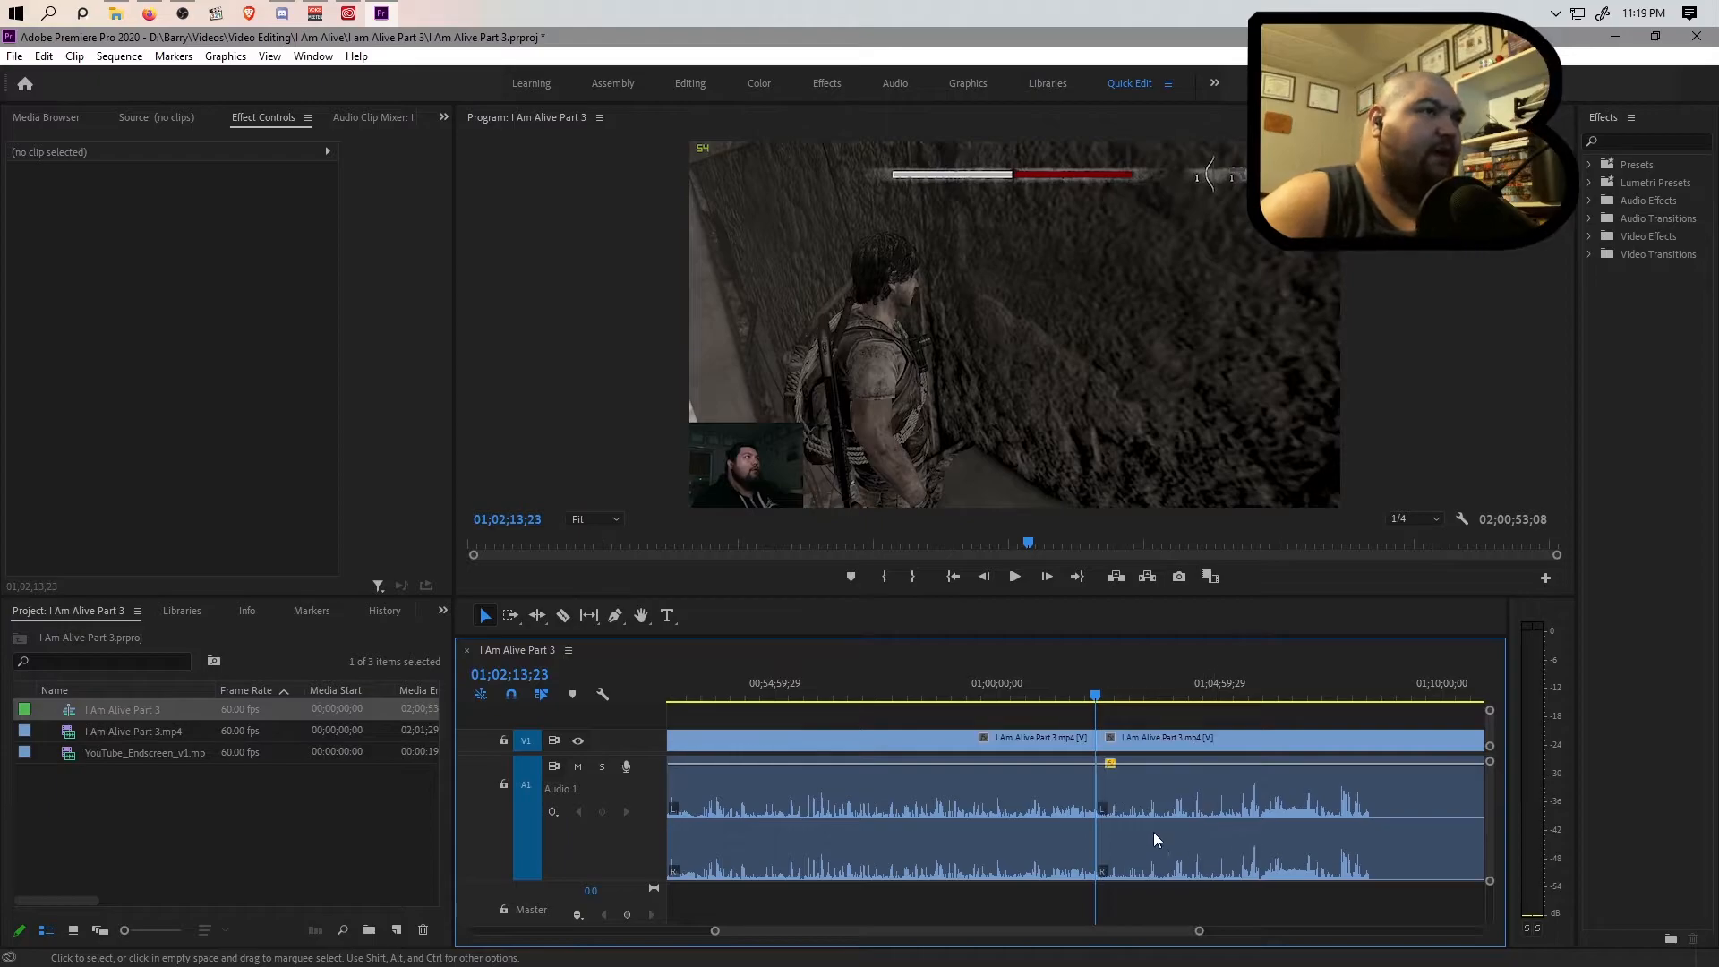
Move the second half of the recording later in the sequence, leaving a gap of about 19 minutes after the first half.
drag(1181, 840, 1401, 831)
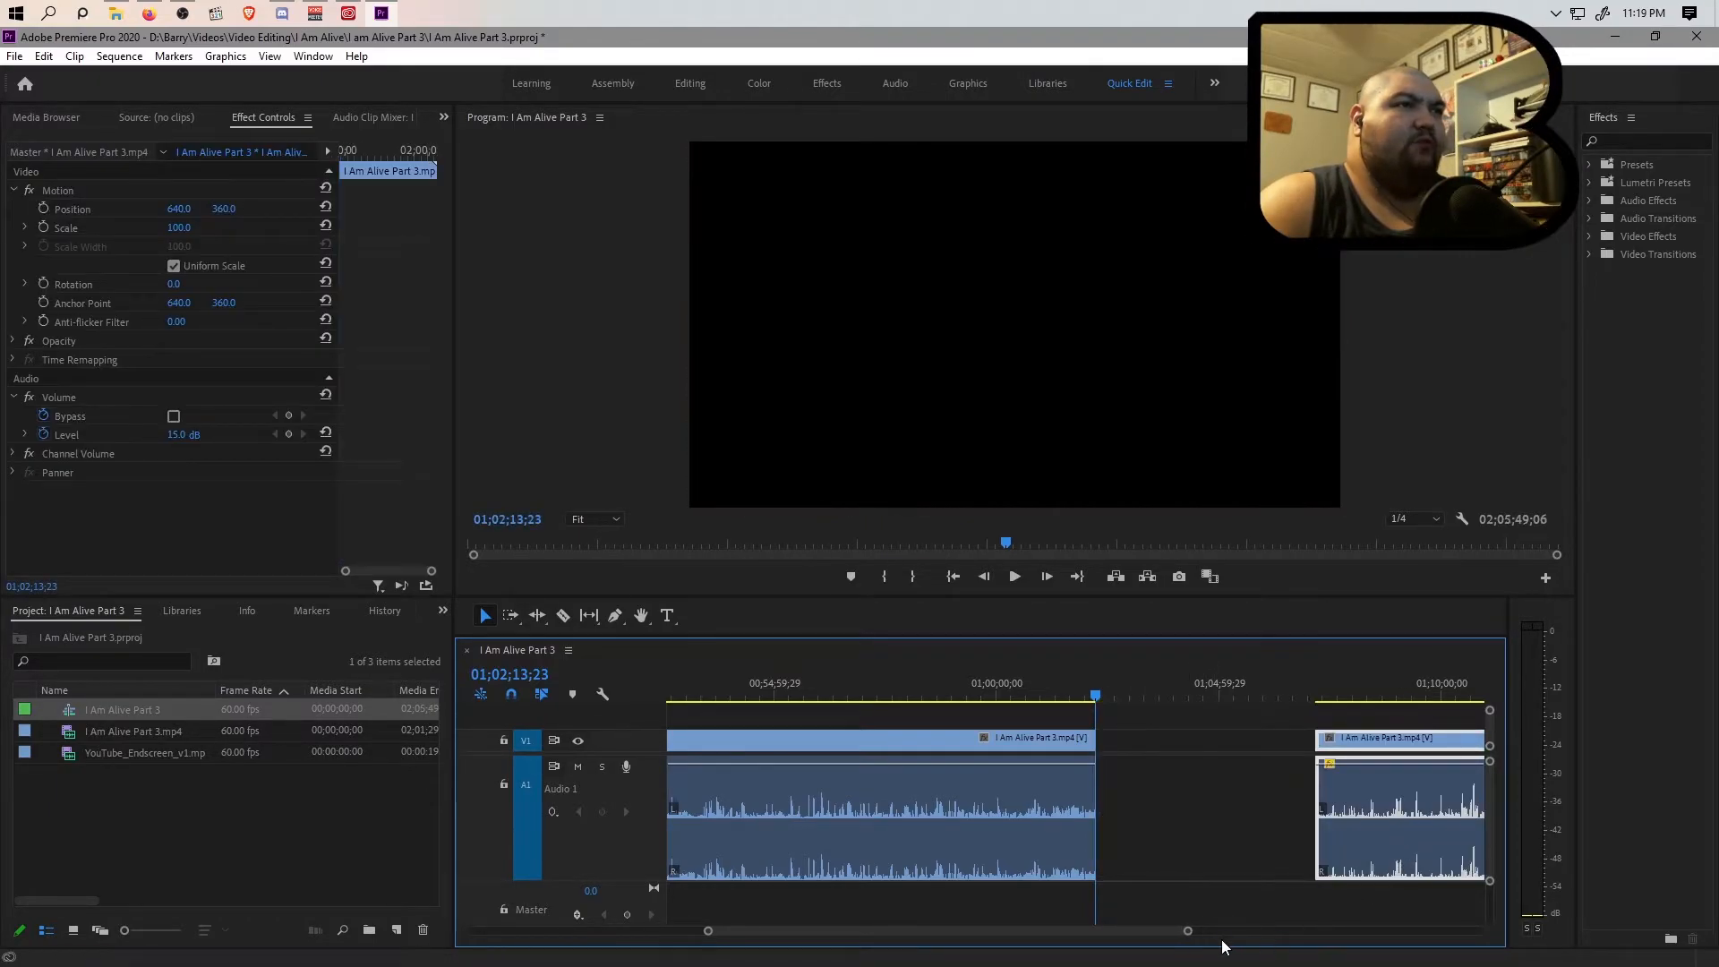
drag(1191, 933, 1478, 932)
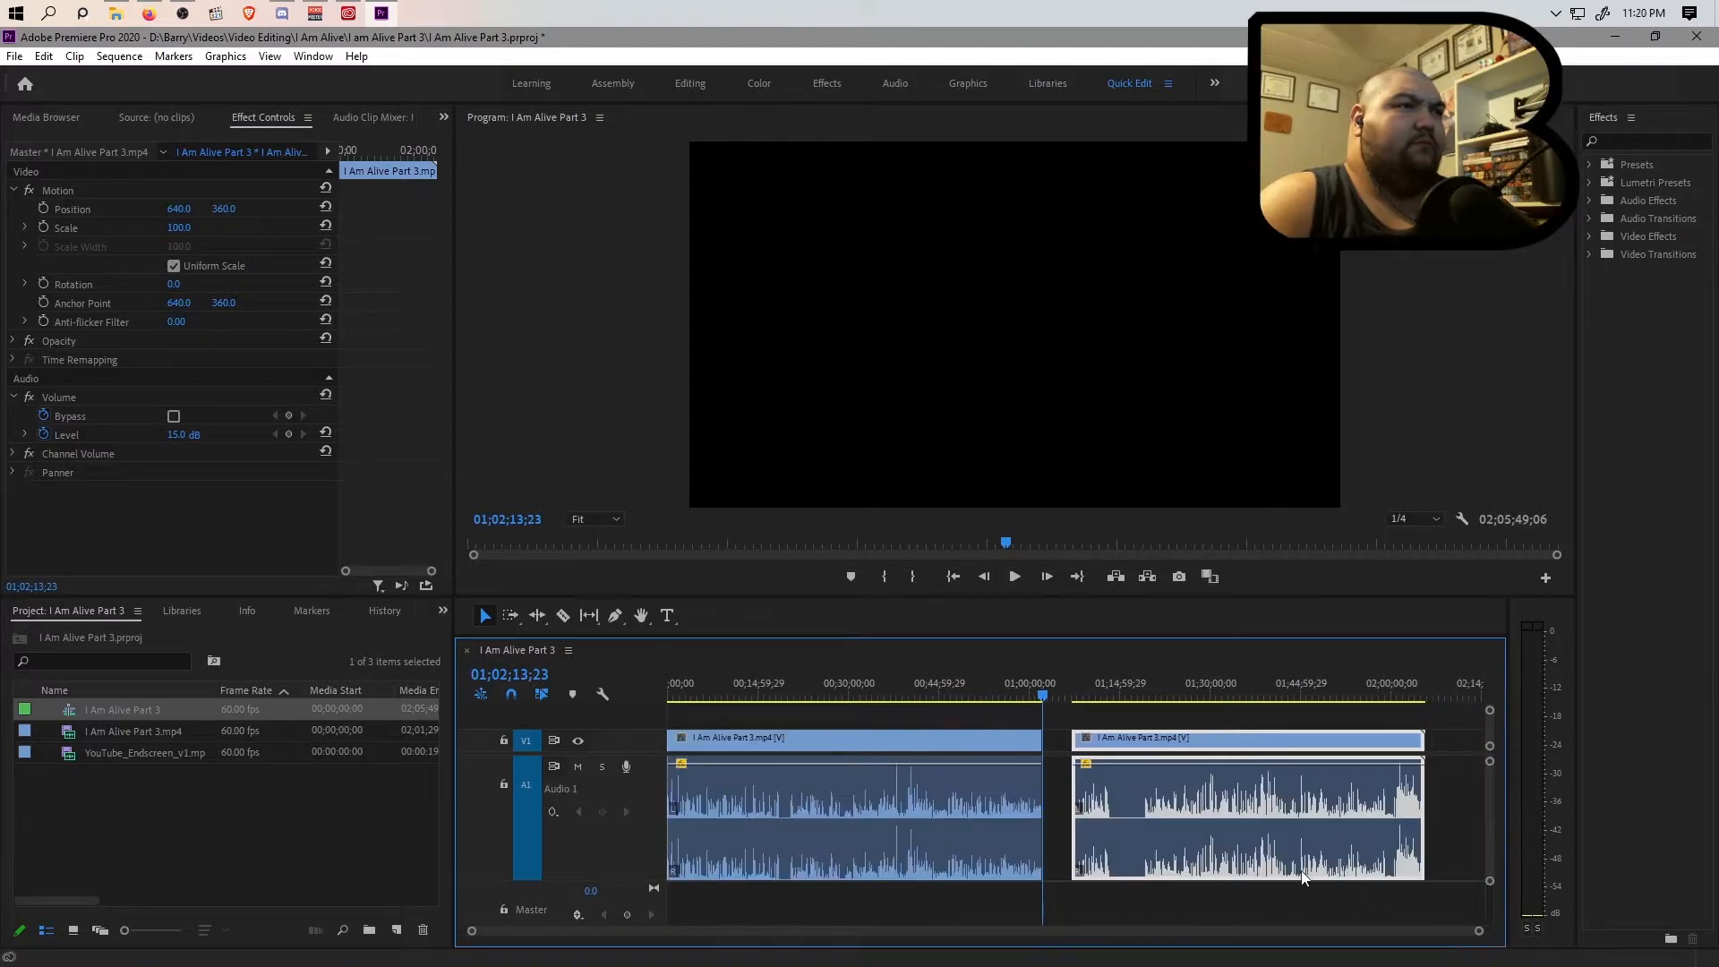
drag(1205, 846, 1289, 860)
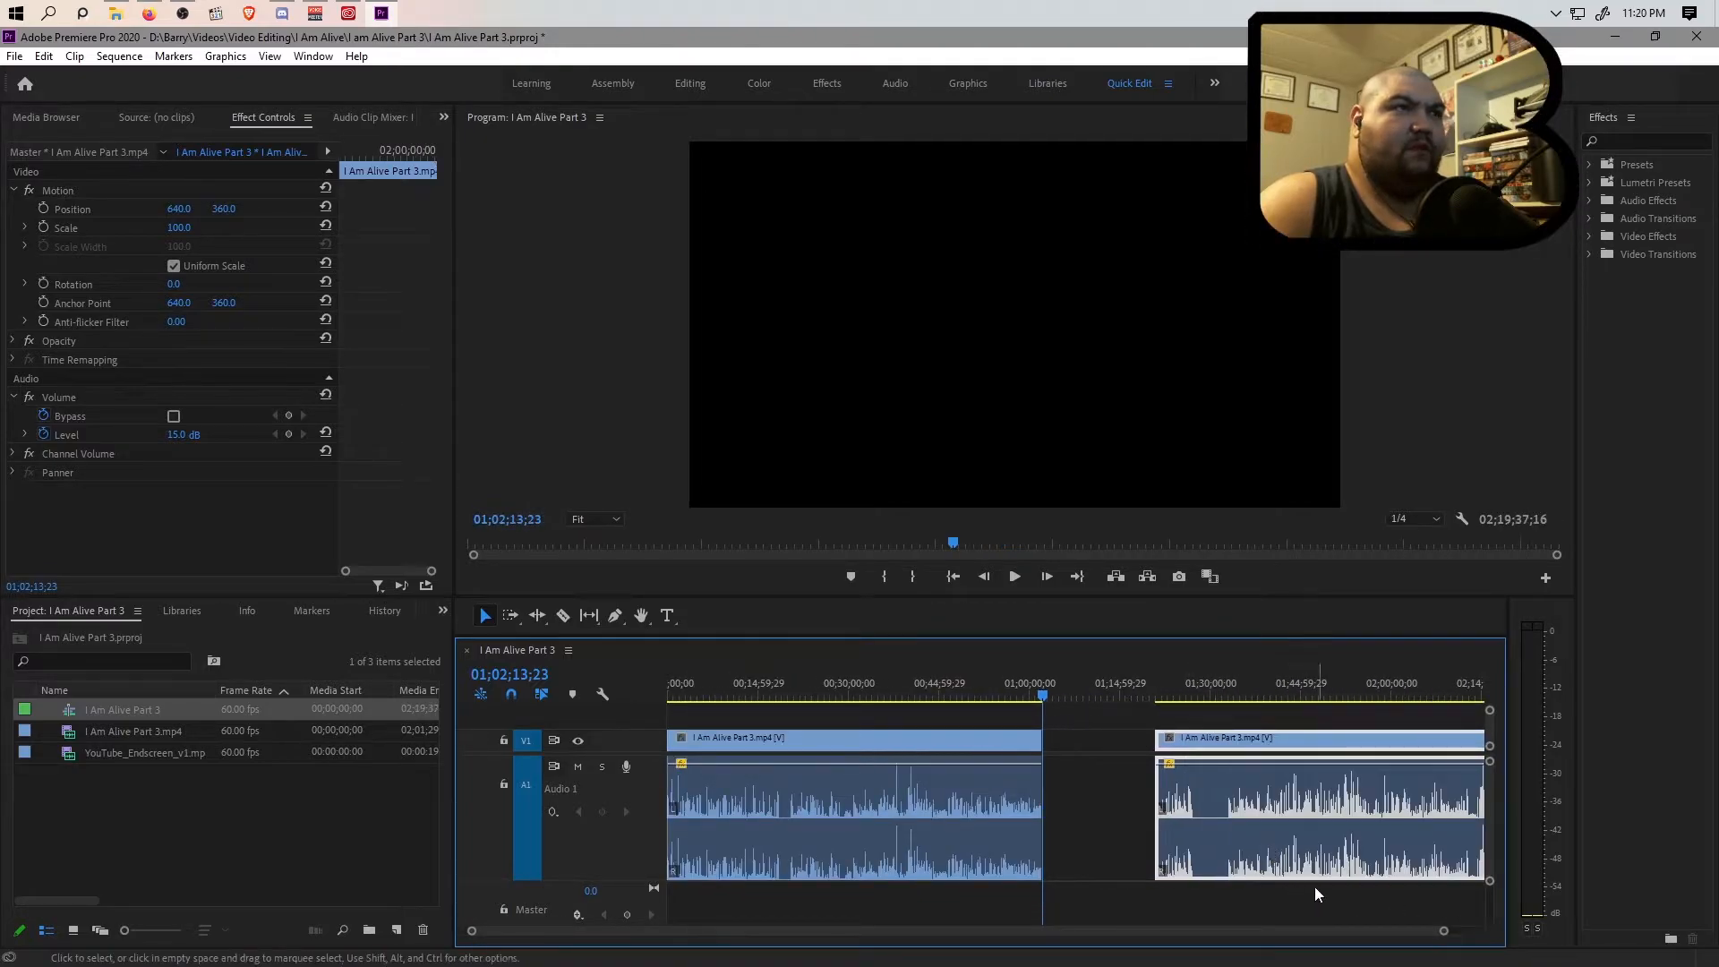
Place "YouTube_Endscreen_v1.mp4" in the gap directly after the first half of the recording.
drag(156, 753, 1047, 792)
drag(1444, 932, 988, 931)
Set the first endscreen clip's volume level to 15 dB and scale it to frame size.
click(1141, 841)
click(193, 435)
text(15)
key(Return)
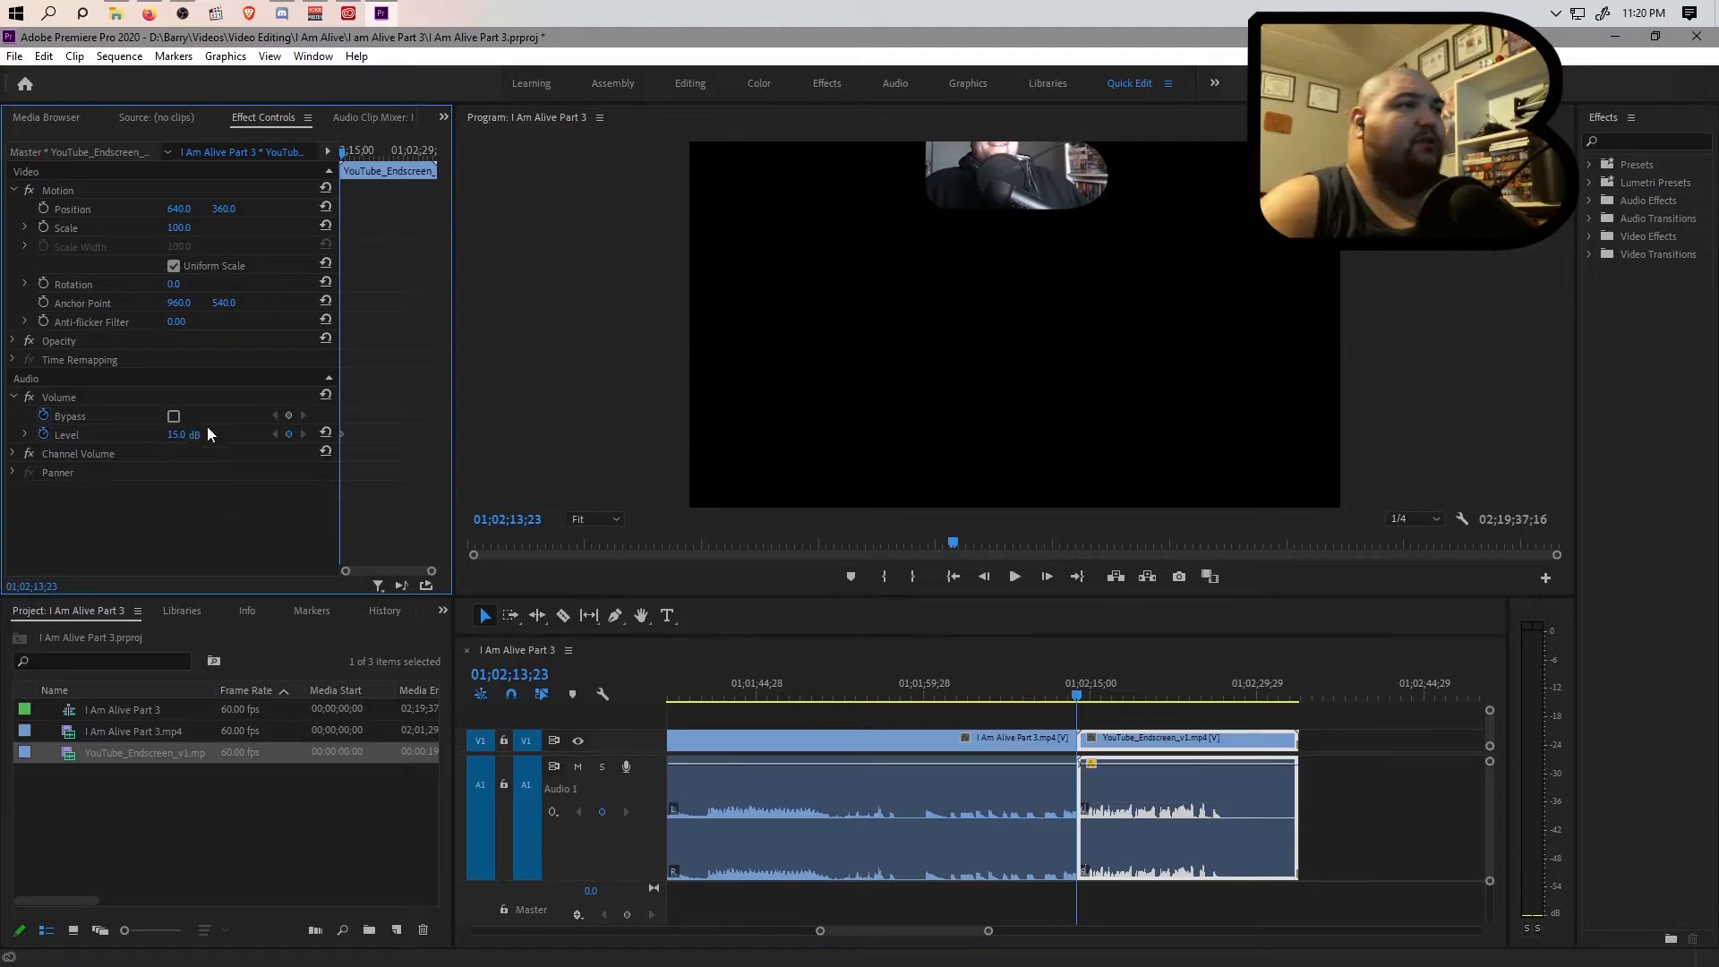
right_click(1097, 792)
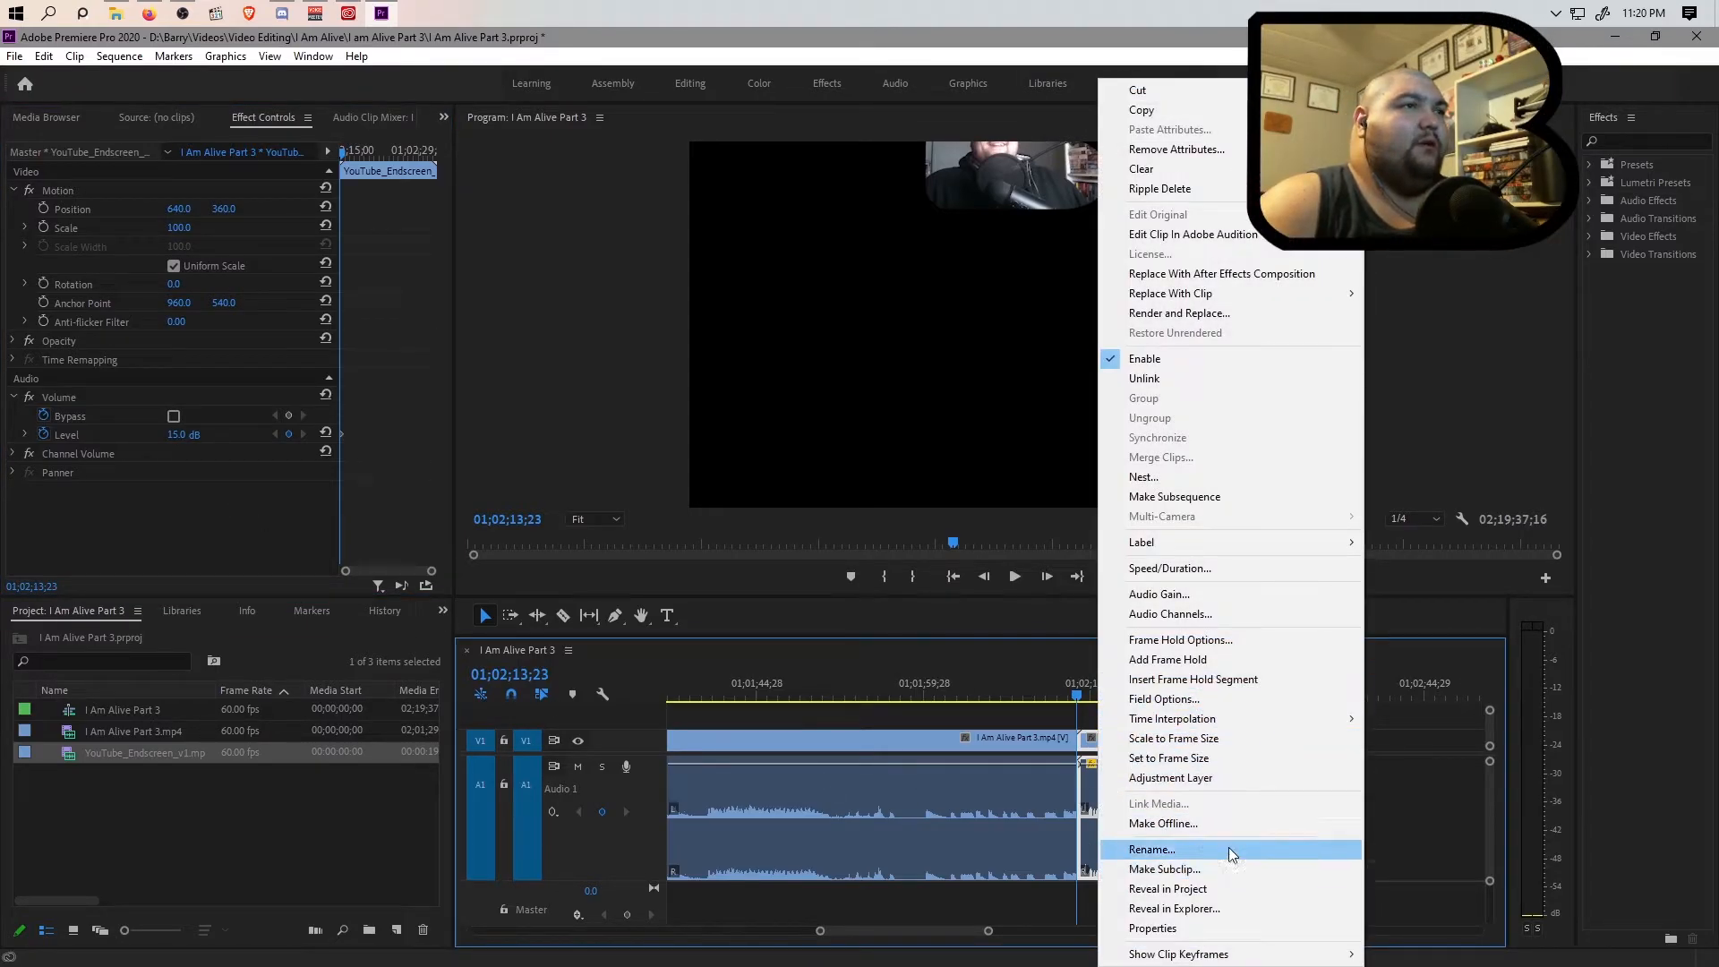
click(1210, 741)
Place another copy of "YouTube_Endscreen_v1.mp4" directly after the end of the second half of the recording.
drag(945, 931, 1522, 927)
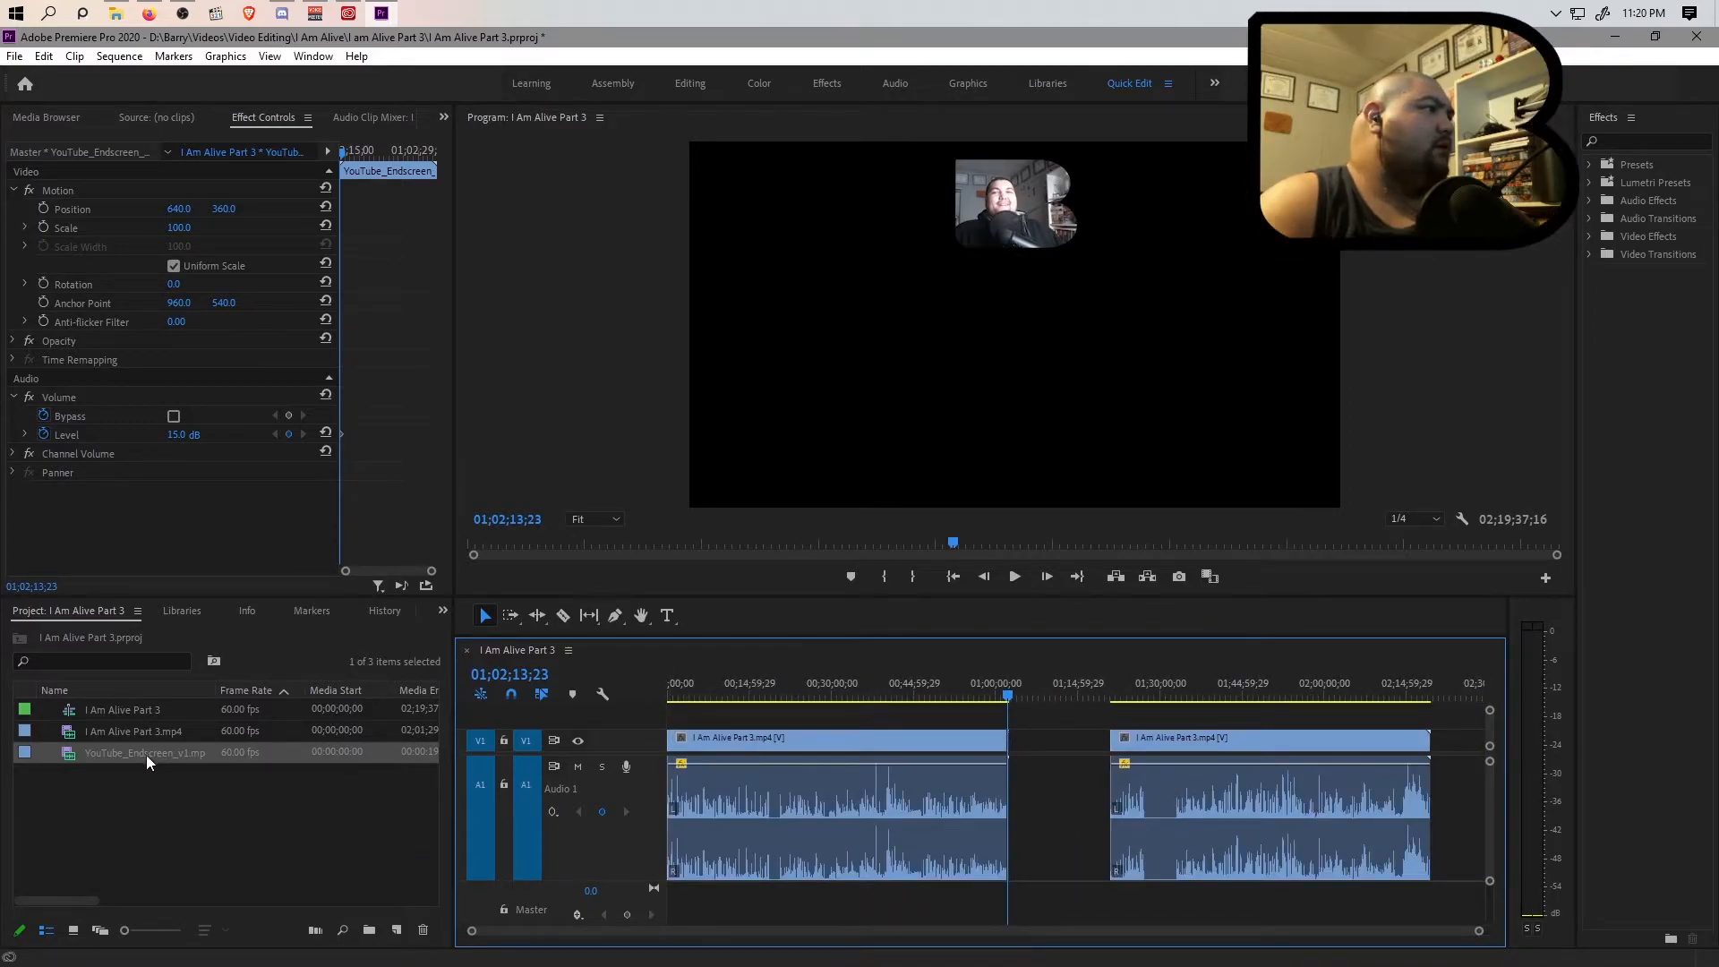
drag(146, 754, 1442, 820)
drag(1479, 931, 1122, 956)
drag(1017, 938, 1341, 933)
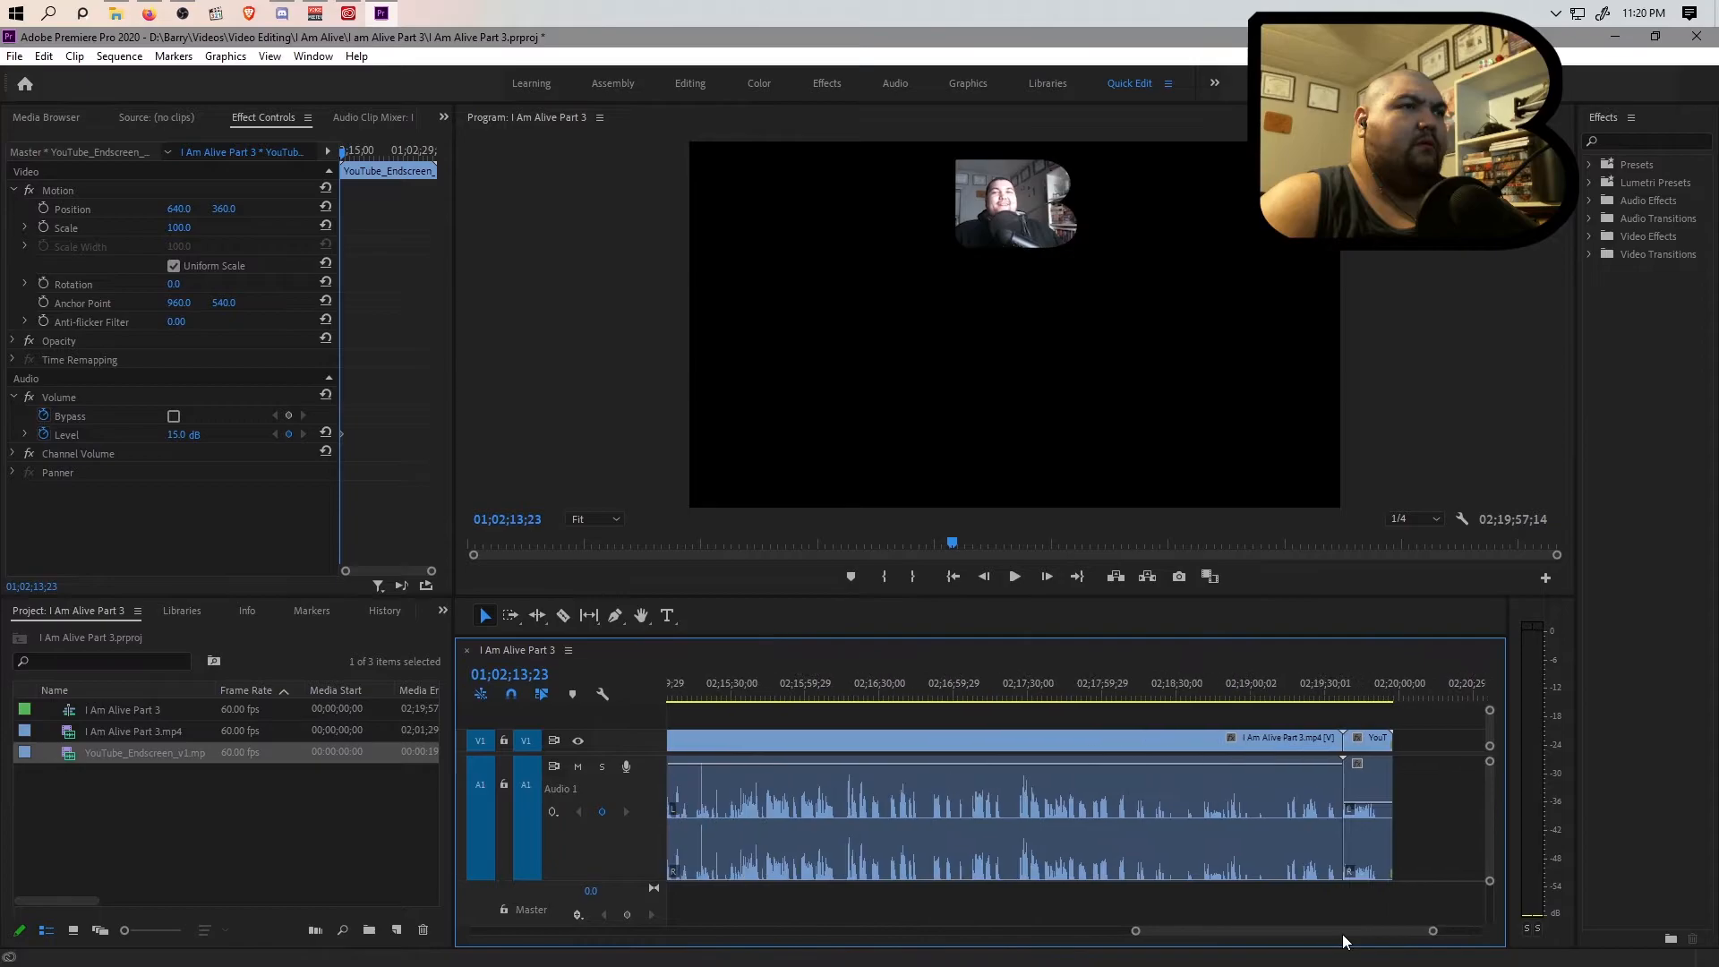
Scale the second endscreen clip to frame size and set its volume level to 15 dB.
click(1379, 775)
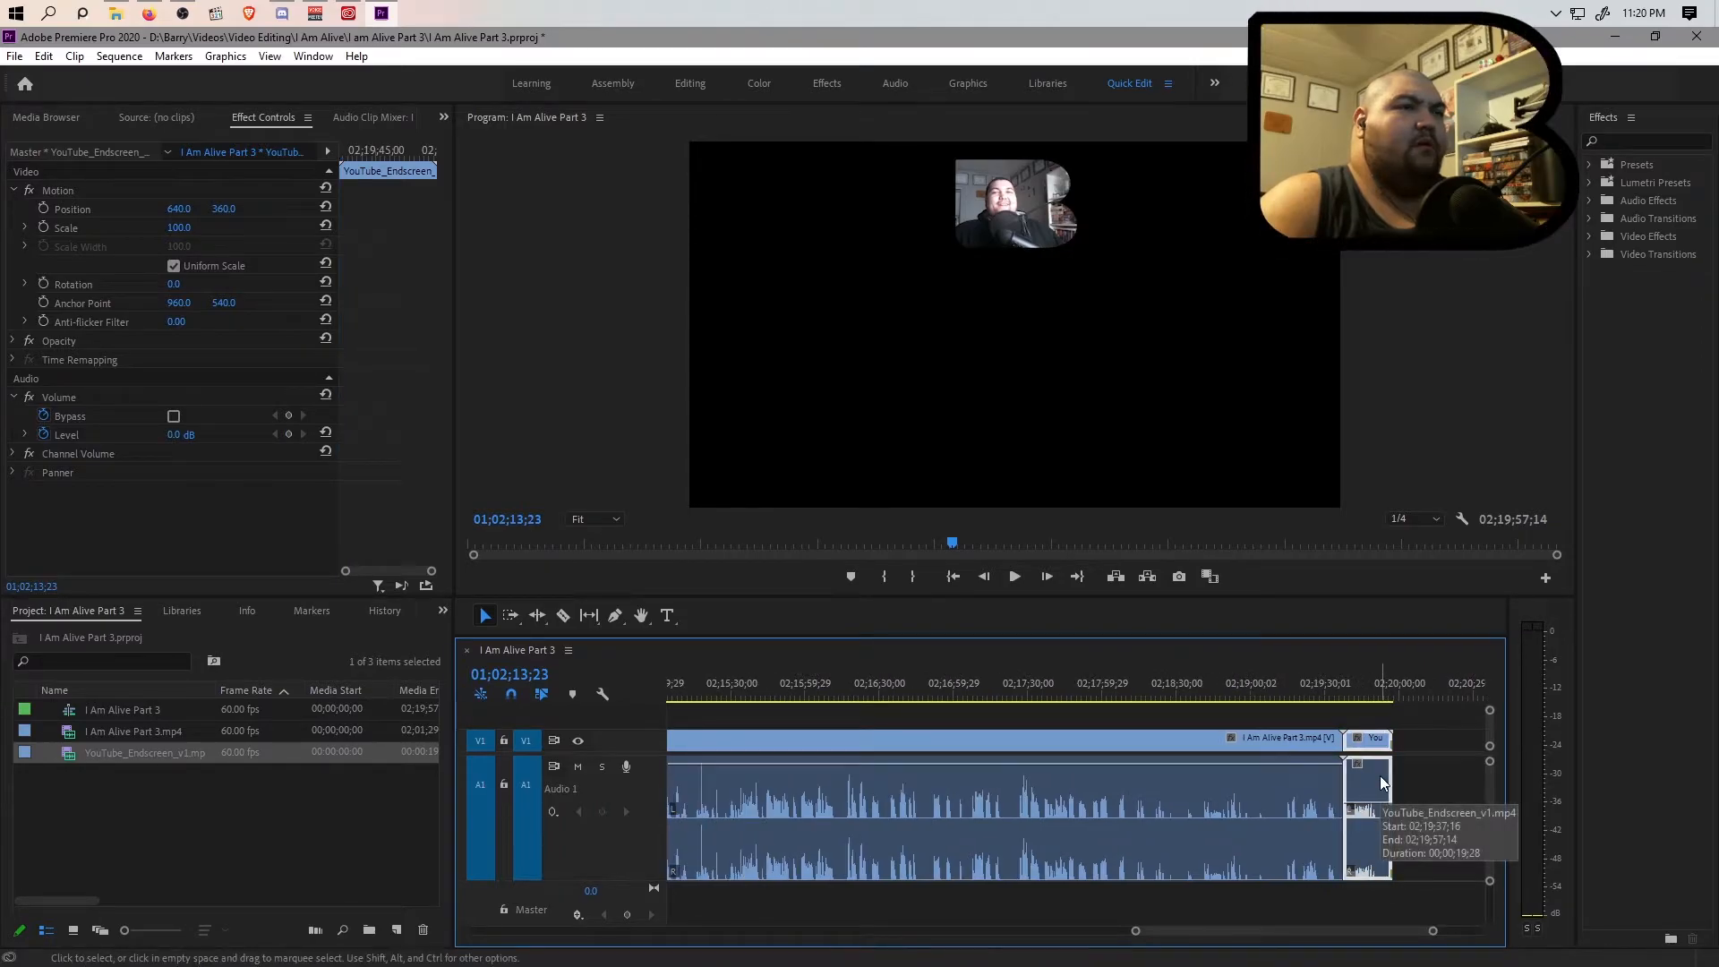
right_click(1380, 776)
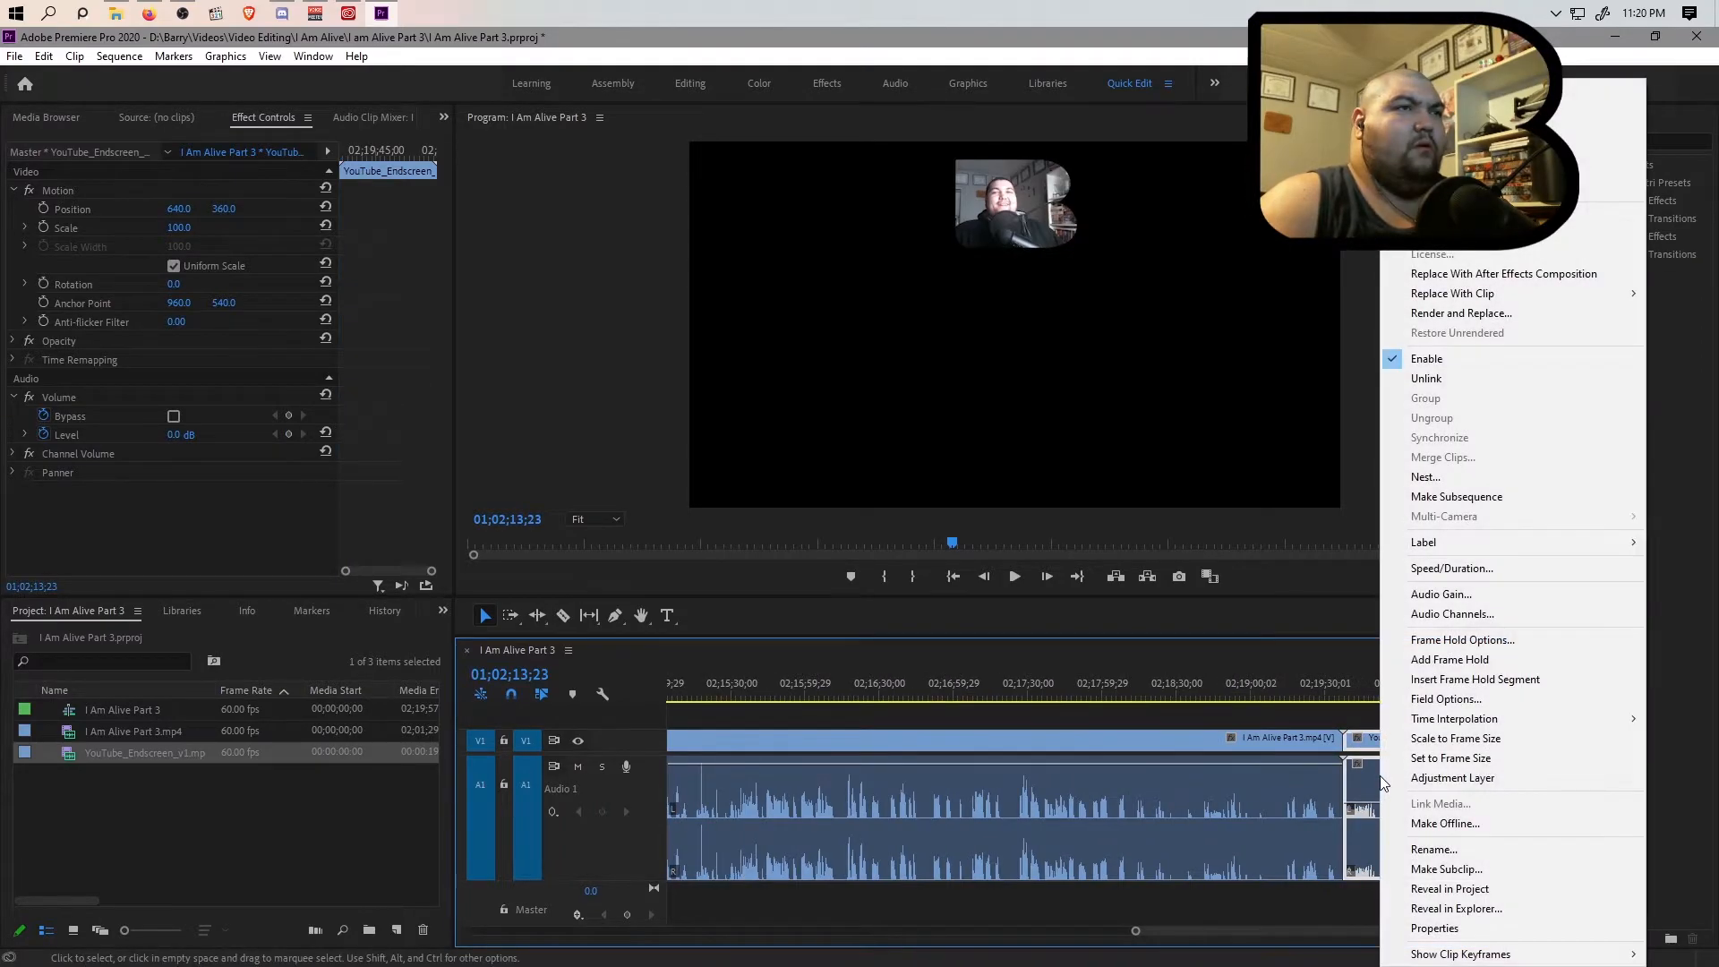
click(1425, 740)
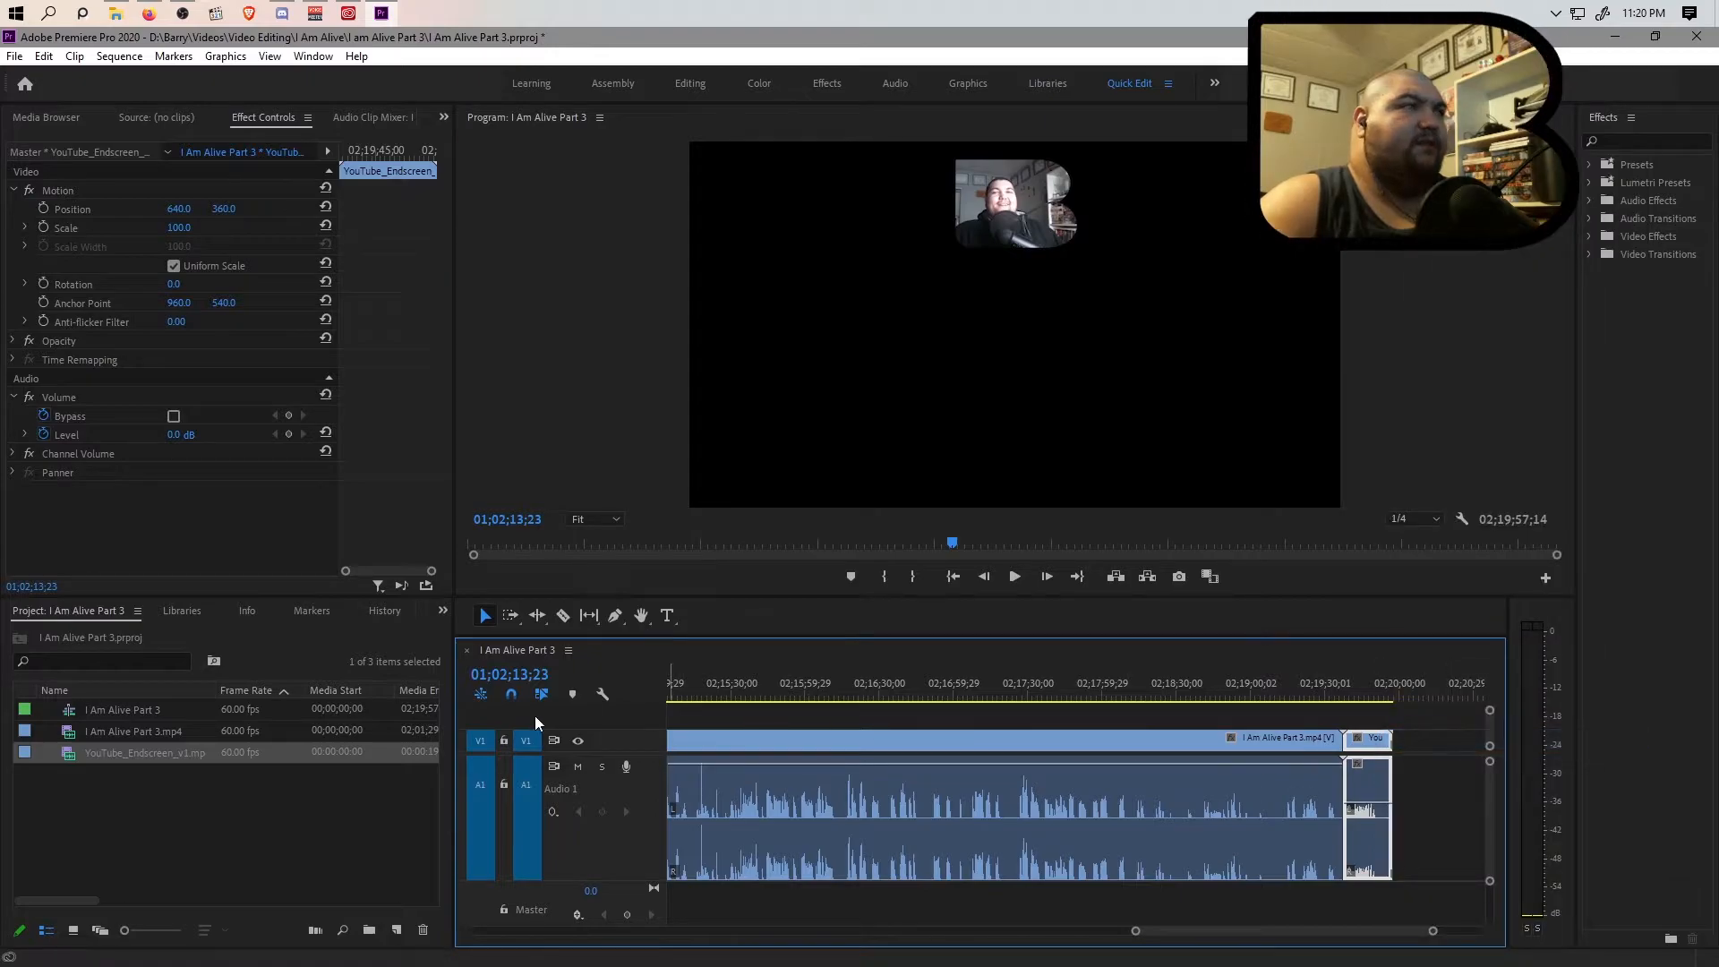
click(190, 434)
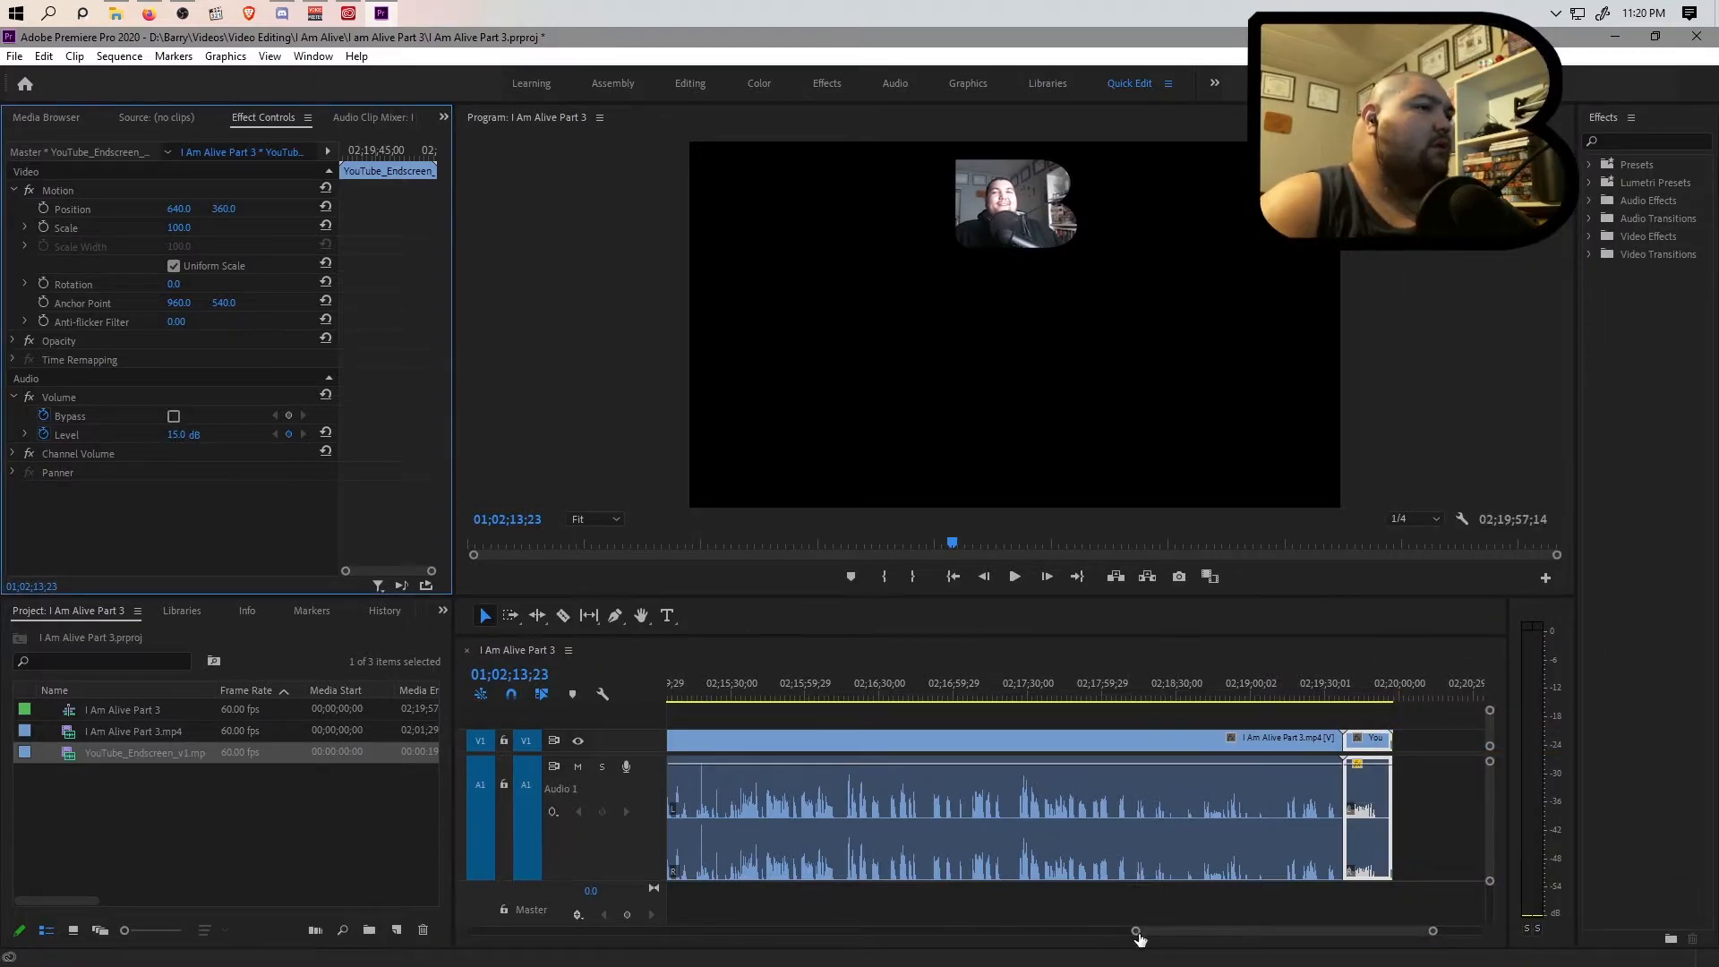
Save the project and return the playhead to the start of the sequence at 00;00;00;00.
drag(1136, 931, 472, 932)
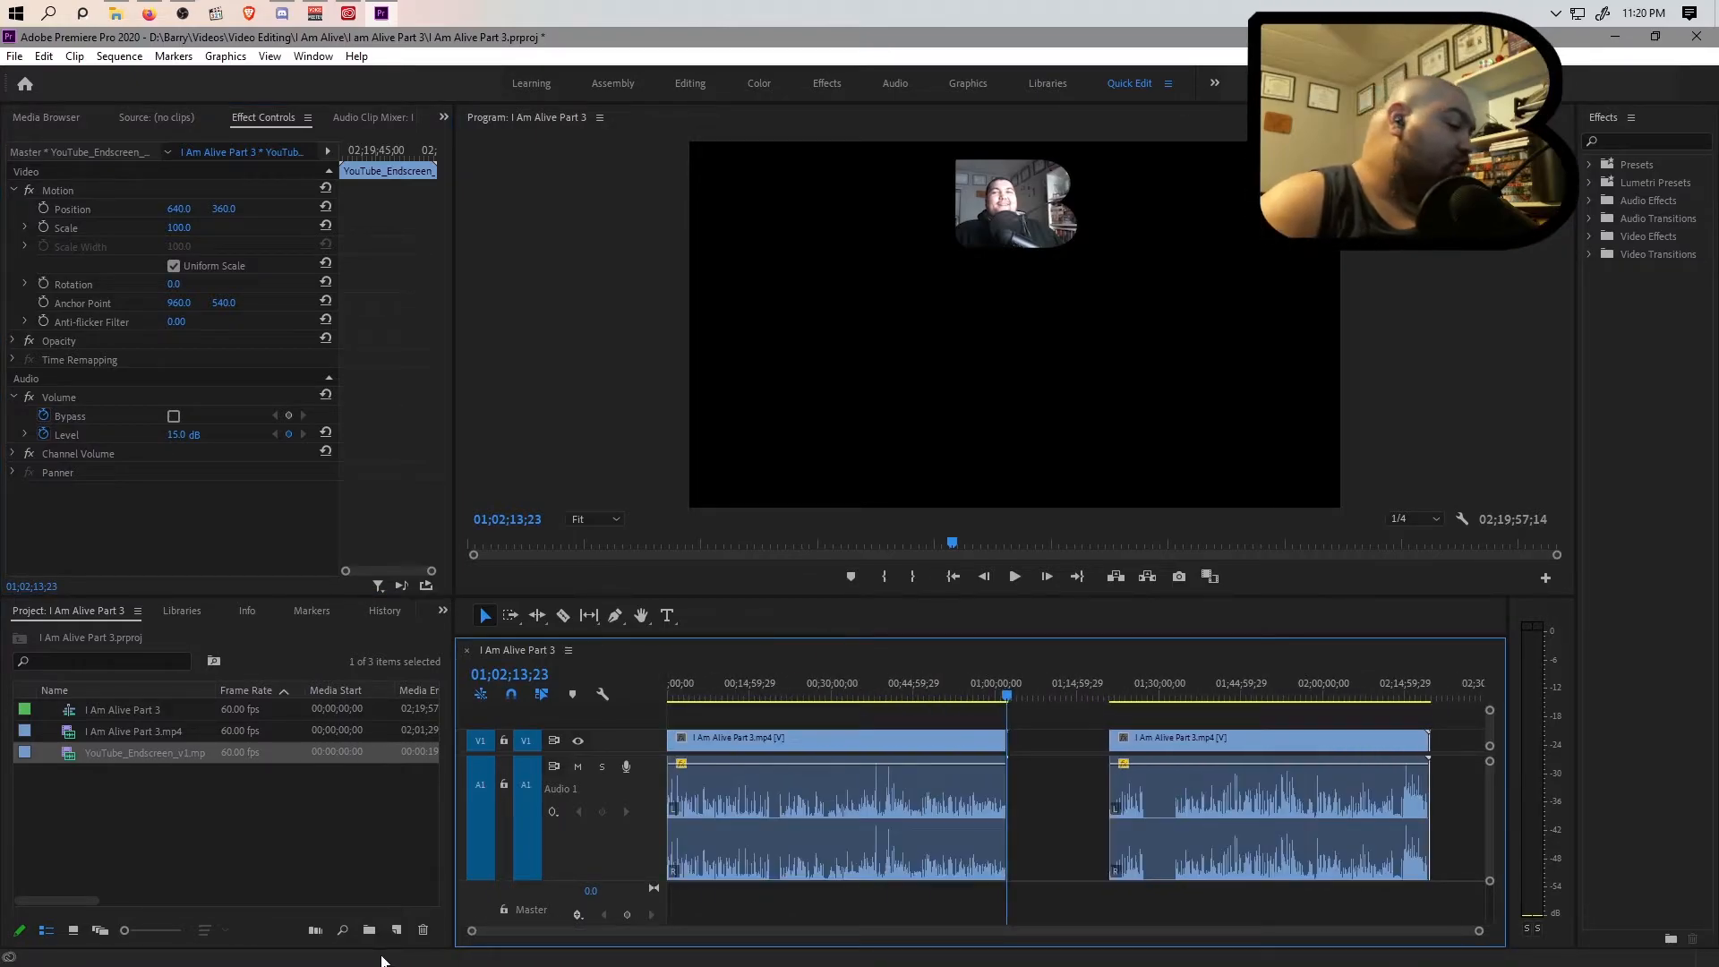
key(ctrl+s)
click(712, 696)
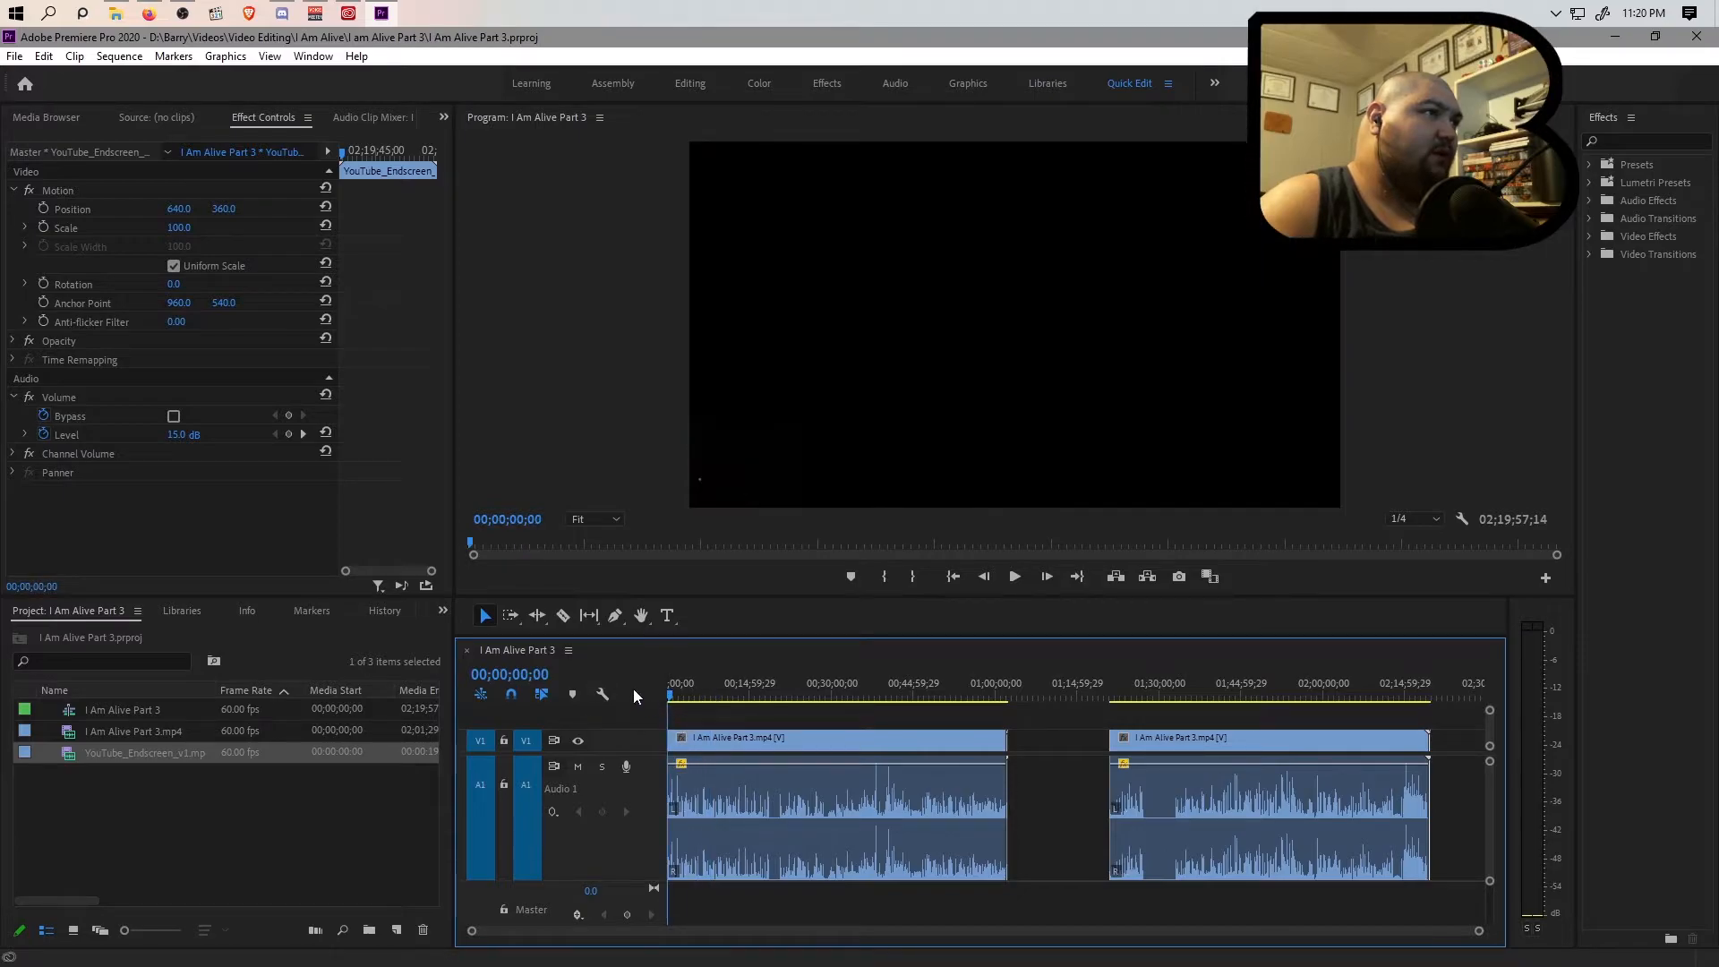
Mark the sequence's Out point at the end of the first endscreen clip, 01;02;33;22, and save the project.
key(ctrl+a)
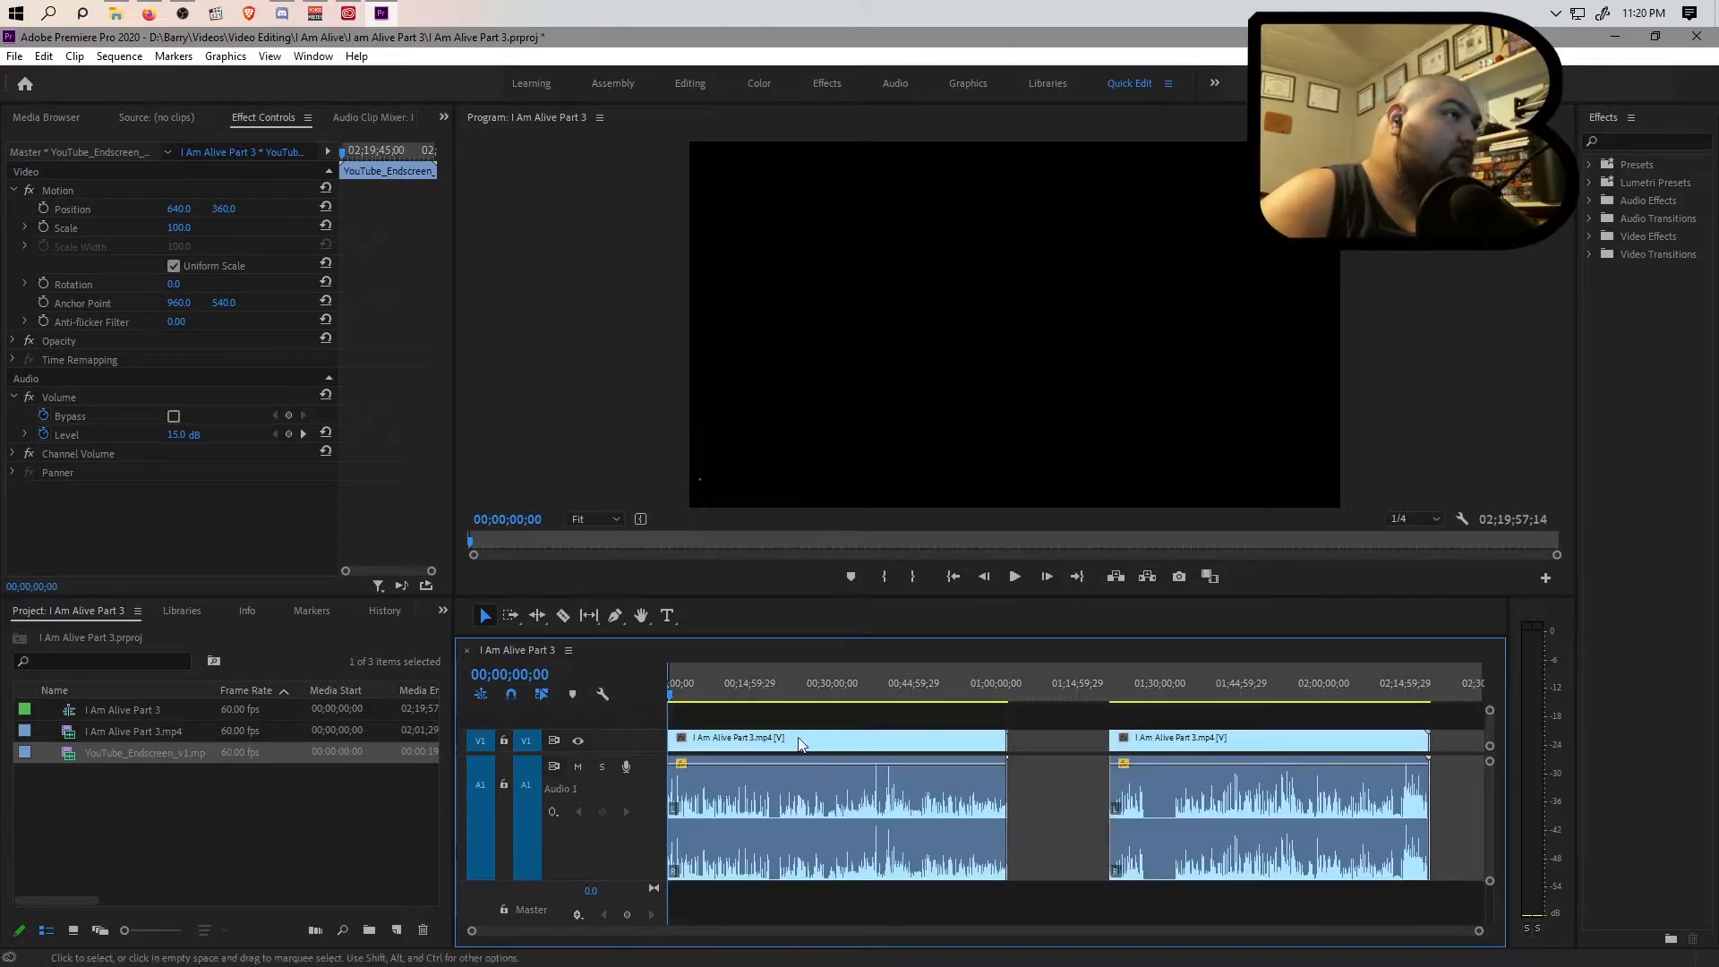
mouse_move(1478, 931)
mouse_down()
mouse_move(710, 951)
mouse_move(1521, 940)
mouse_move(1458, 939)
mouse_up()
click(1246, 699)
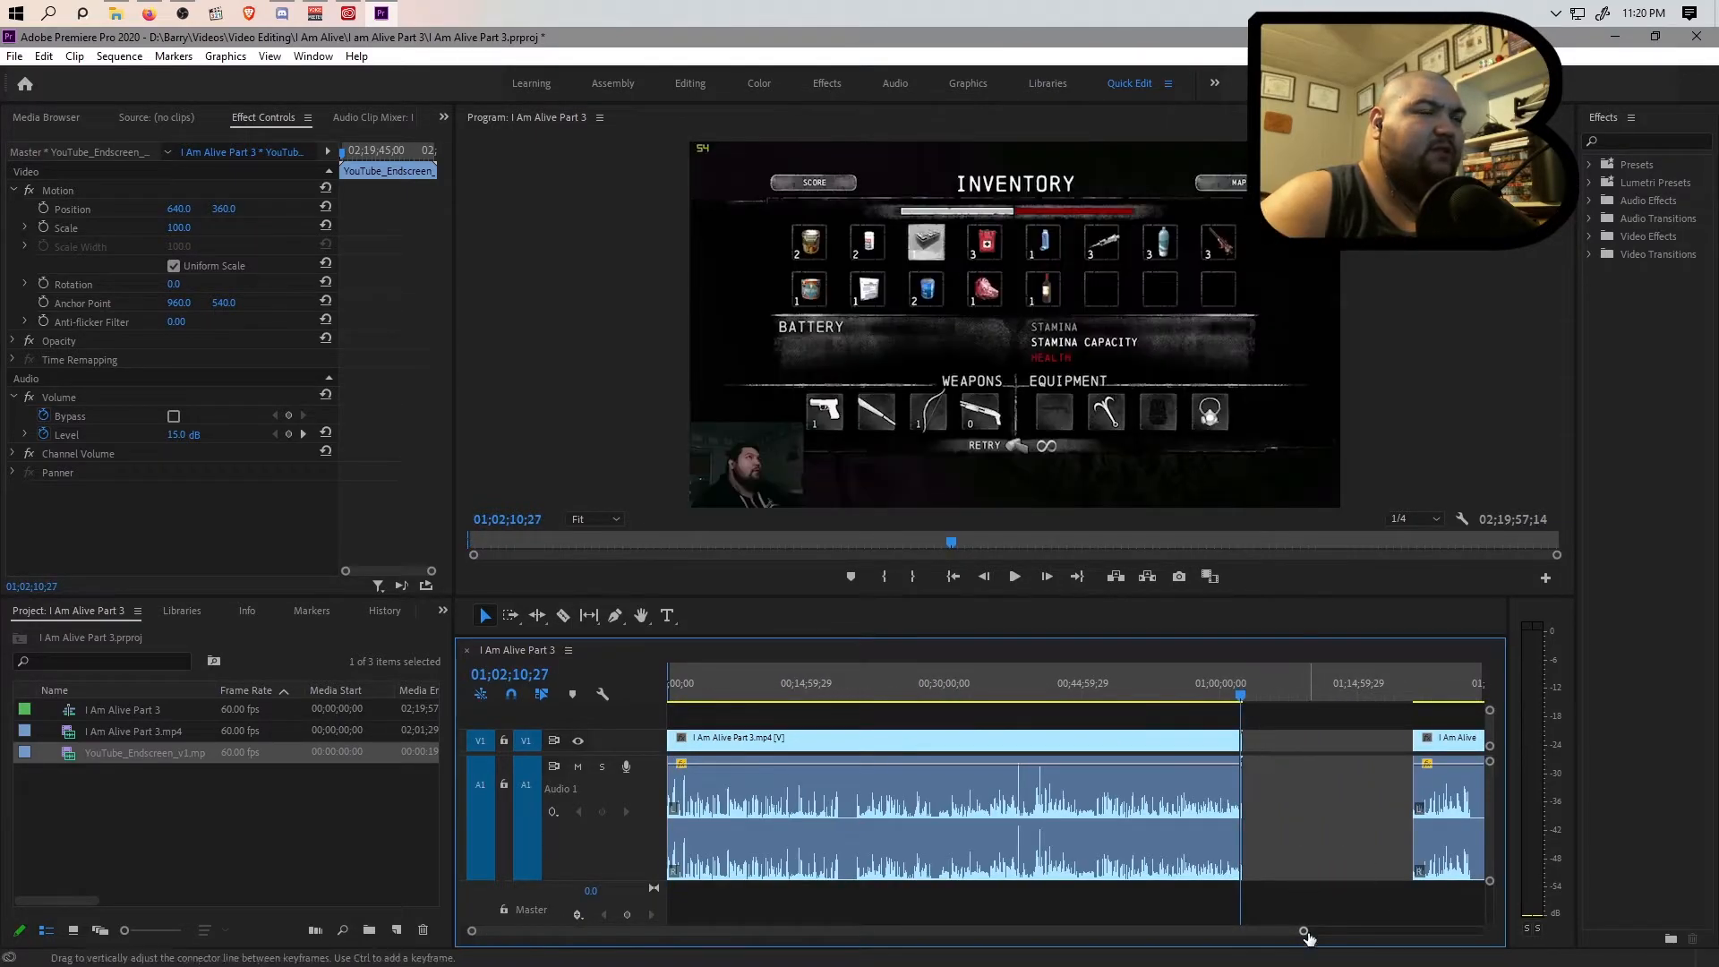
drag(1241, 697, 1244, 697)
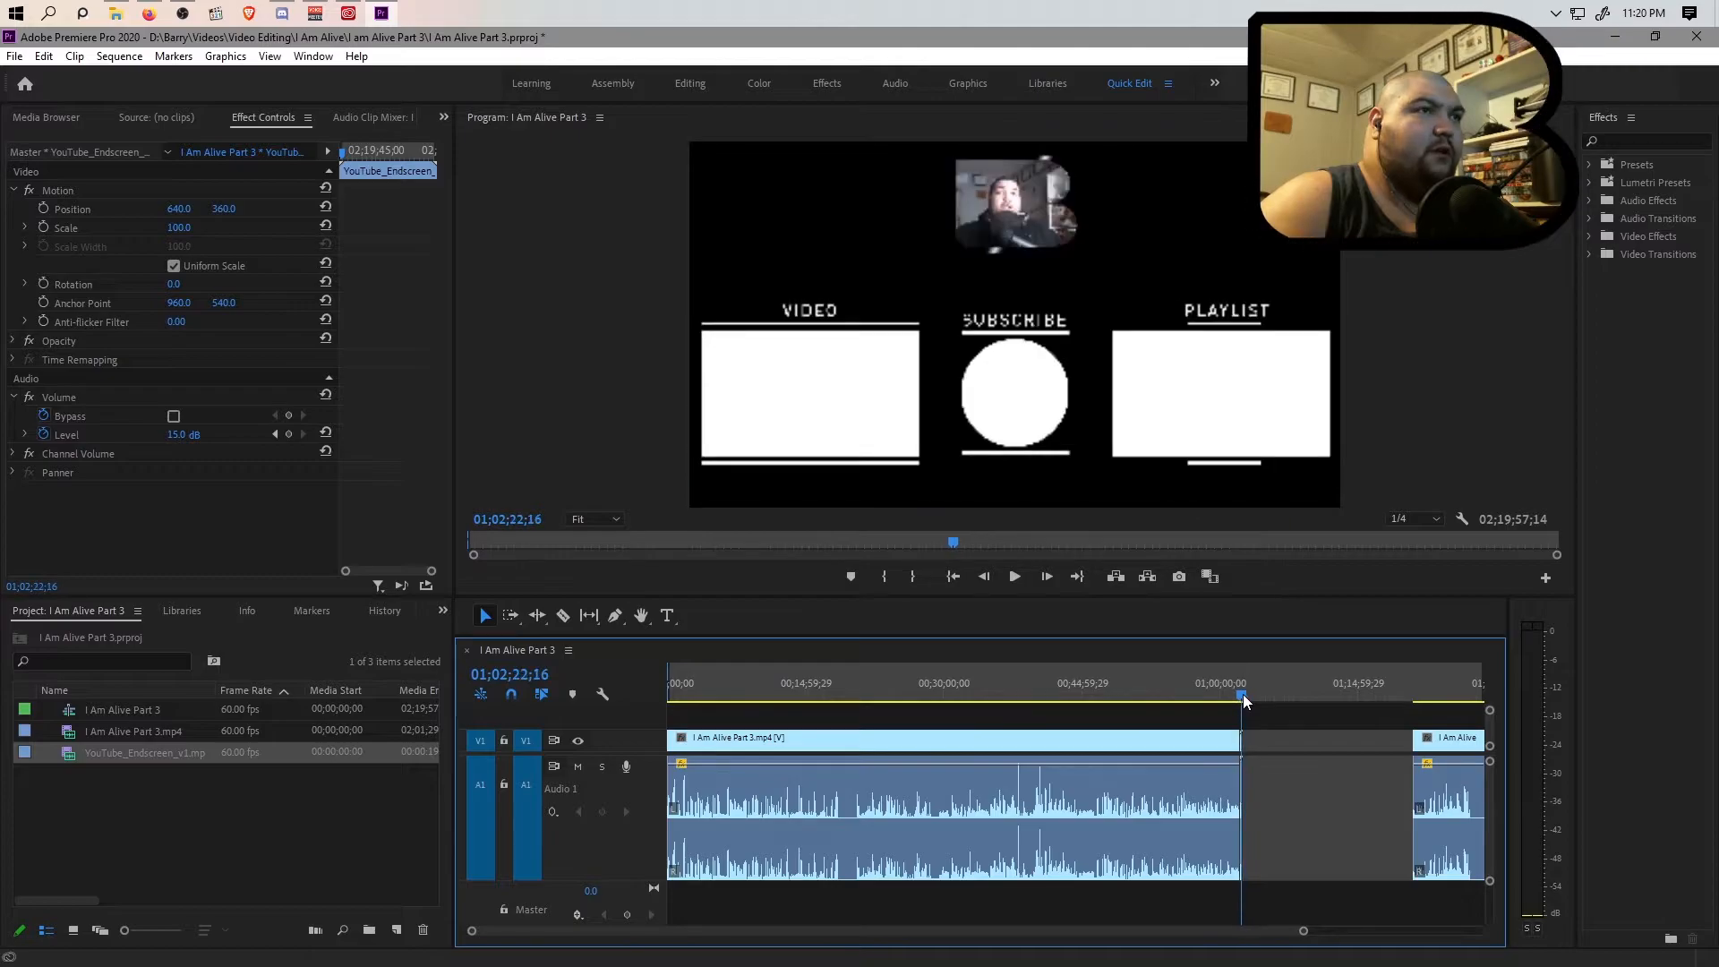
drag(1299, 932, 1102, 931)
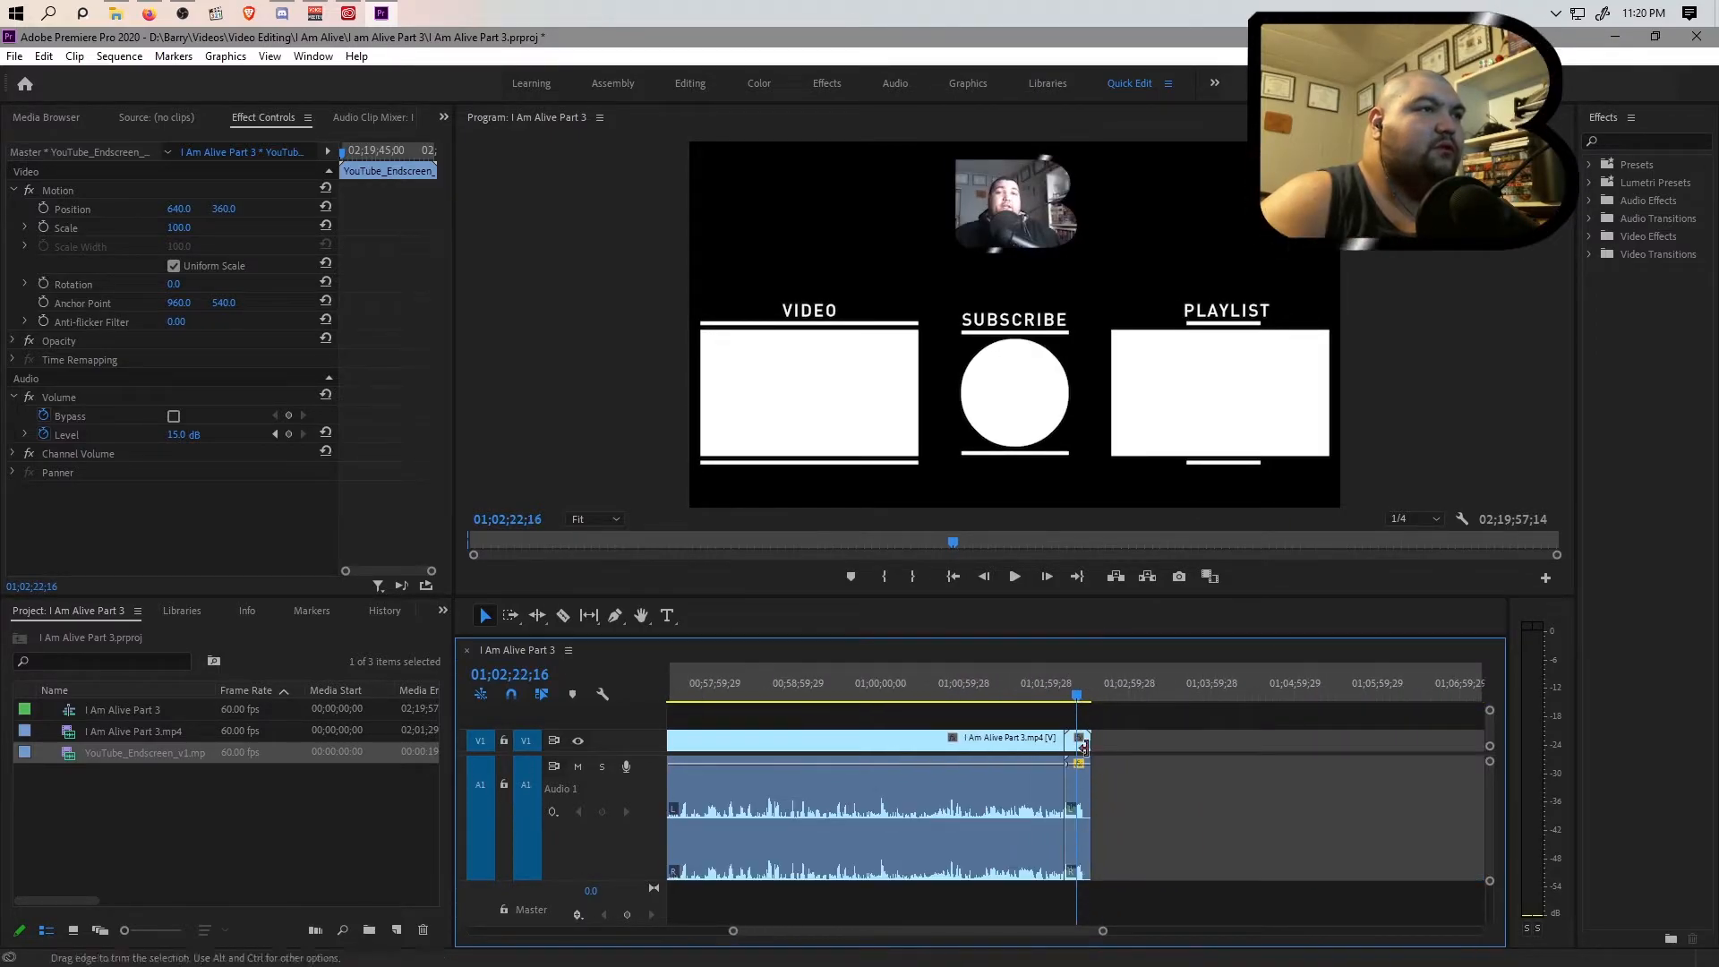
click(1090, 698)
click(1089, 699)
drag(1106, 932, 820, 950)
key(Down)
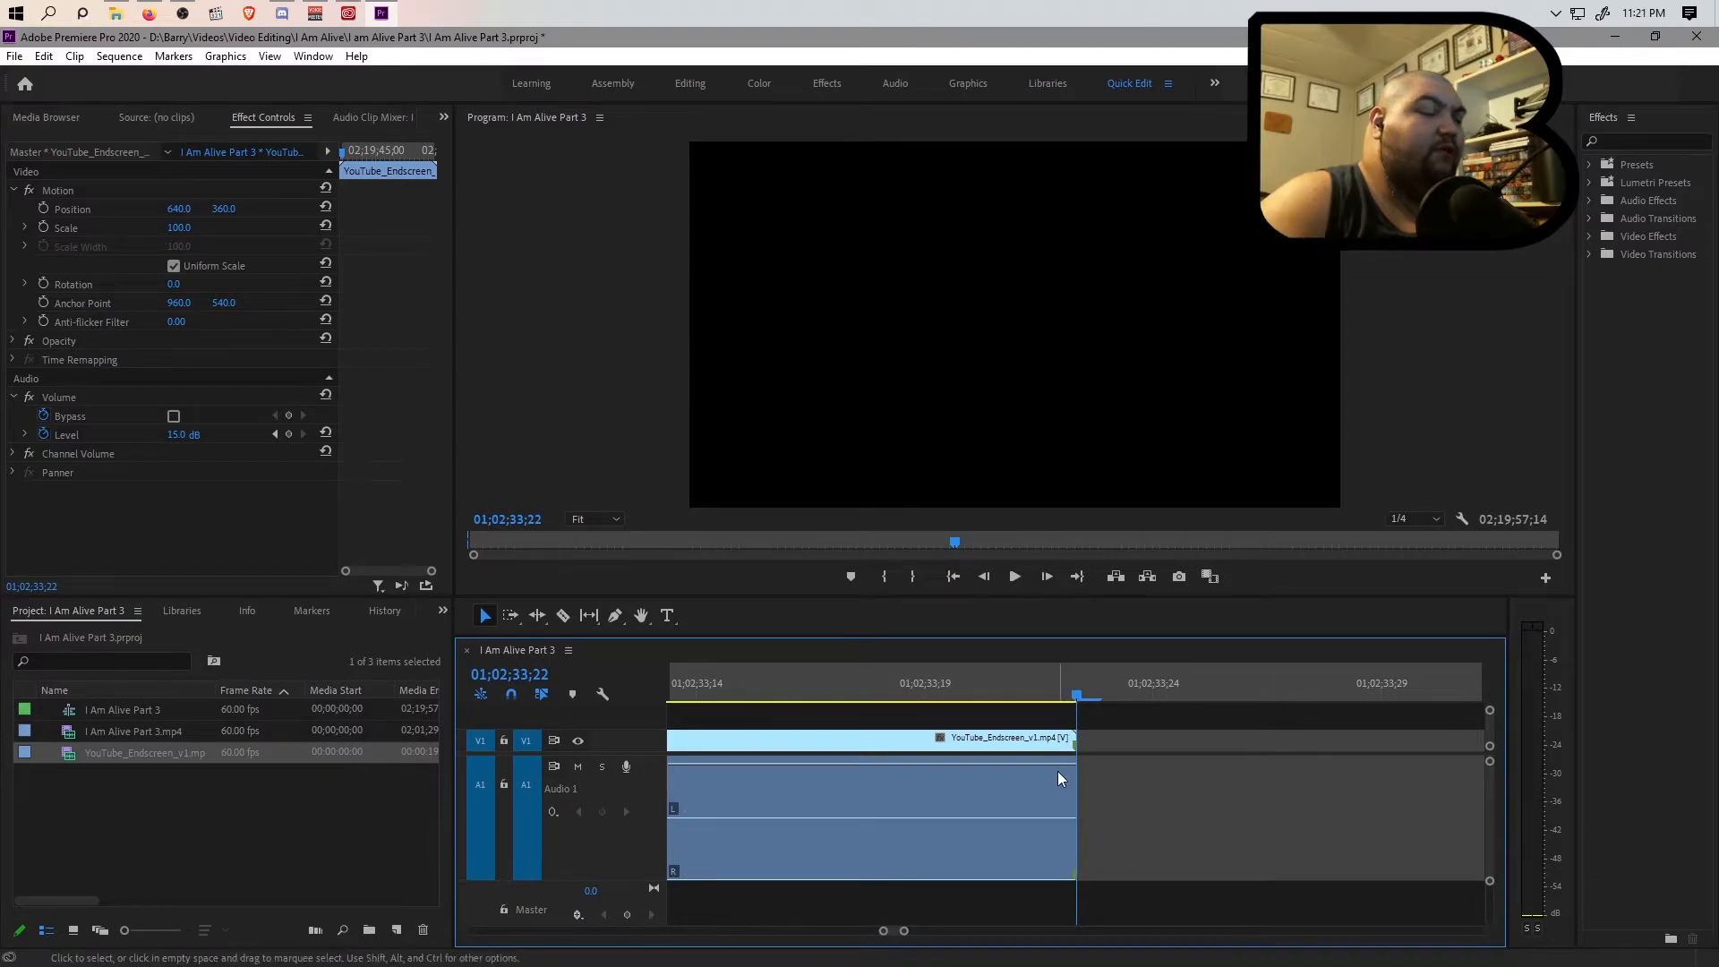
key(o)
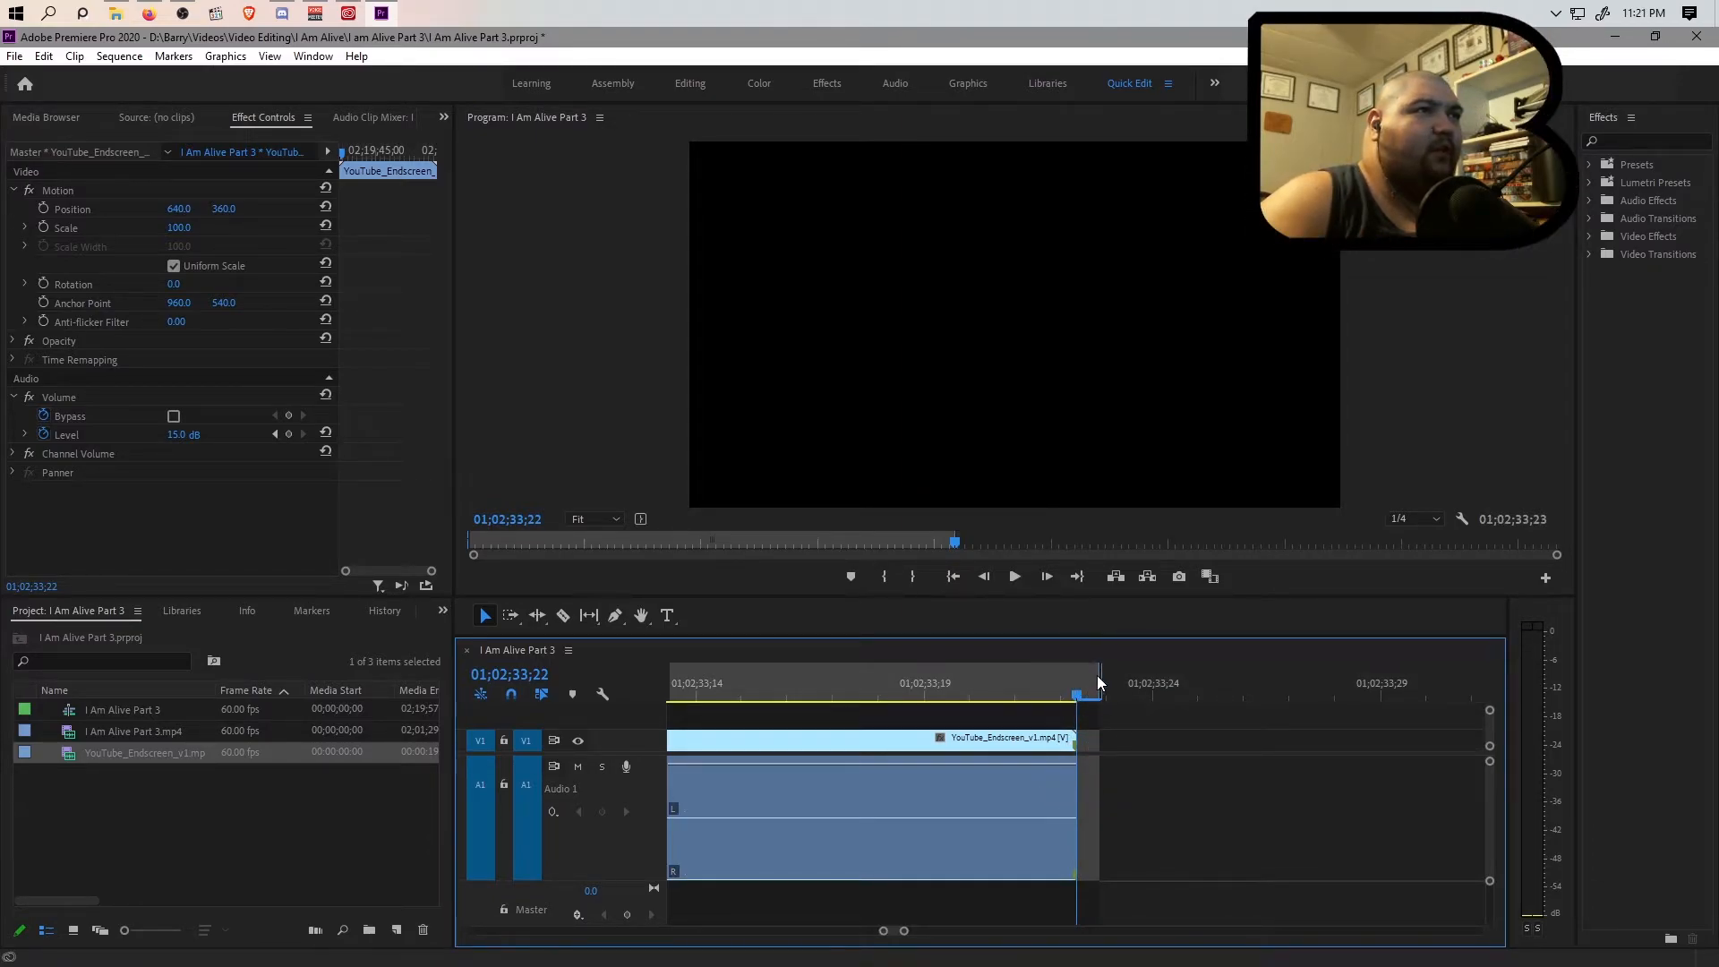
drag(882, 930, 410, 965)
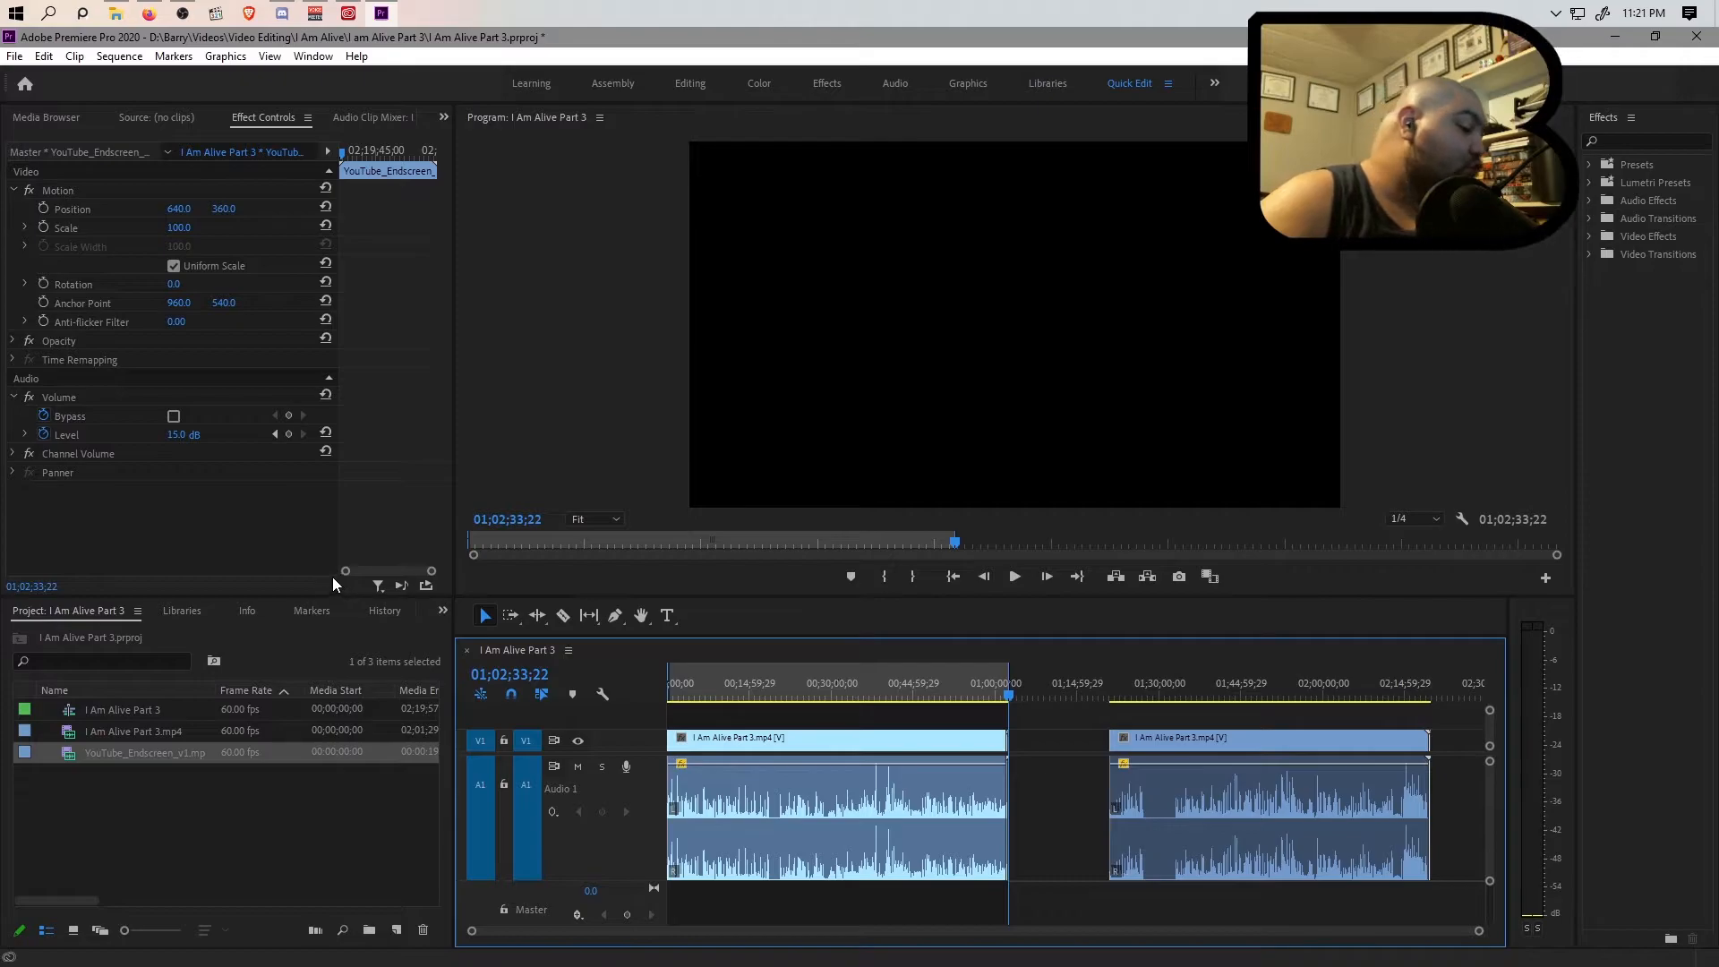
key(ctrl+s)
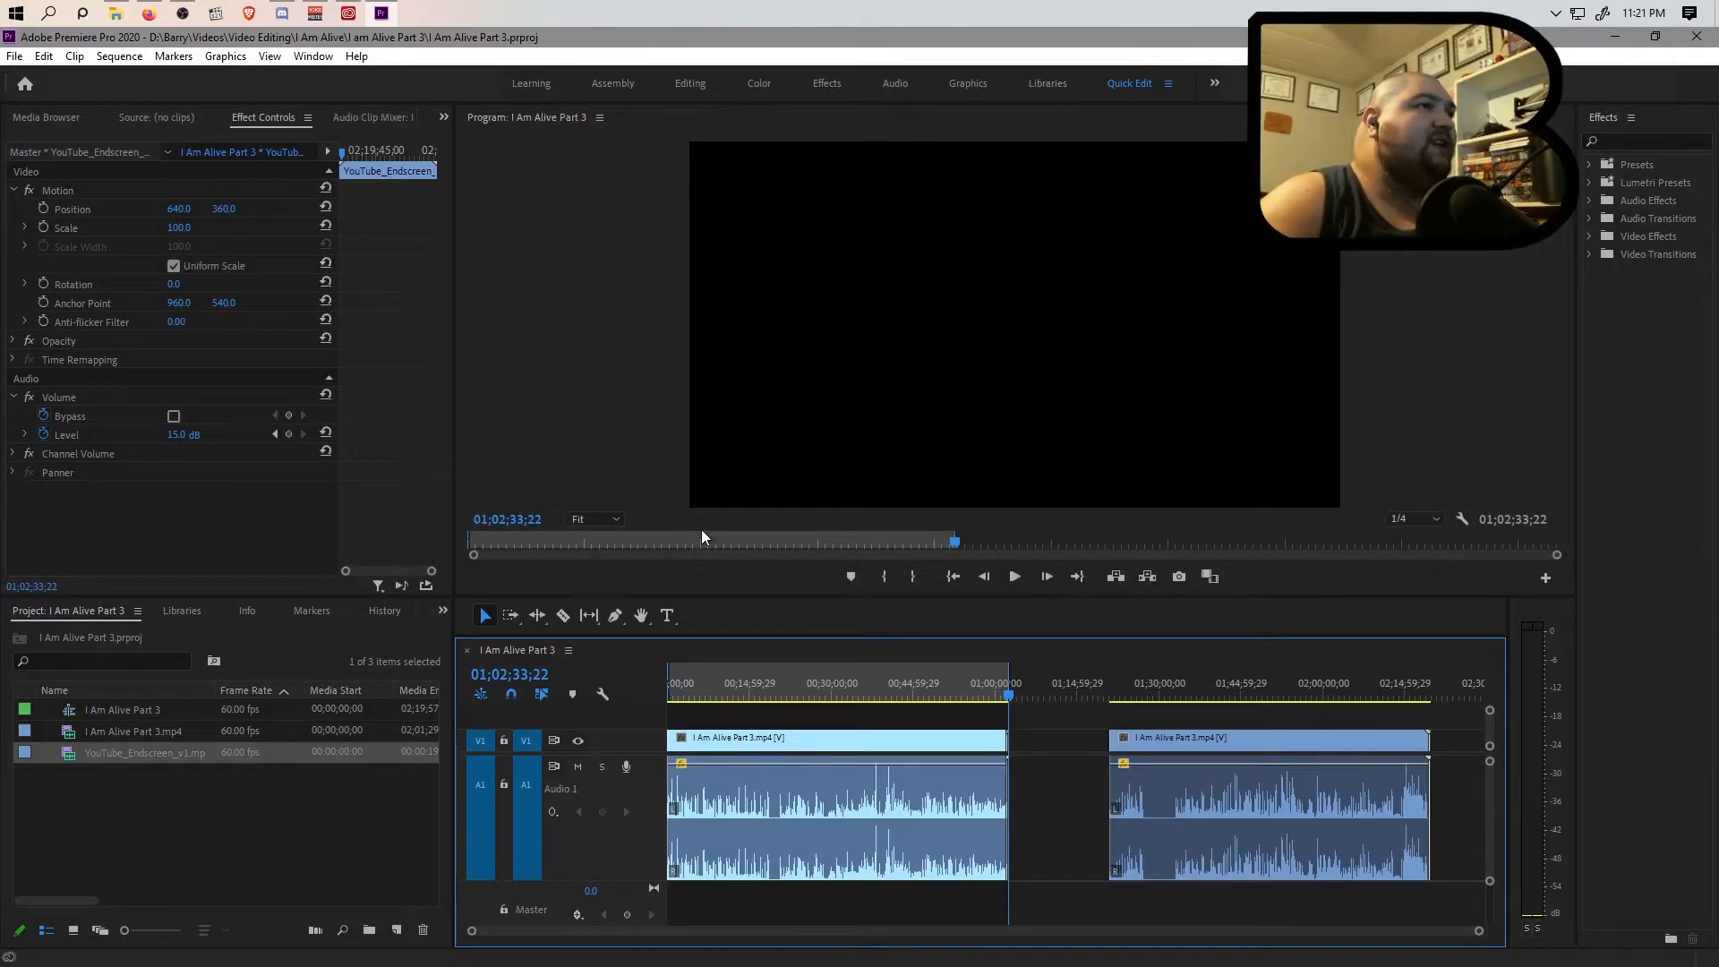
Open the export settings for the marked range and set the output file name to "I Am Alive -Episode 5.mp4".
key(ctrl+m)
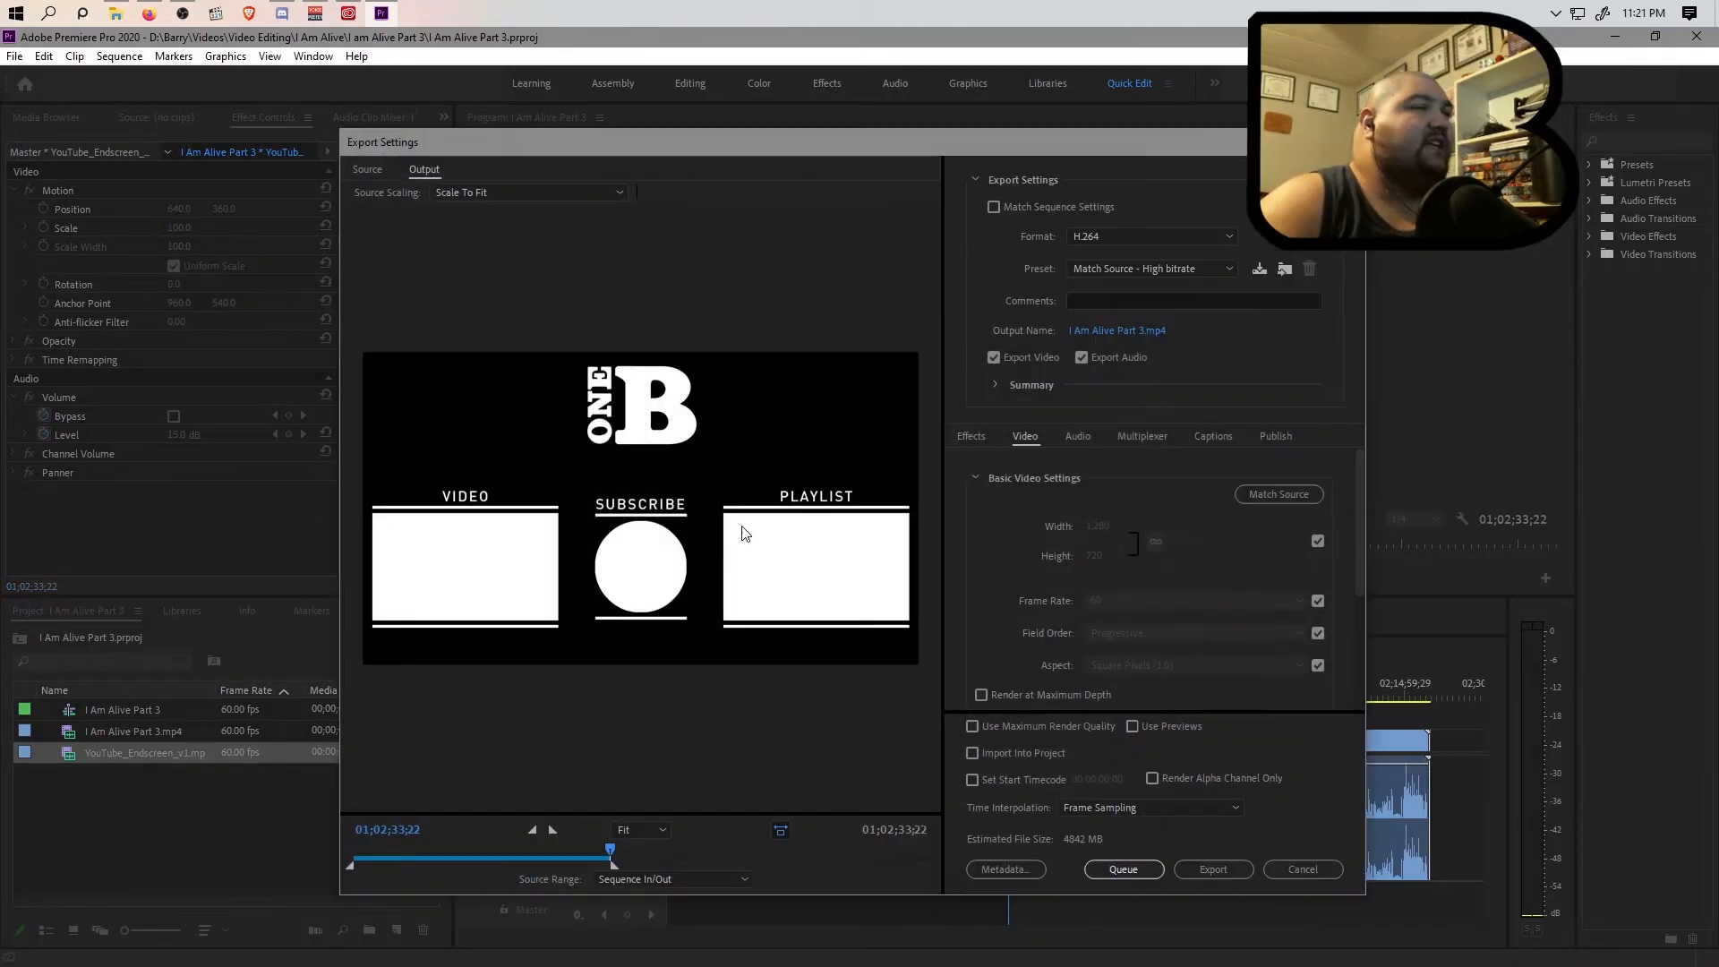
click(1125, 330)
click(651, 358)
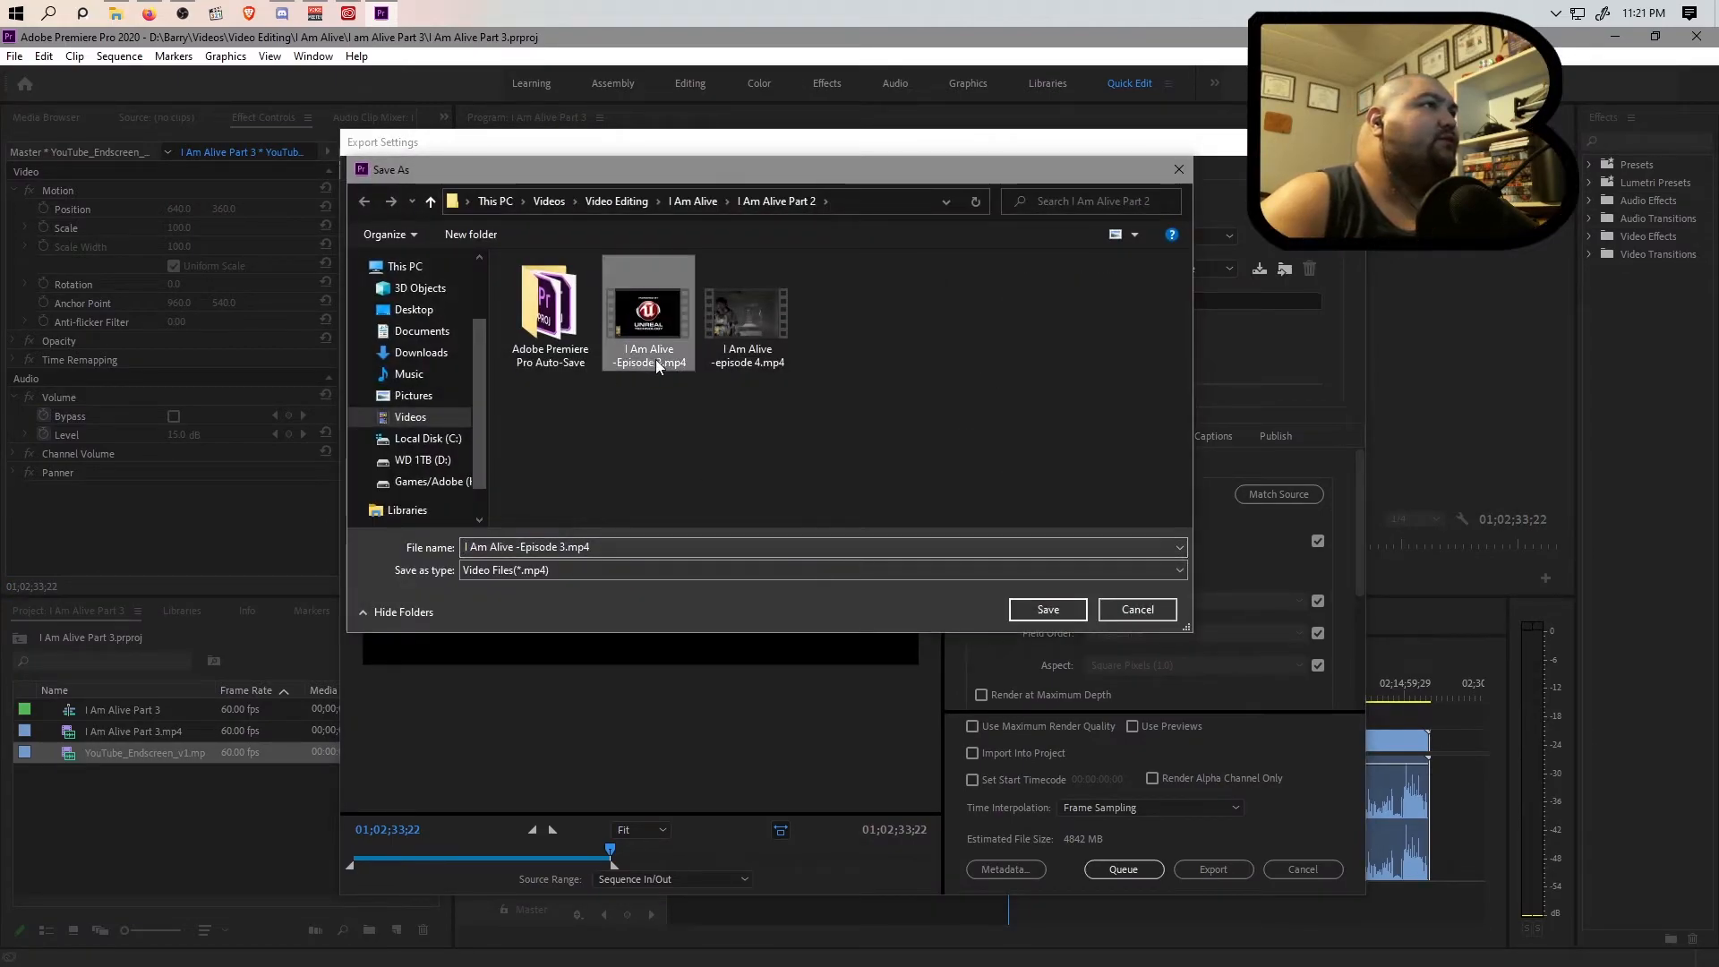
click(560, 547)
click(560, 547)
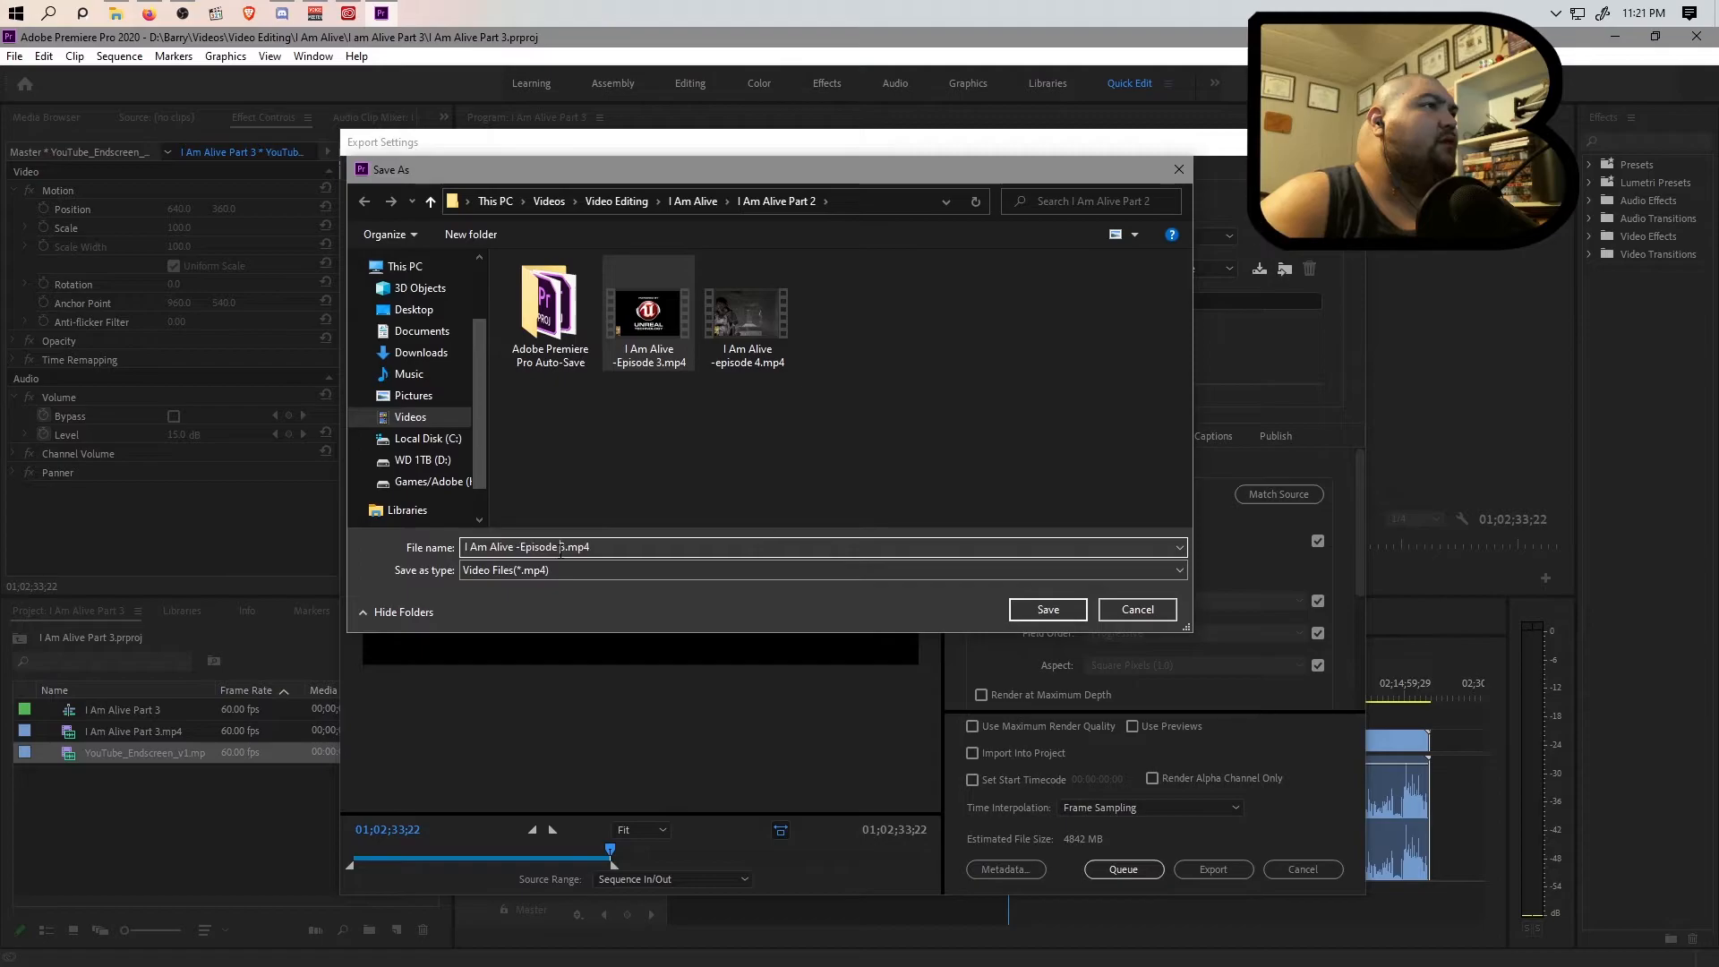
text(5)
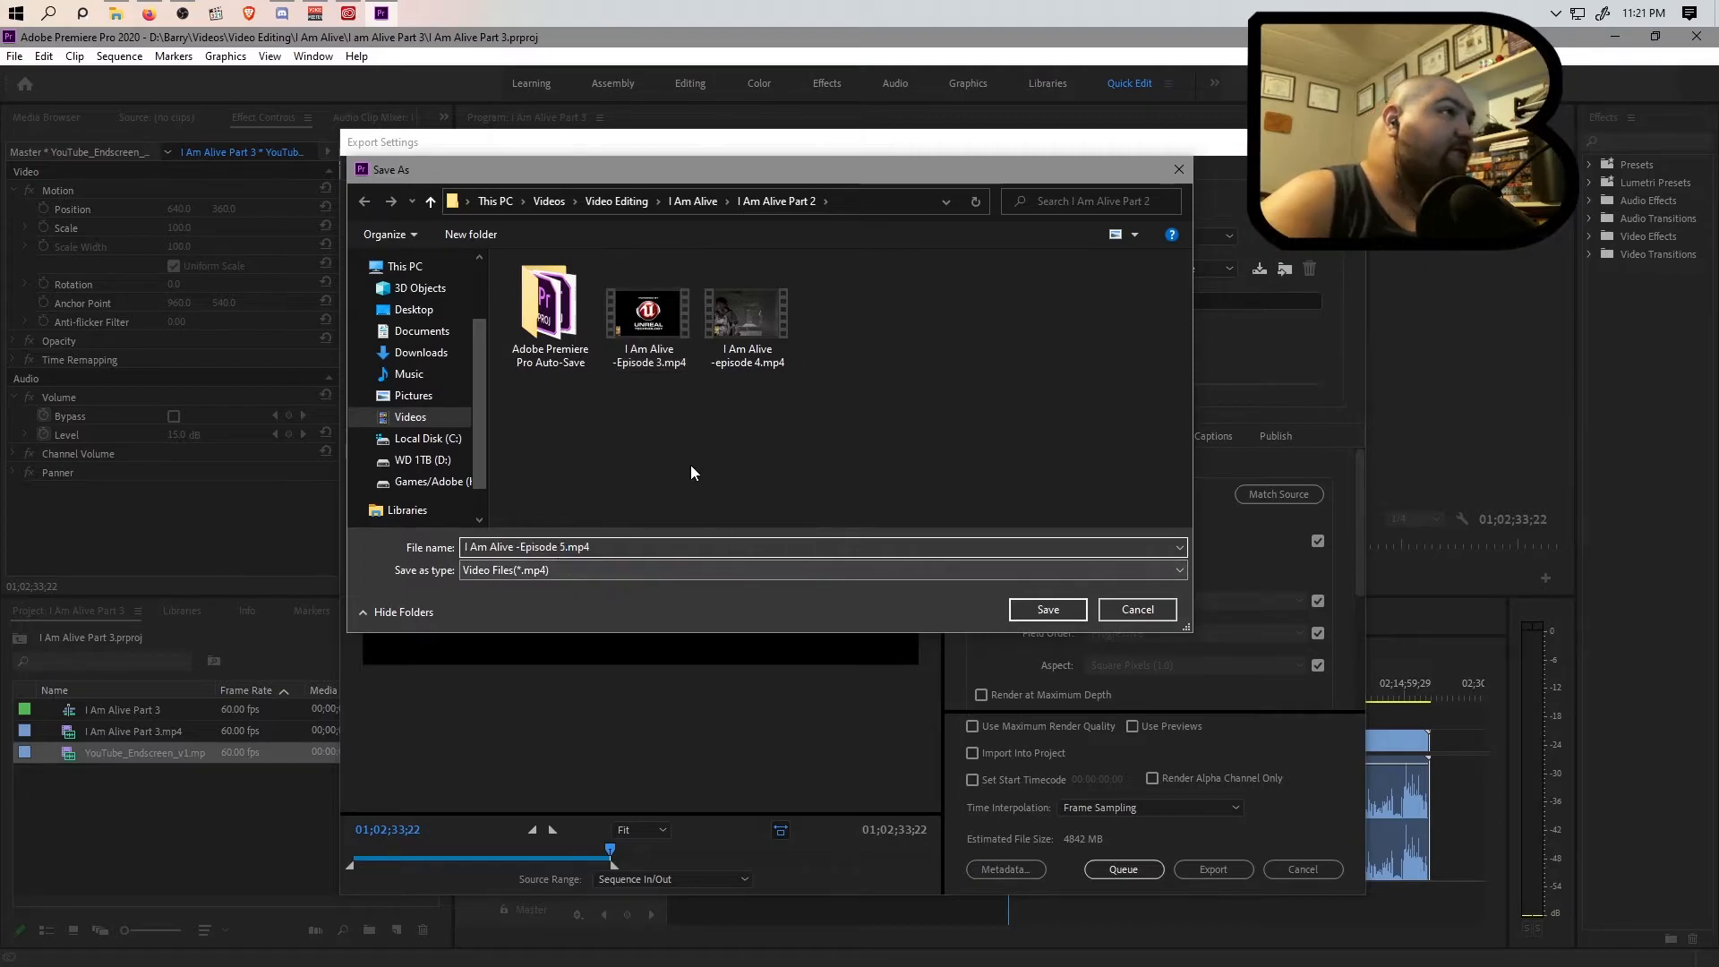
Save the output to the "I am Alive Part 3" folder and queue the export in Adobe Media Encoder, returning to Premiere Pro.
click(698, 202)
double_click(768, 318)
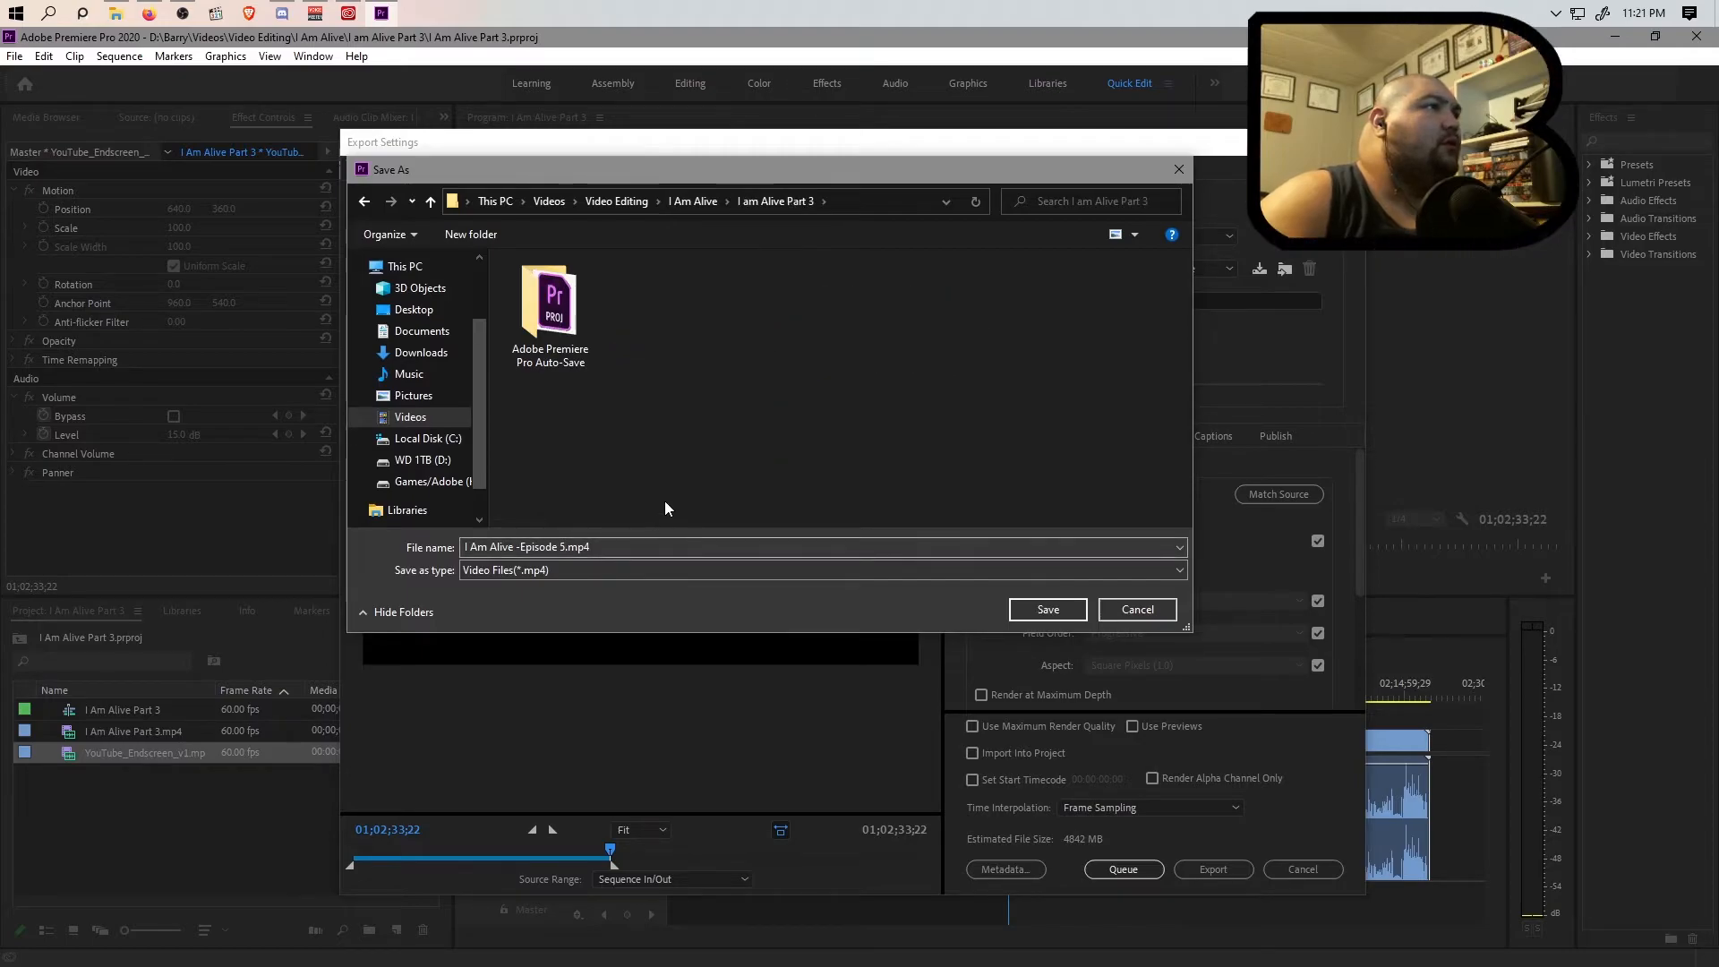
click(1055, 612)
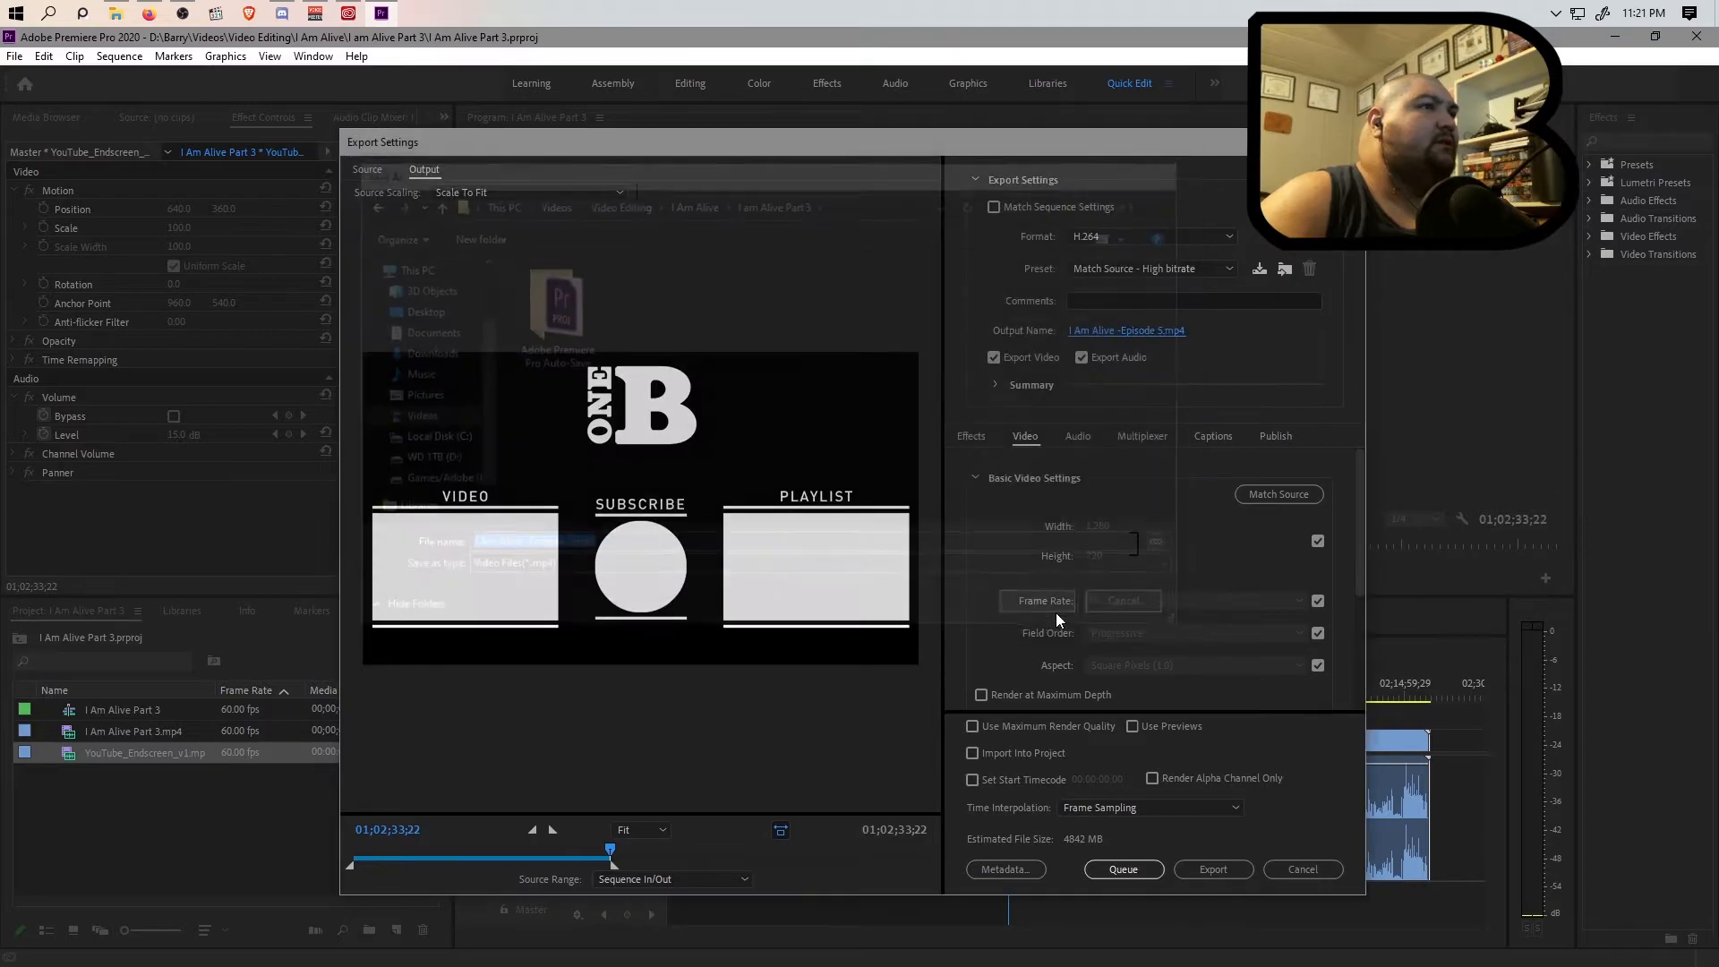
click(1124, 869)
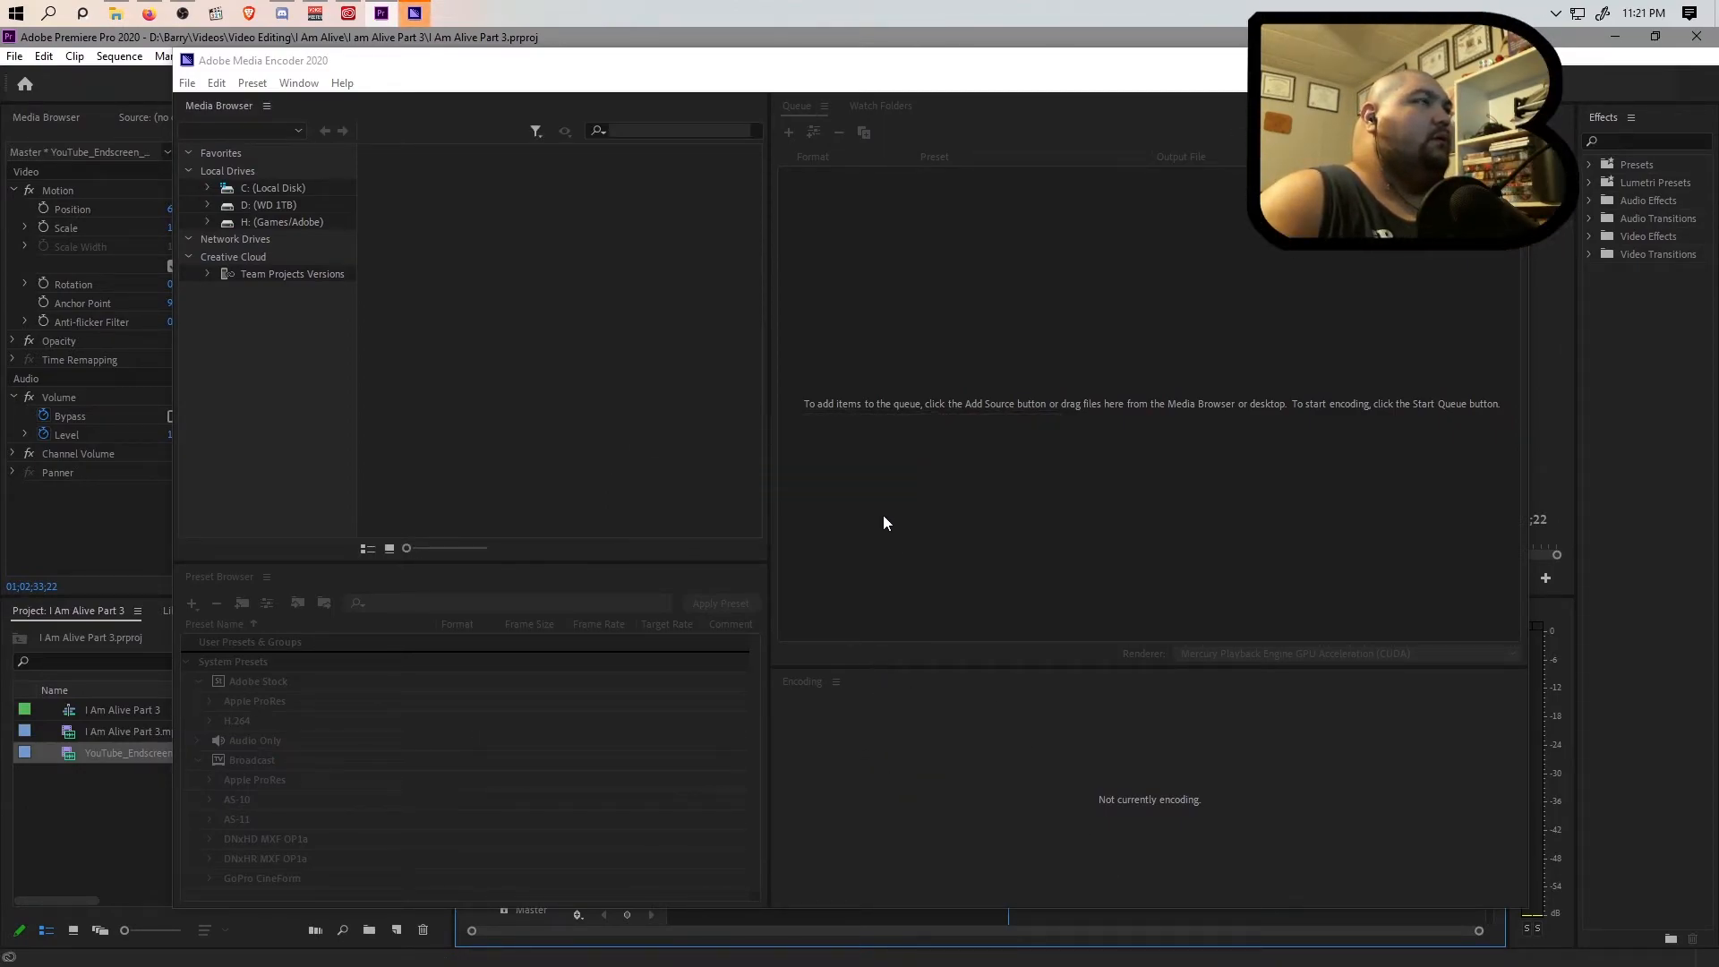
click(823, 32)
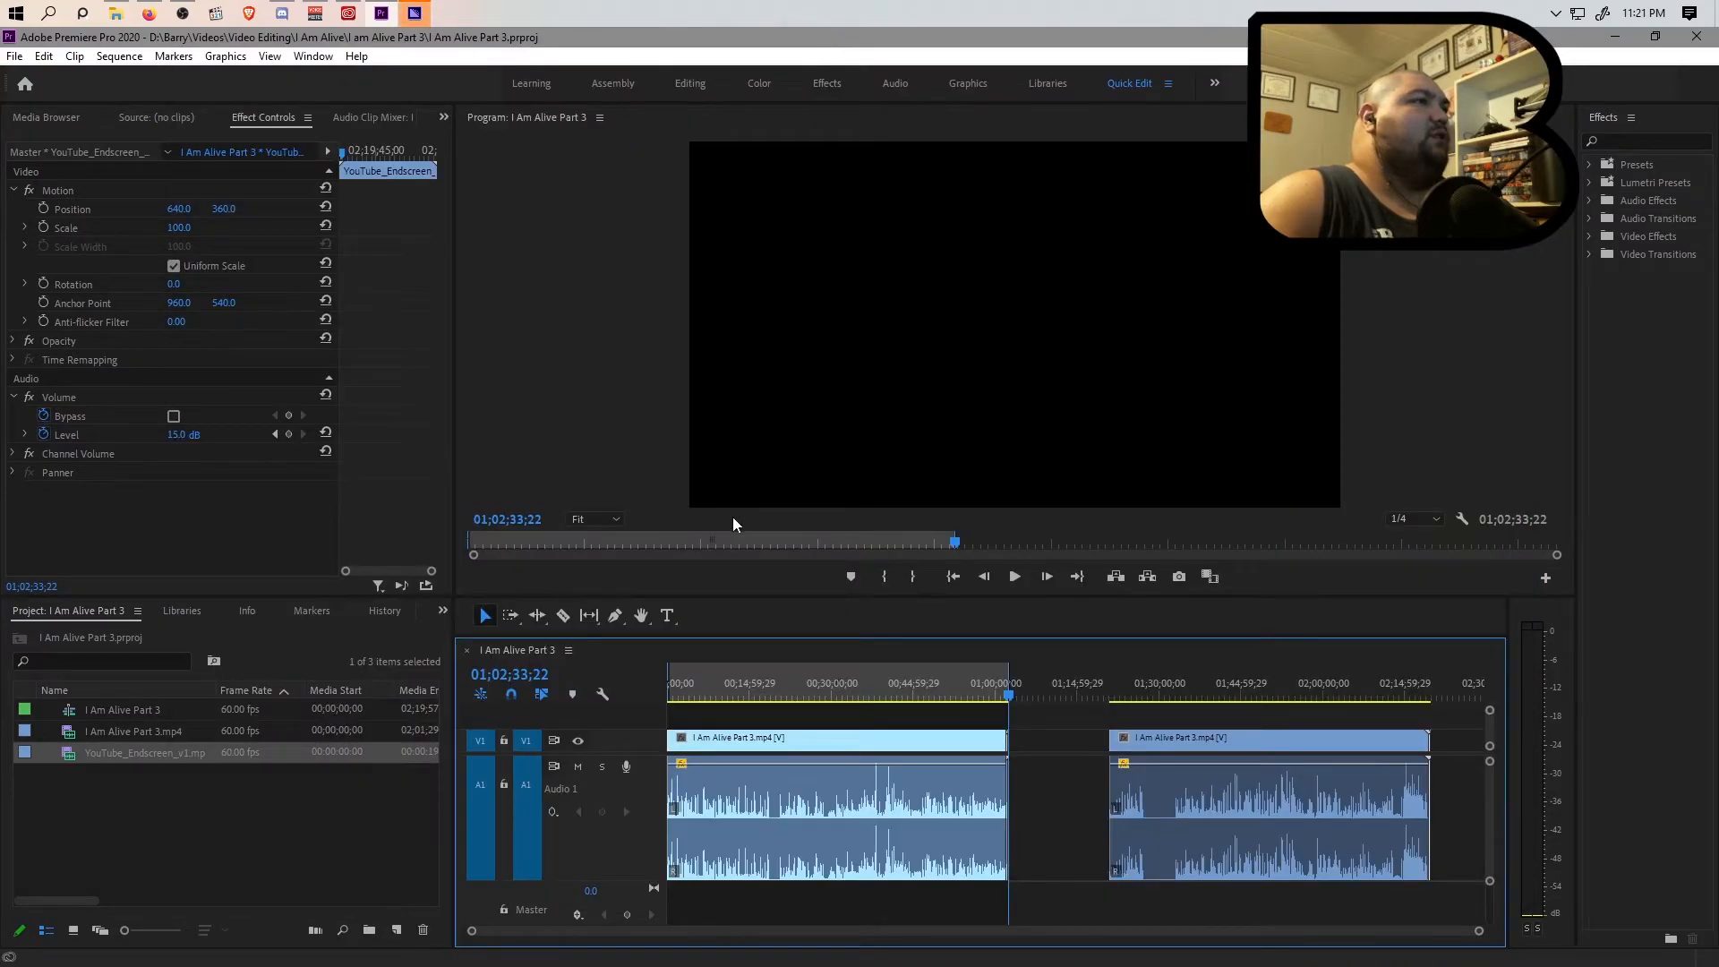
Play through the last minute of the recording's second half and stop the playhead at the new cut point, 02;18;43;24.
click(1112, 690)
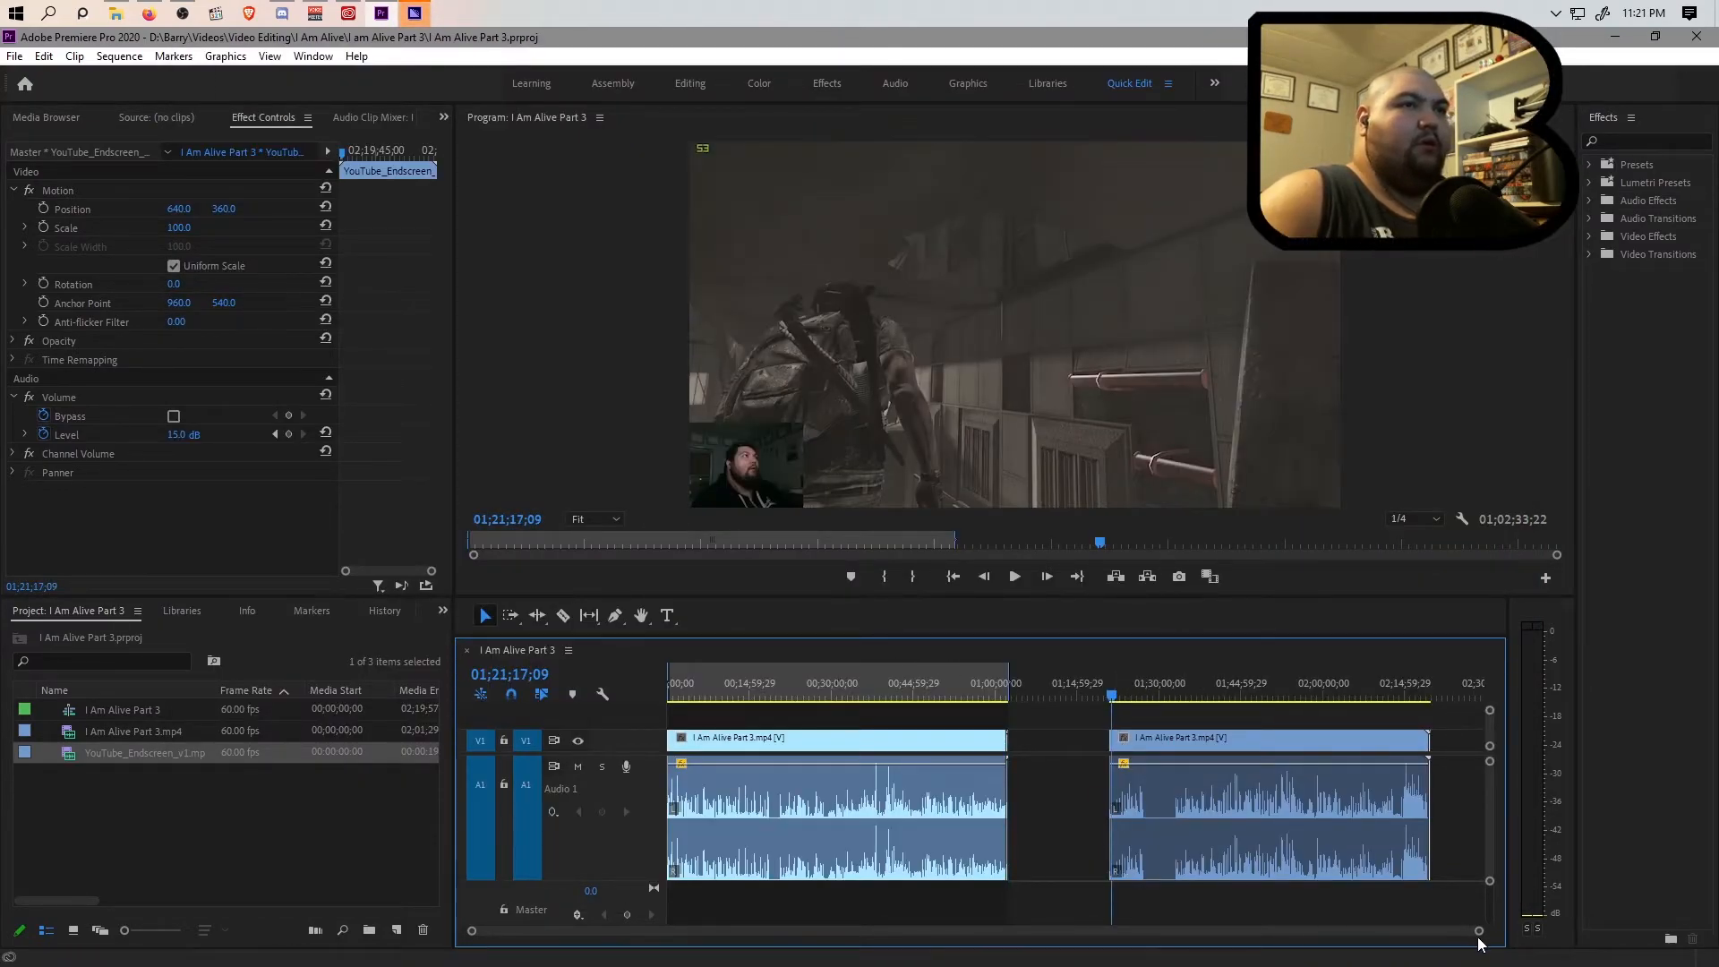
drag(1477, 934, 1093, 955)
click(969, 692)
click(1430, 694)
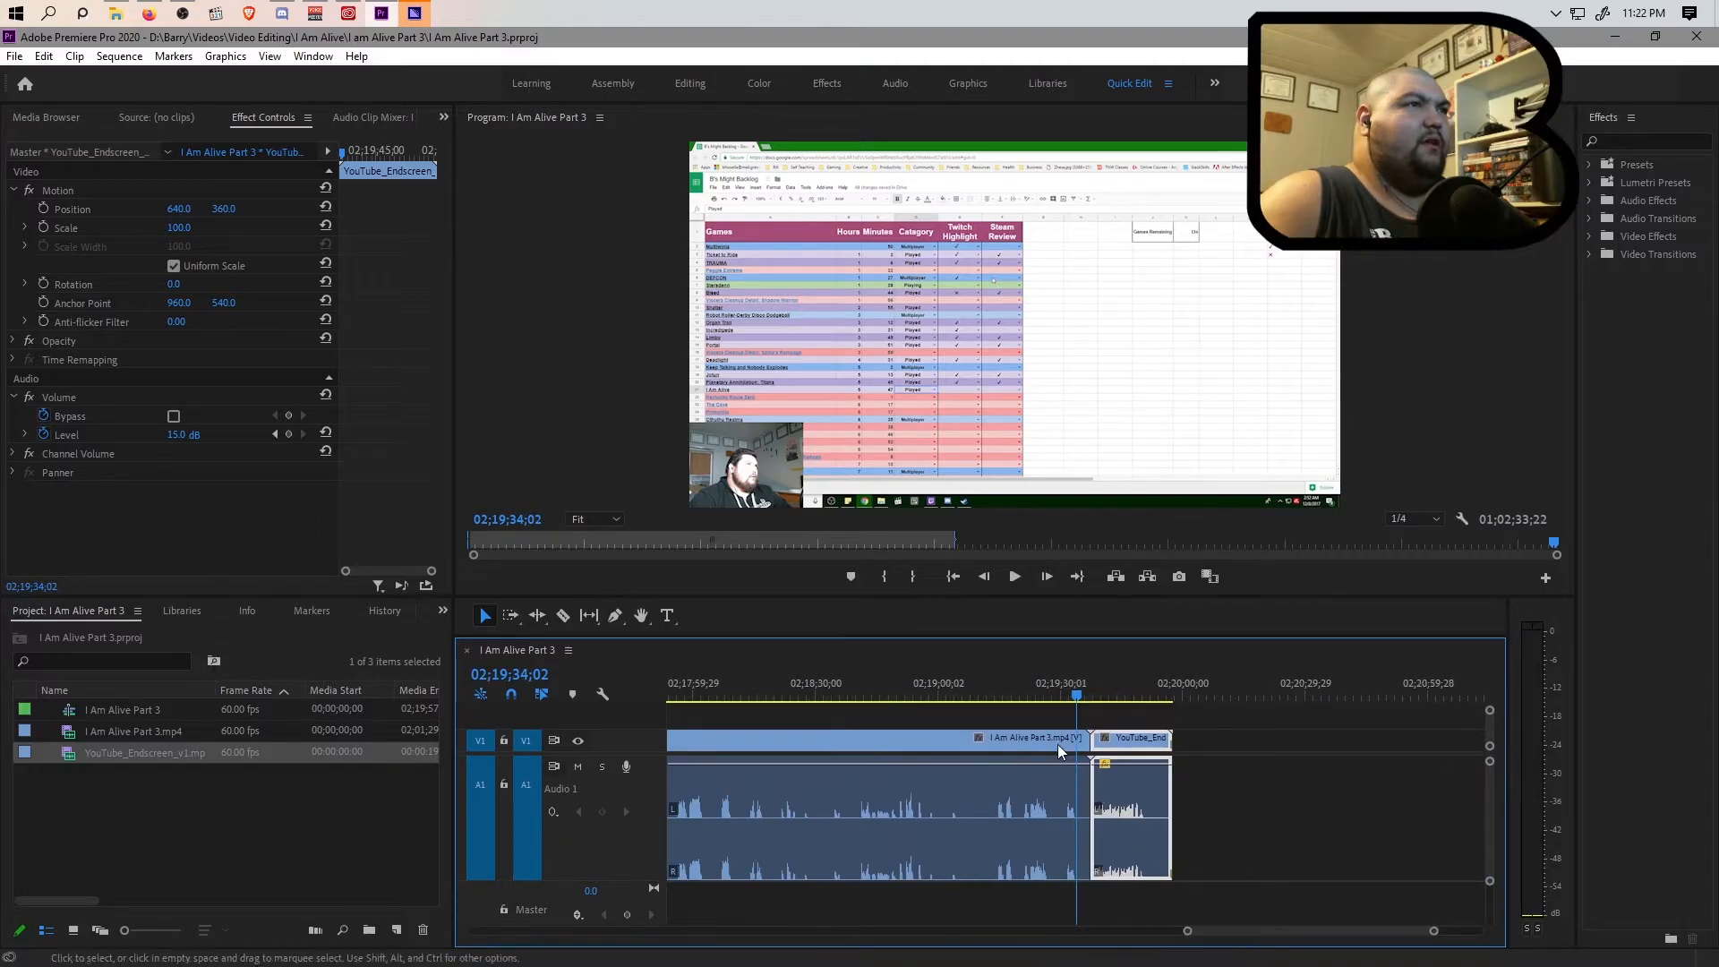
click(1009, 698)
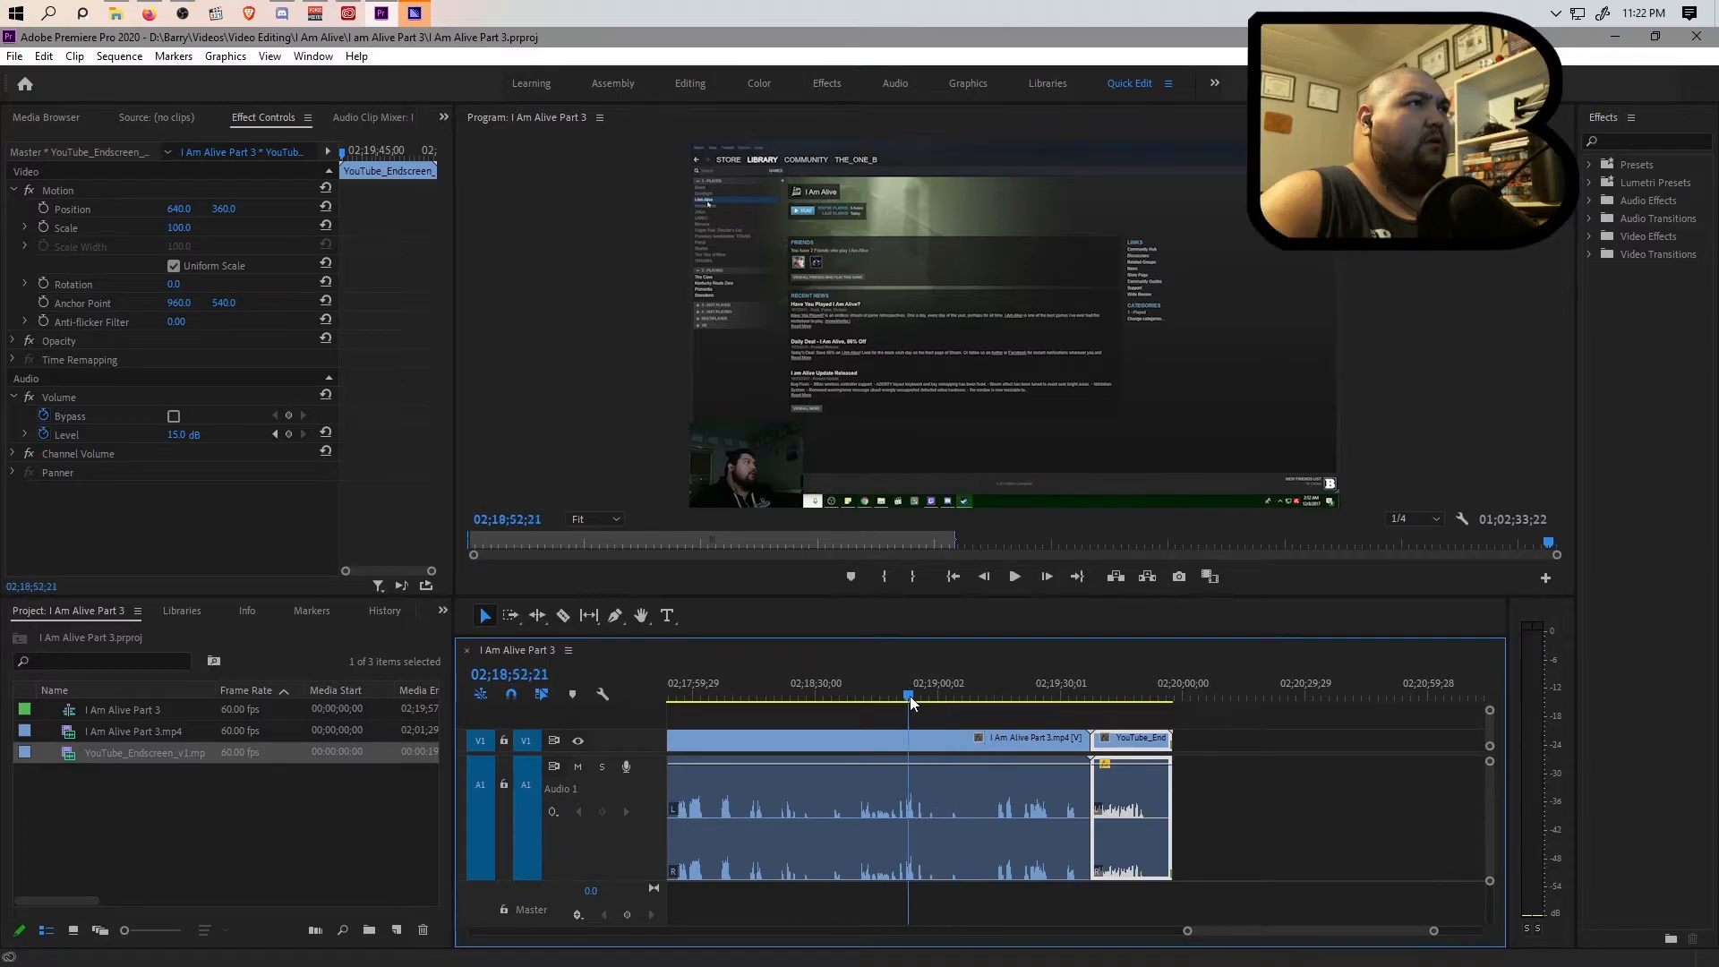
click(872, 696)
drag(862, 696, 811, 695)
key(space)
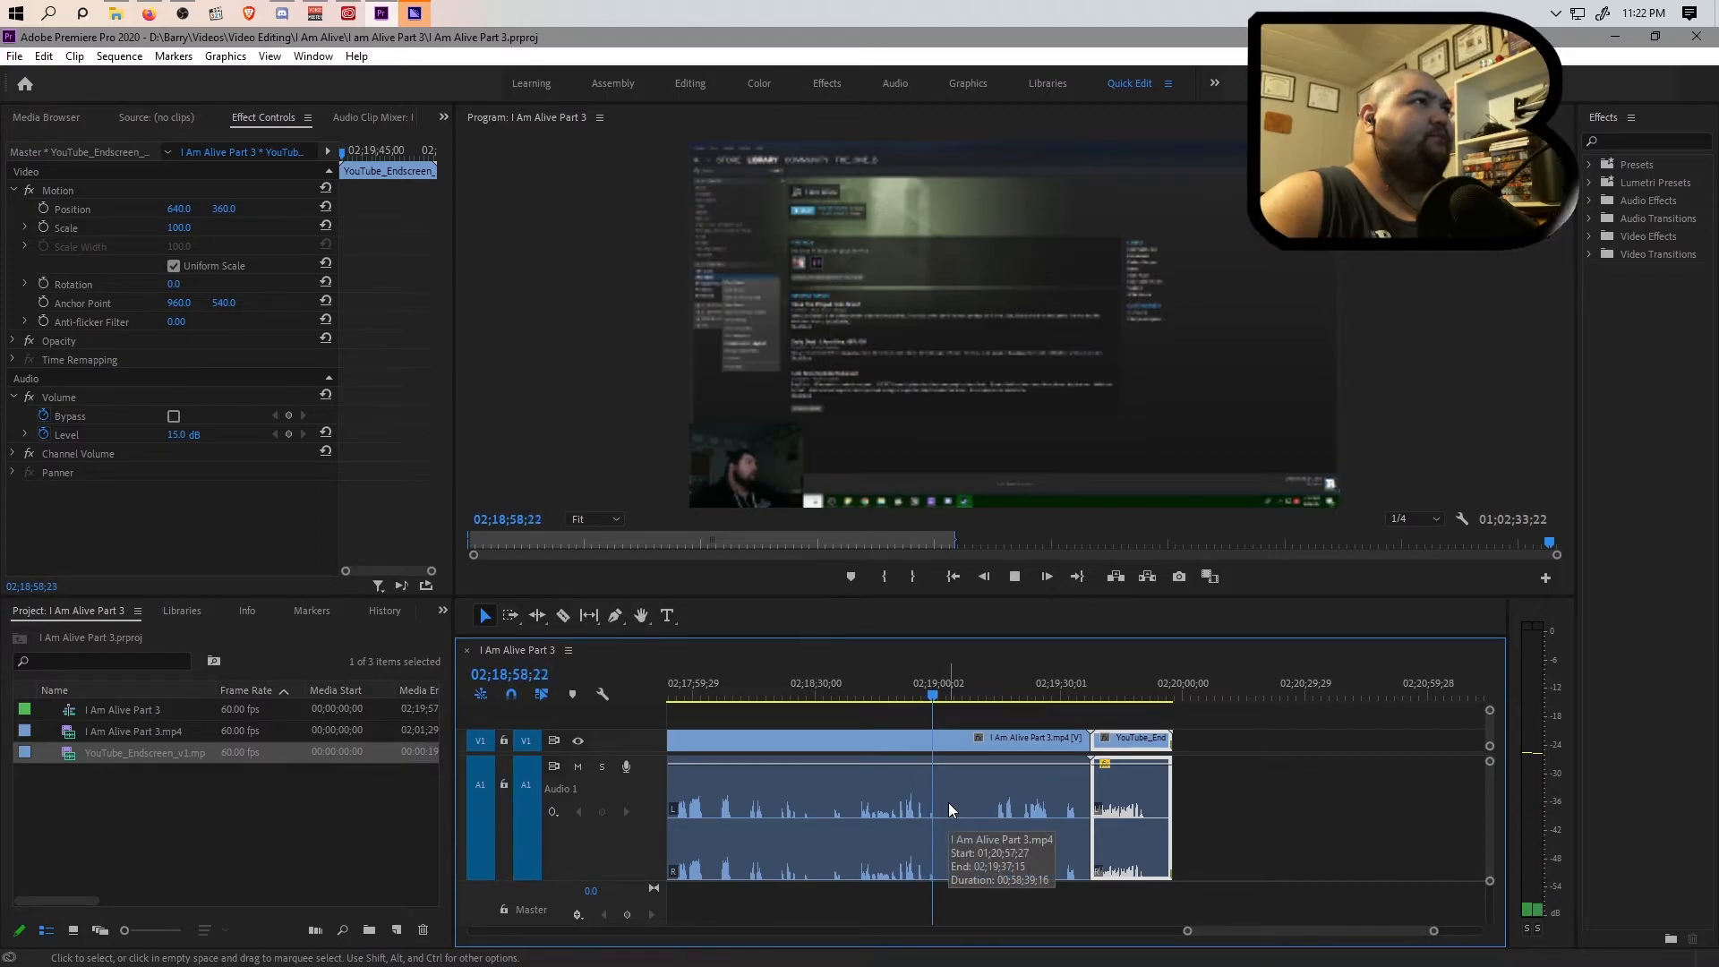
drag(938, 696, 857, 711)
key(space)
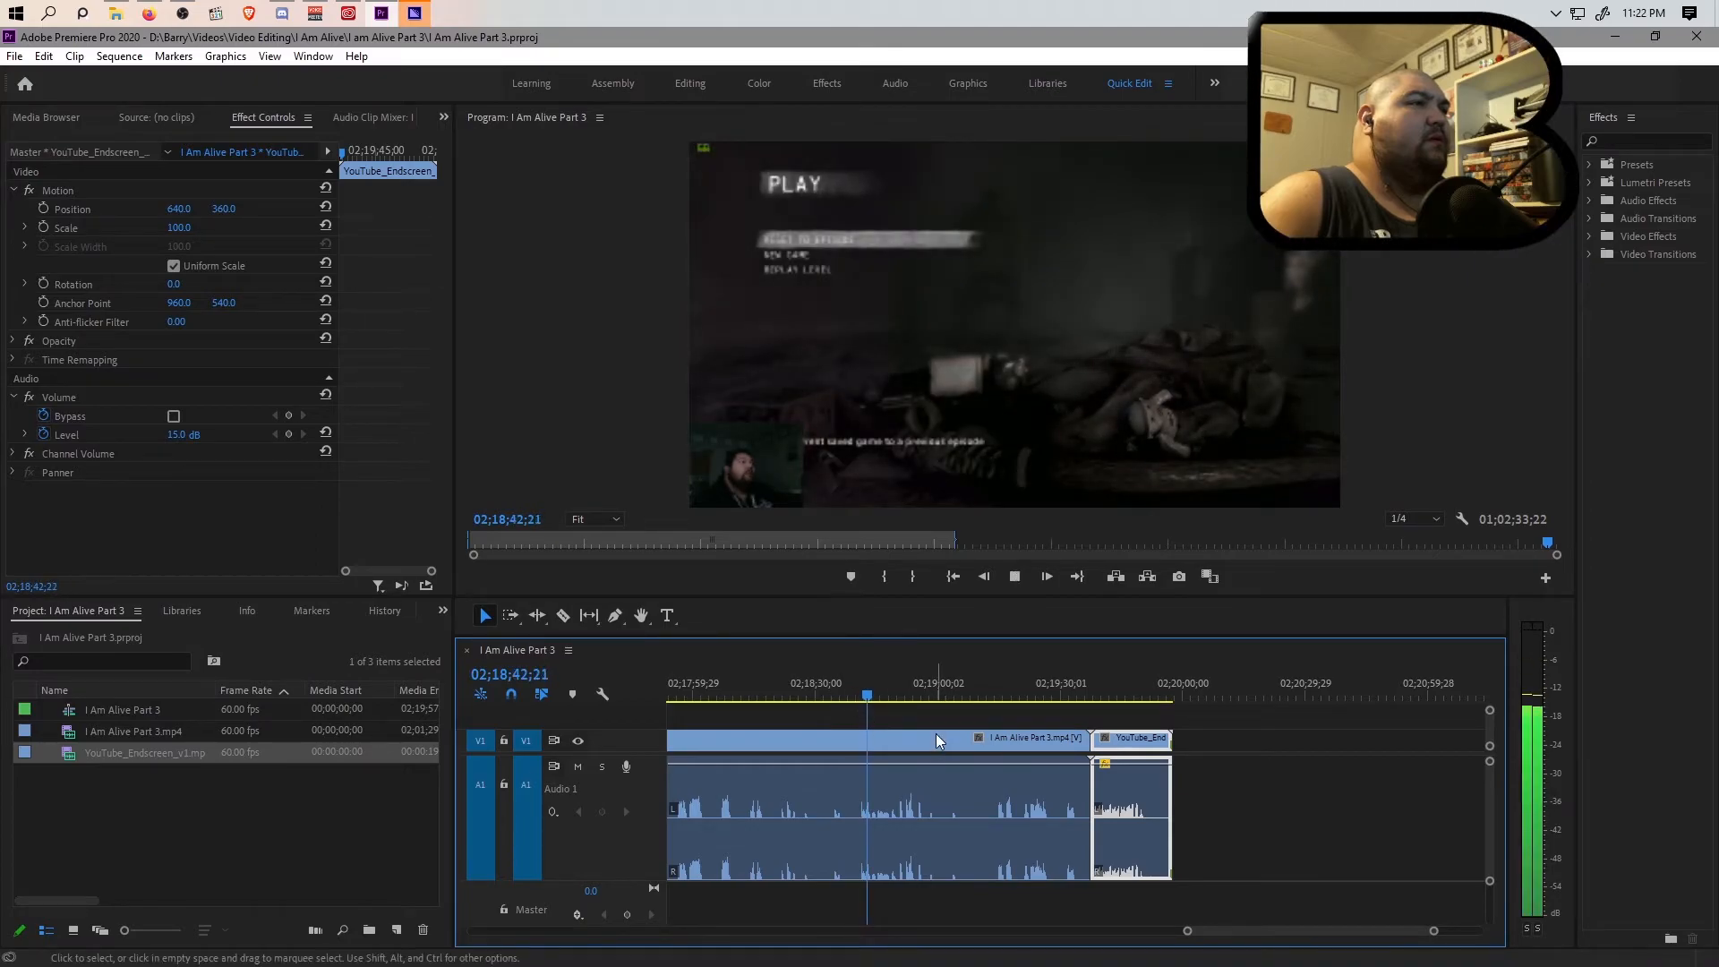
key(space)
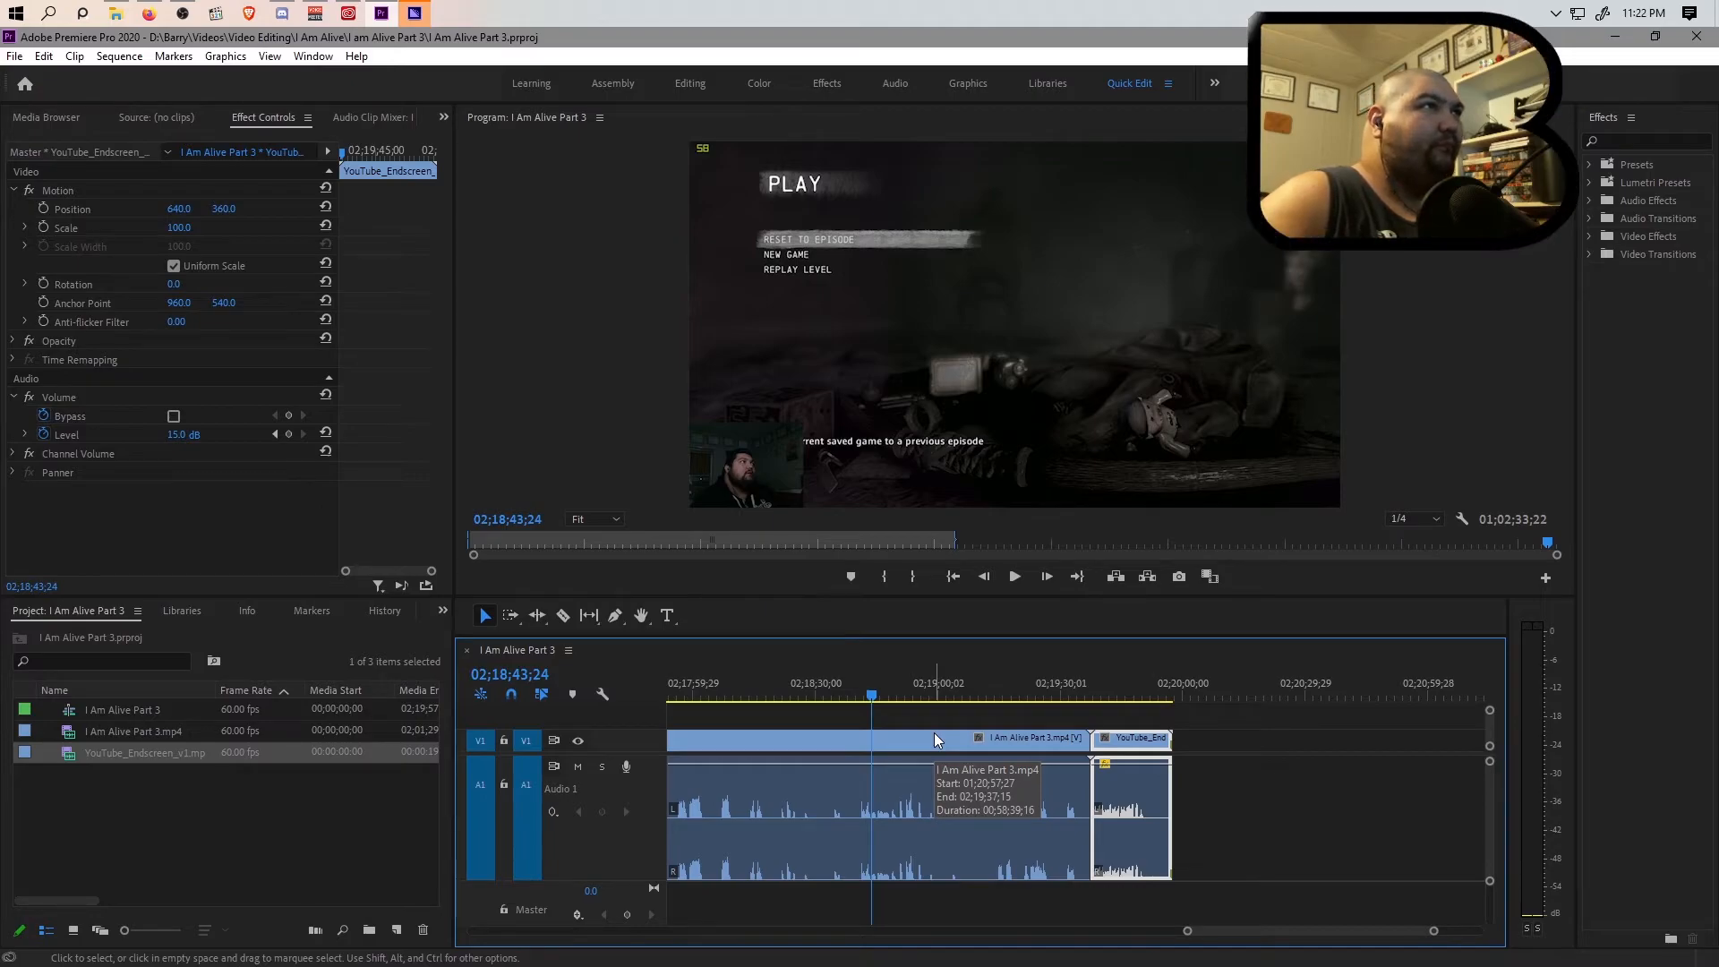
Split the second half at the playhead and ripple delete the piece between the cut and the endscreen.
click(950, 818)
key(ctrl+k)
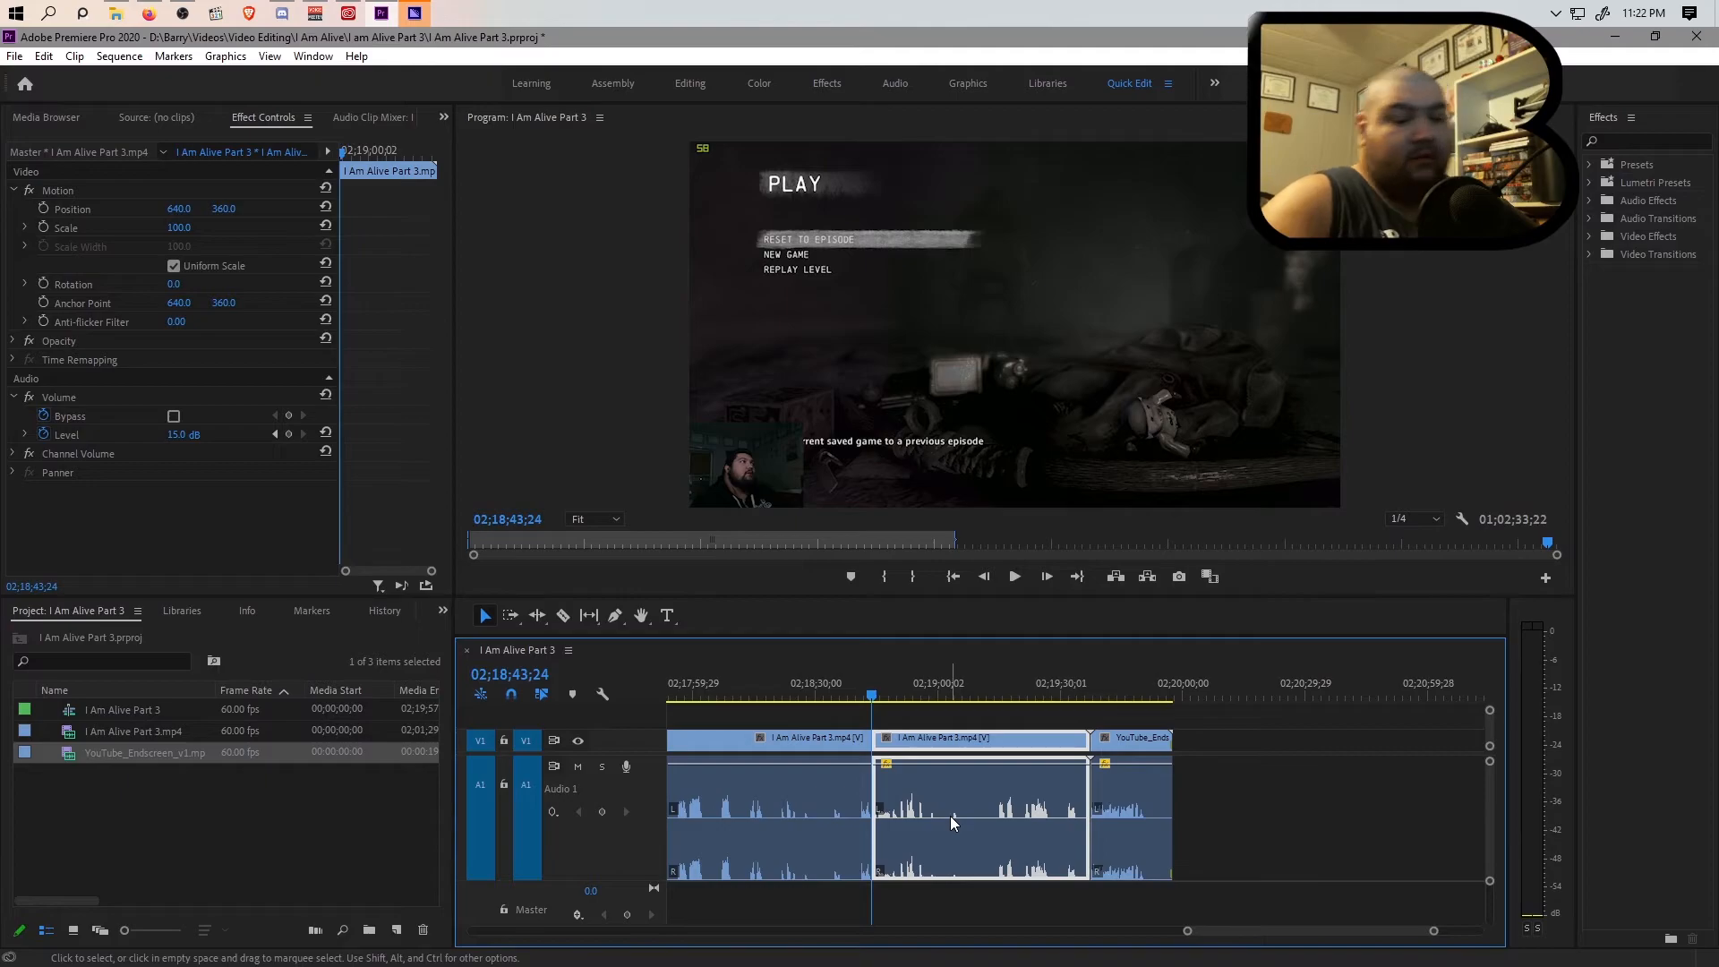
key(shift+Delete)
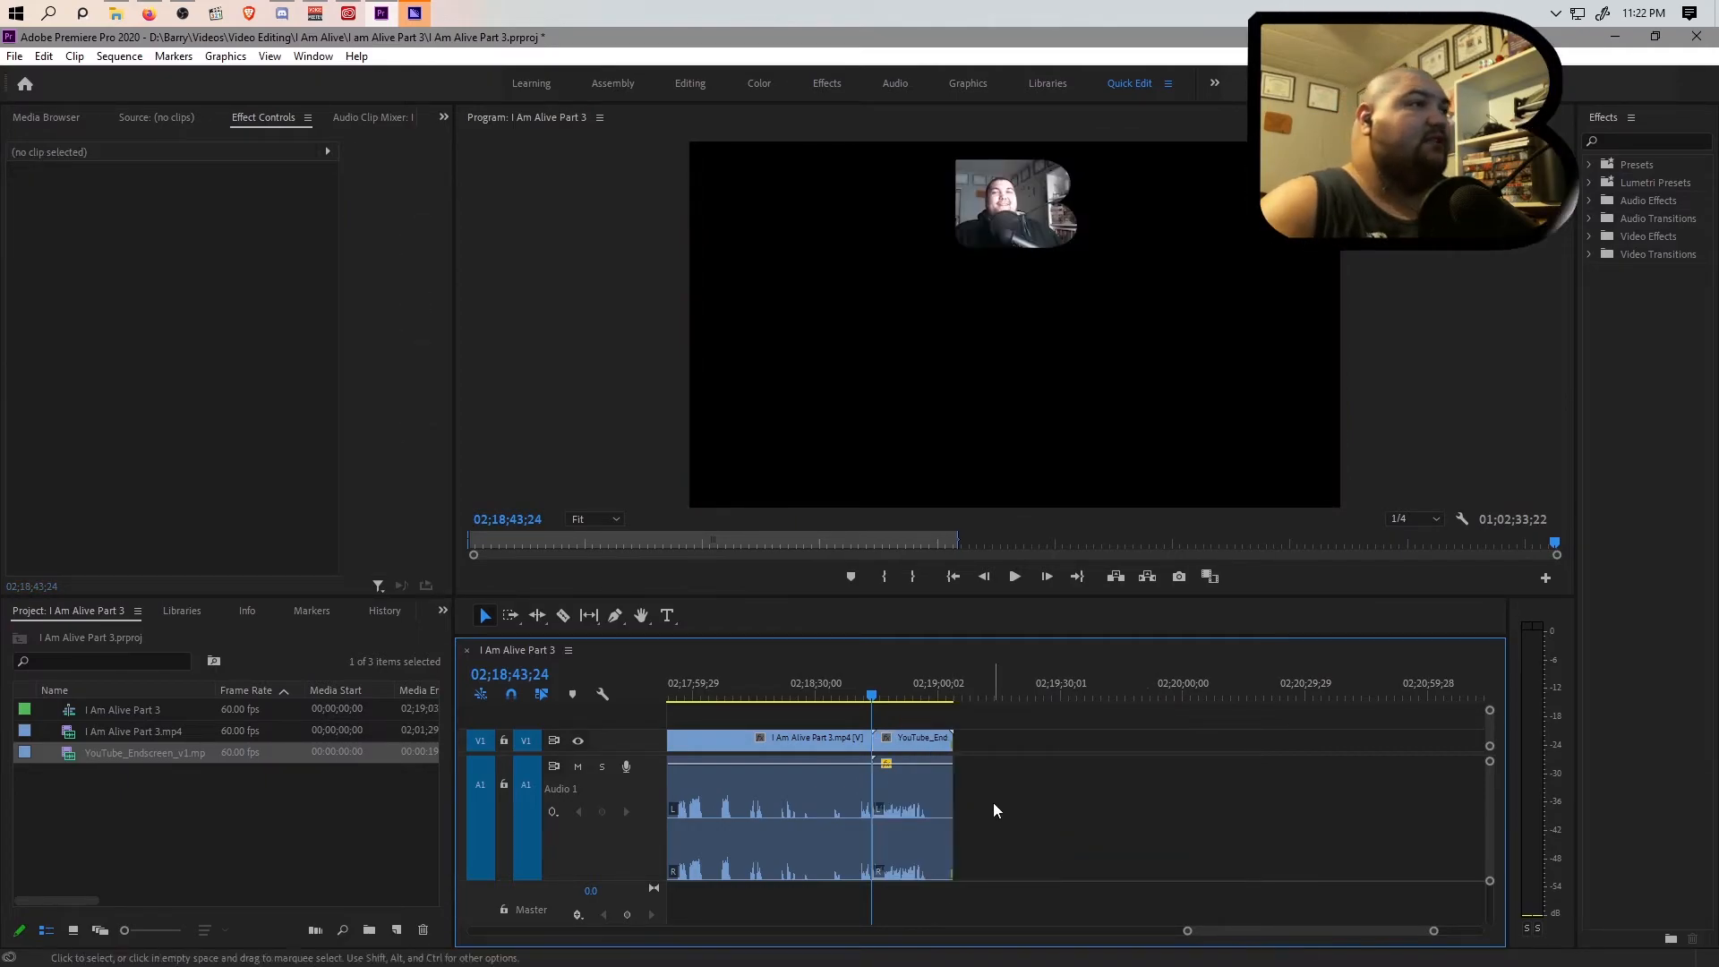
Move the sequence's Out point to the end of the second endscreen clip at 02;19;03;25.
click(953, 696)
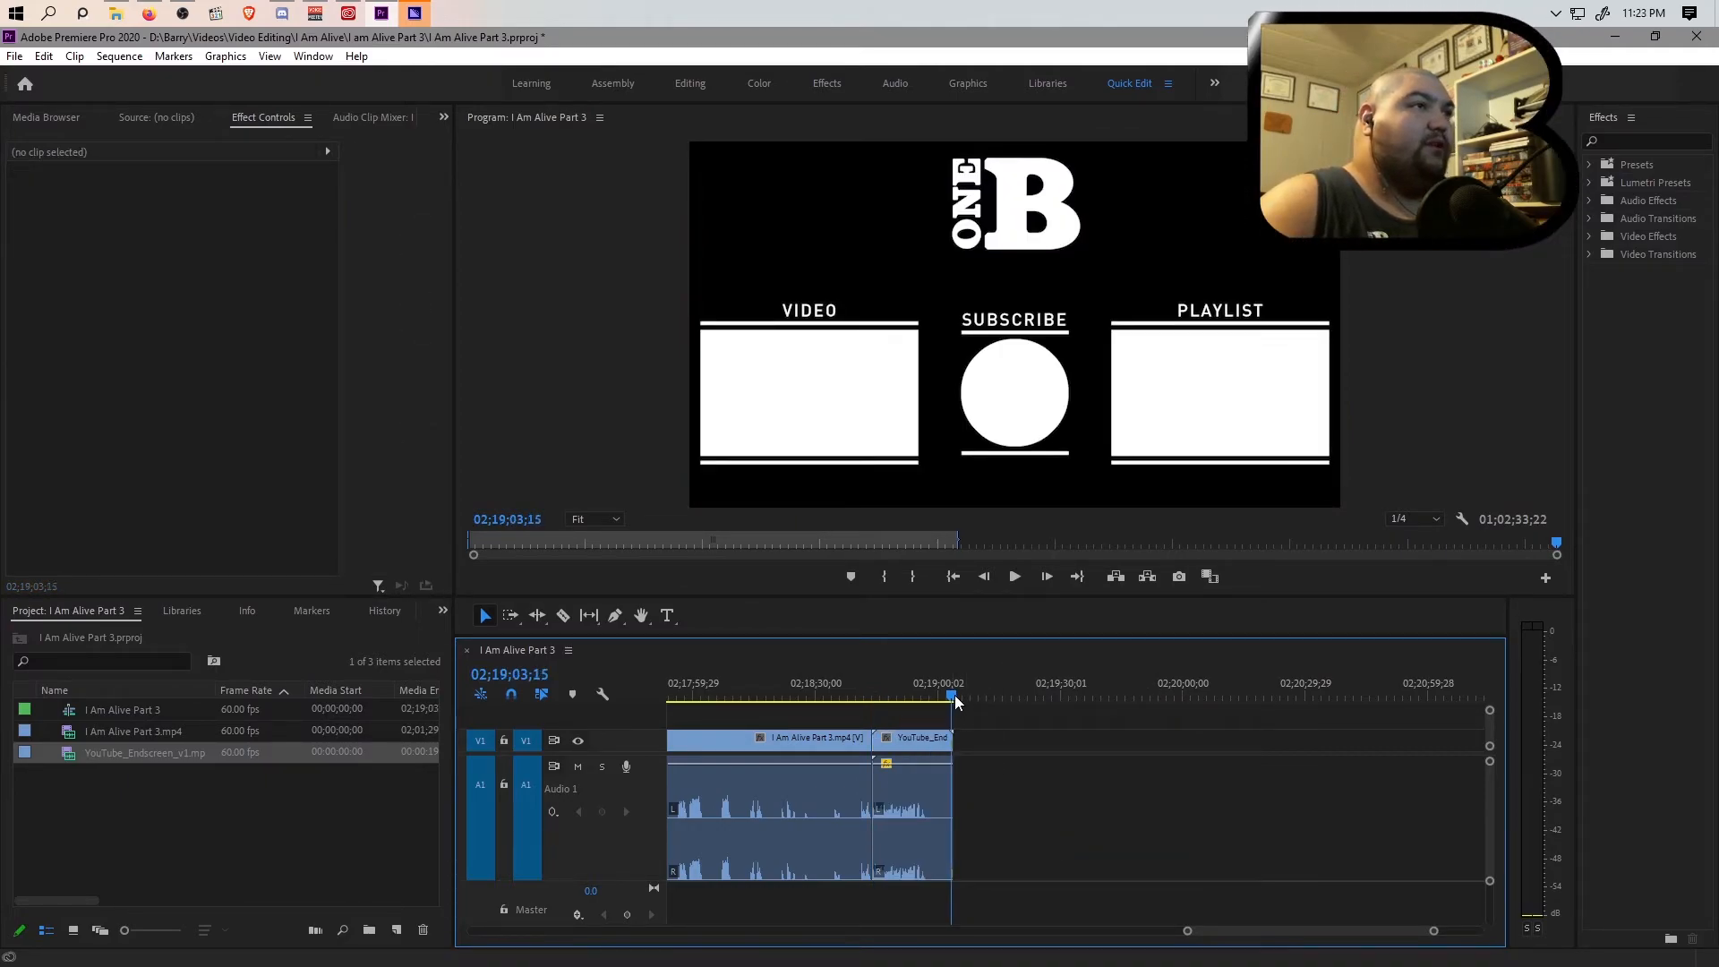
drag(1434, 930, 1065, 937)
click(898, 690)
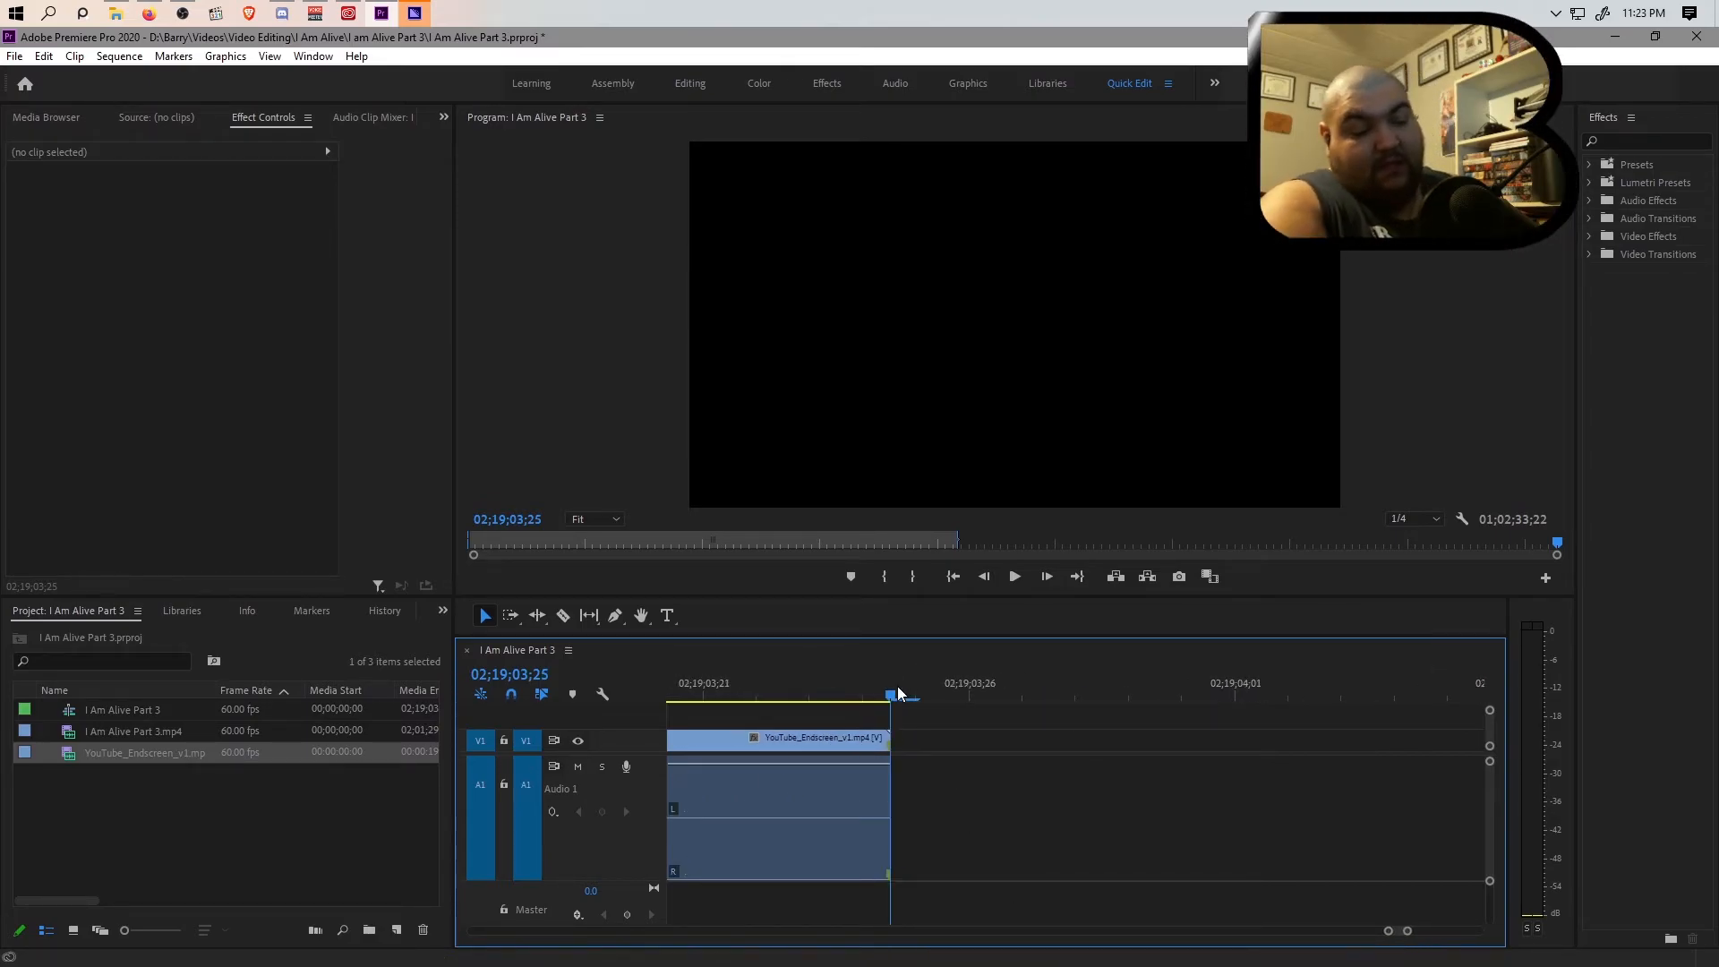
key(o)
drag(917, 683, 899, 688)
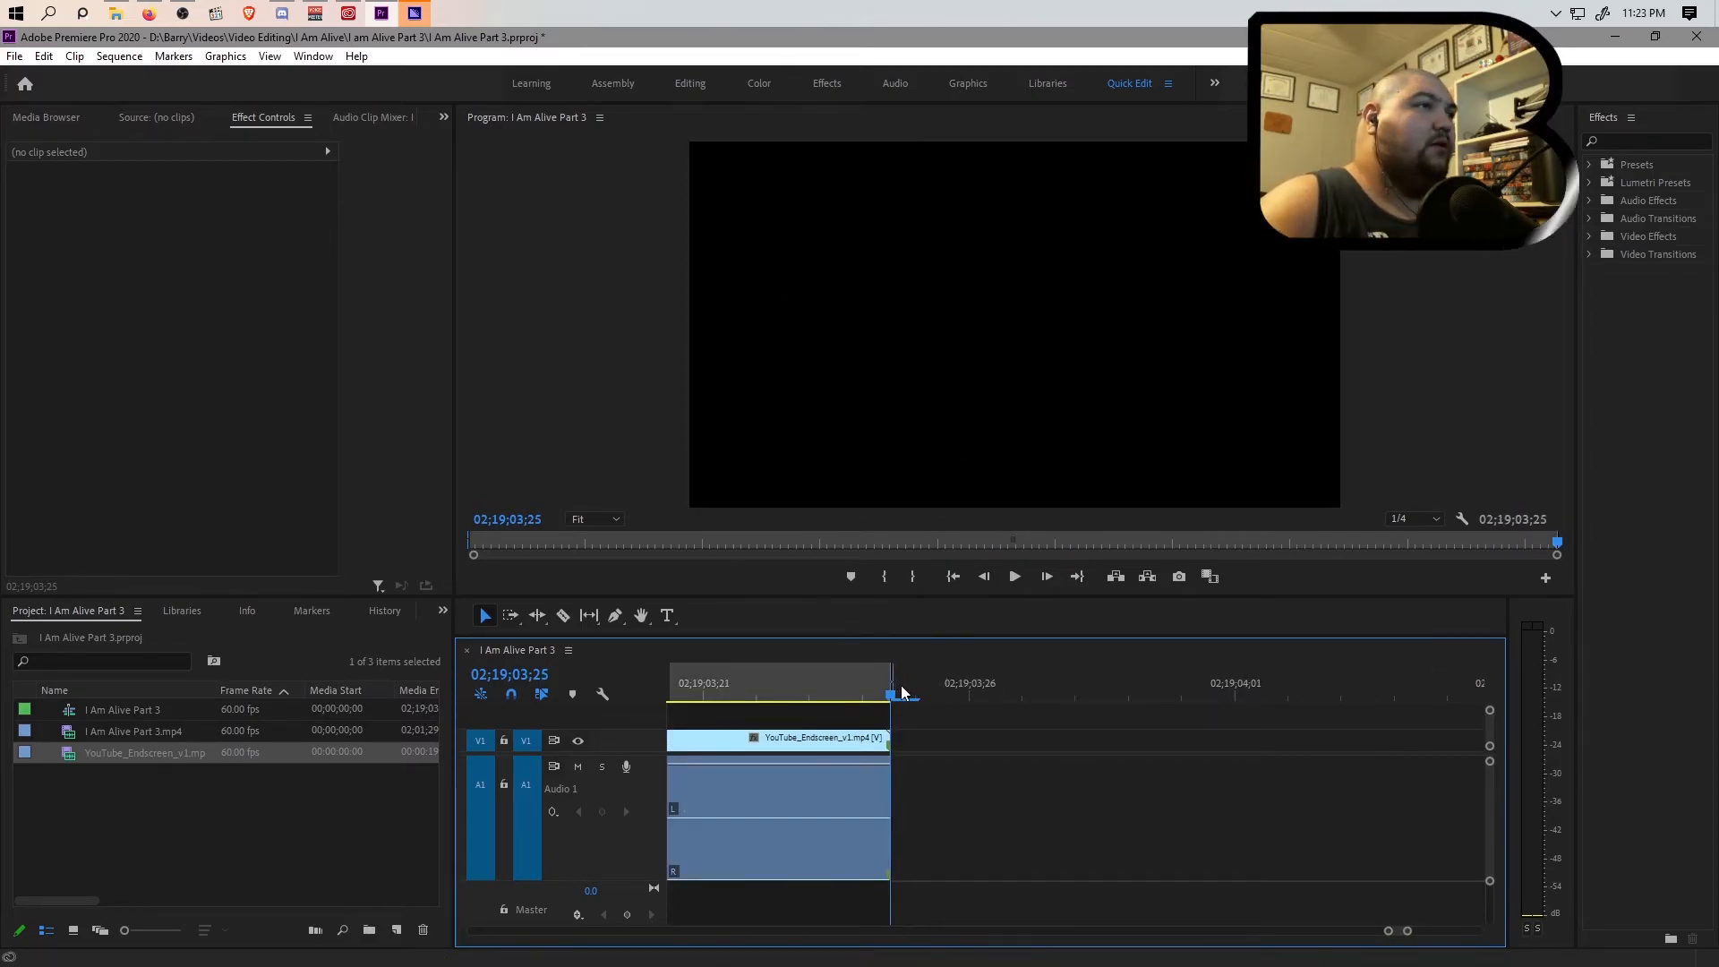
Mark the In point at the start of the recording's second half, 01;20;57;27, and save the project.
drag(1385, 931, 771, 930)
click(911, 687)
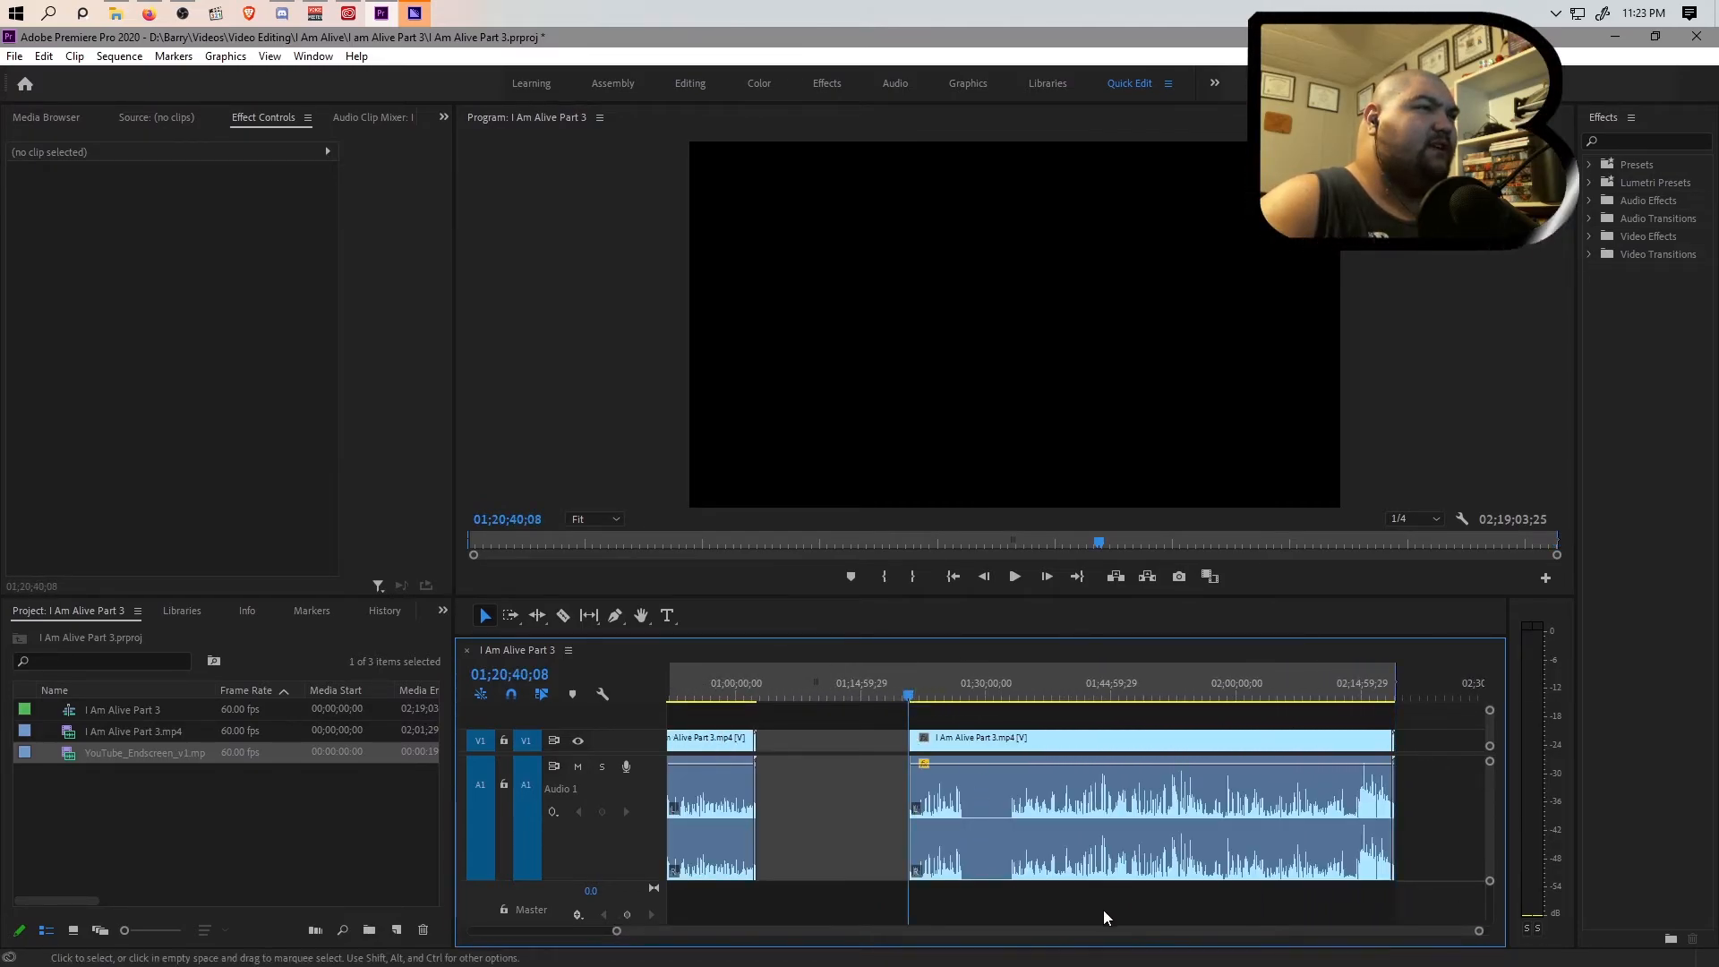
drag(1478, 931, 985, 945)
click(1325, 691)
click(1378, 695)
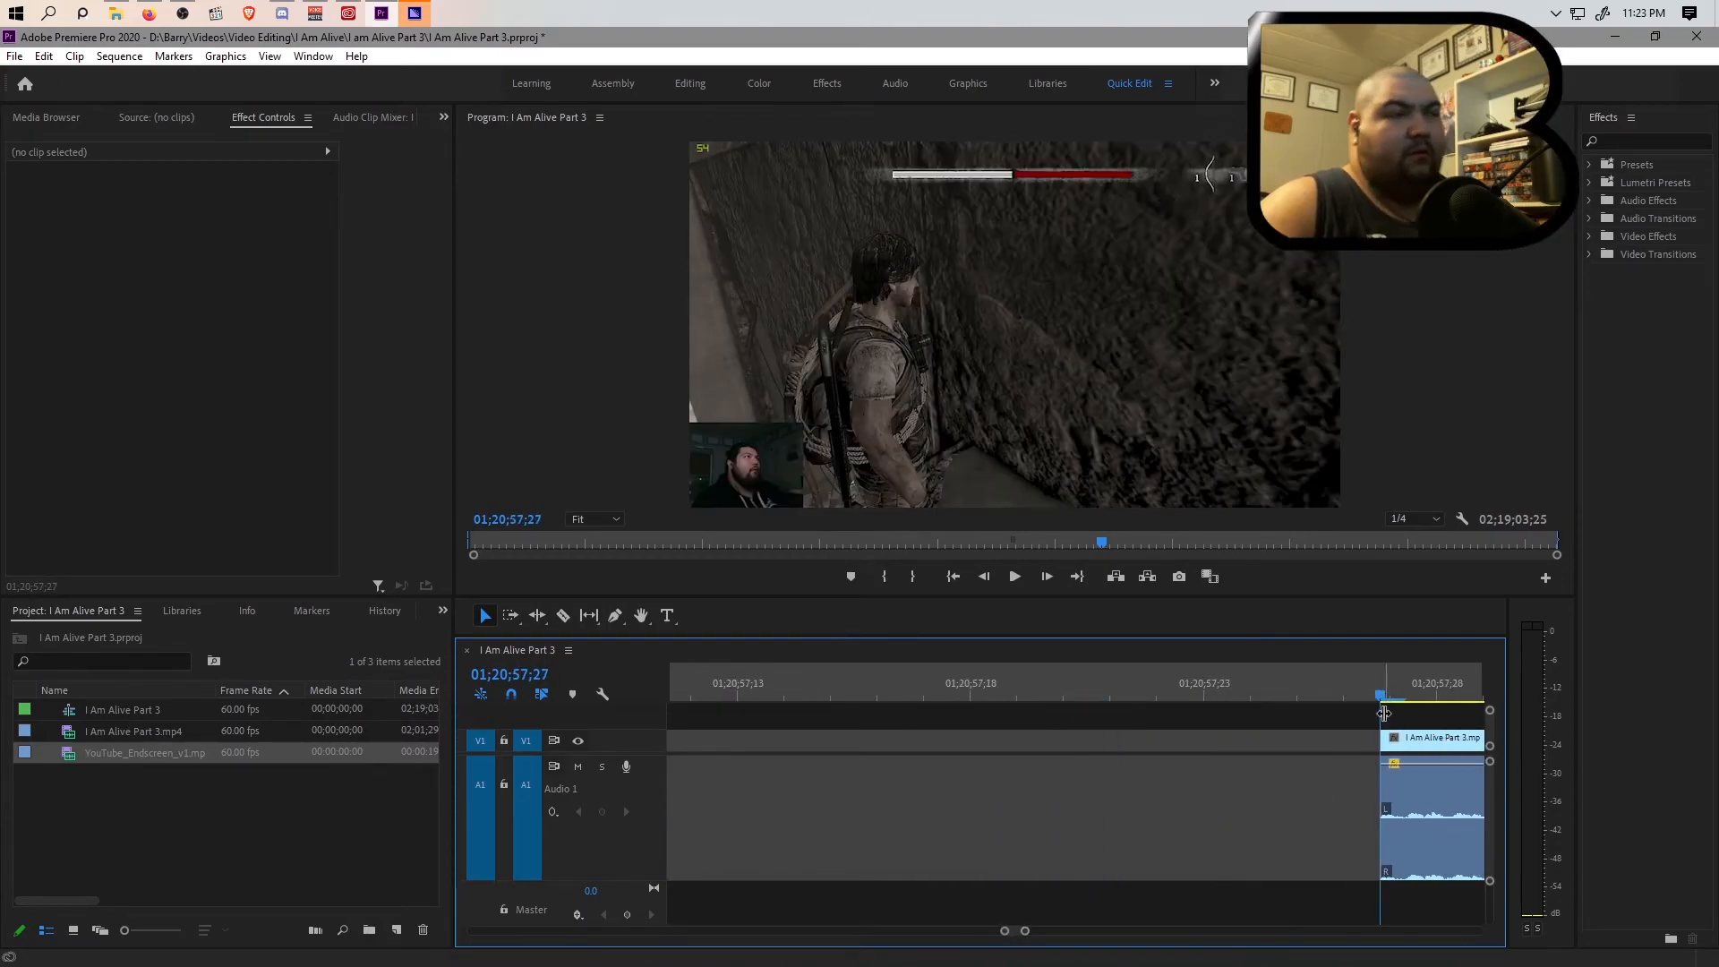
key(i)
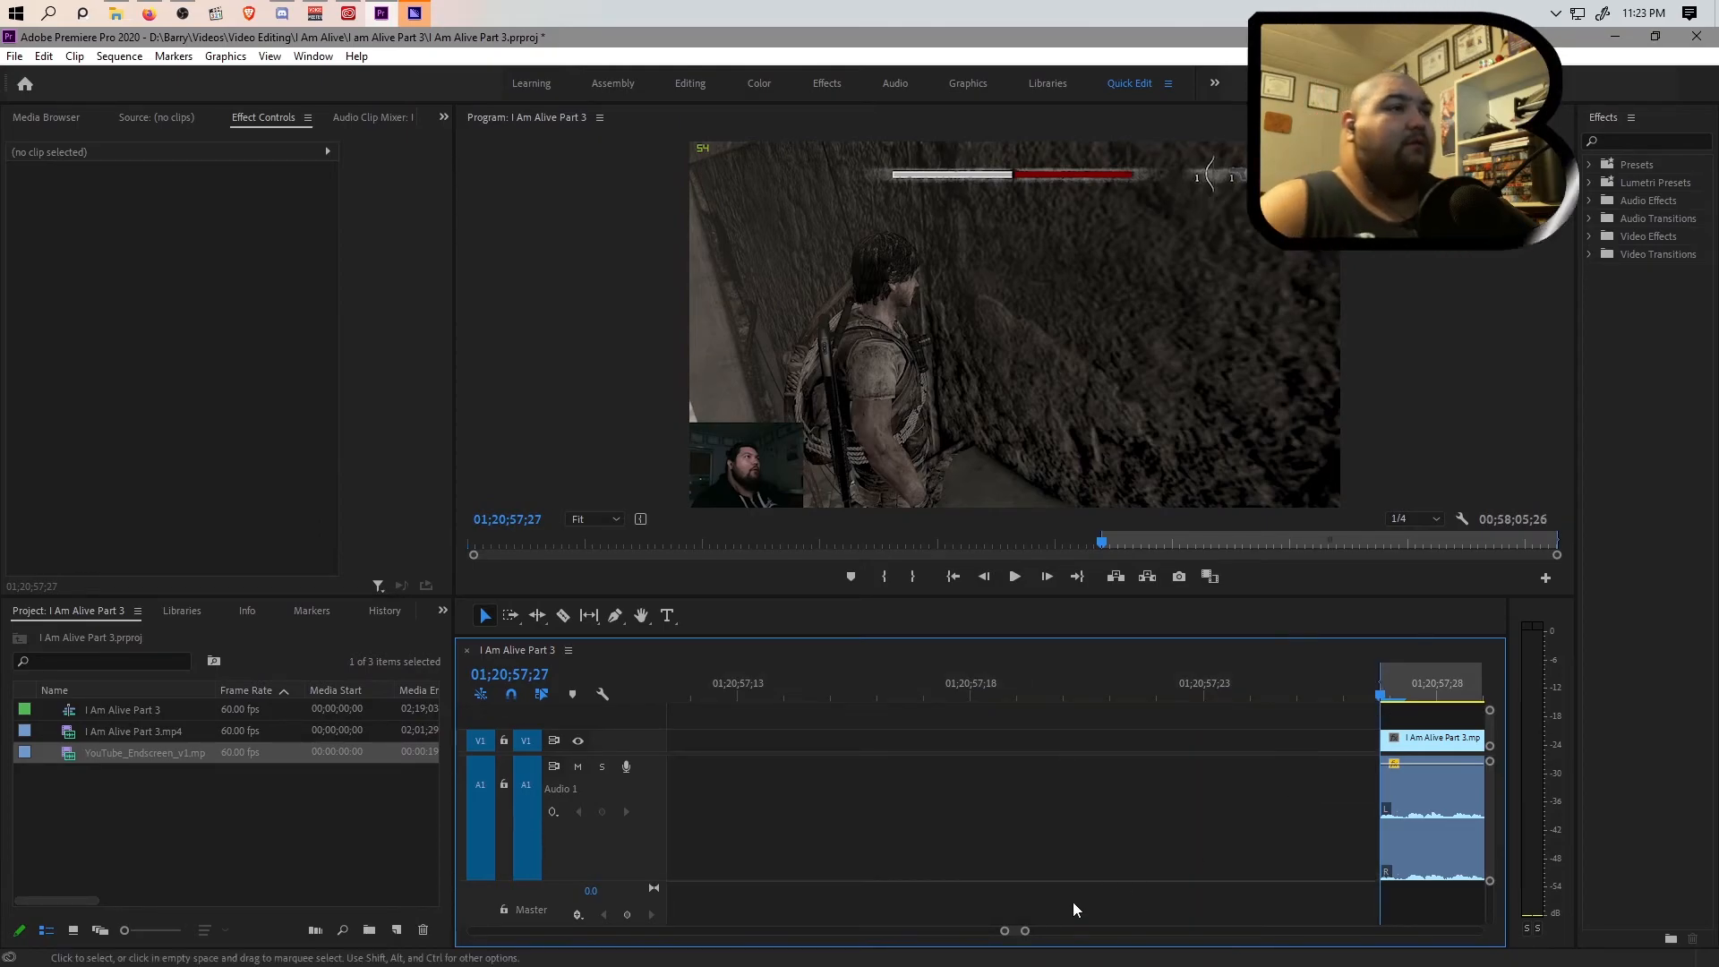
key(ctrl+s)
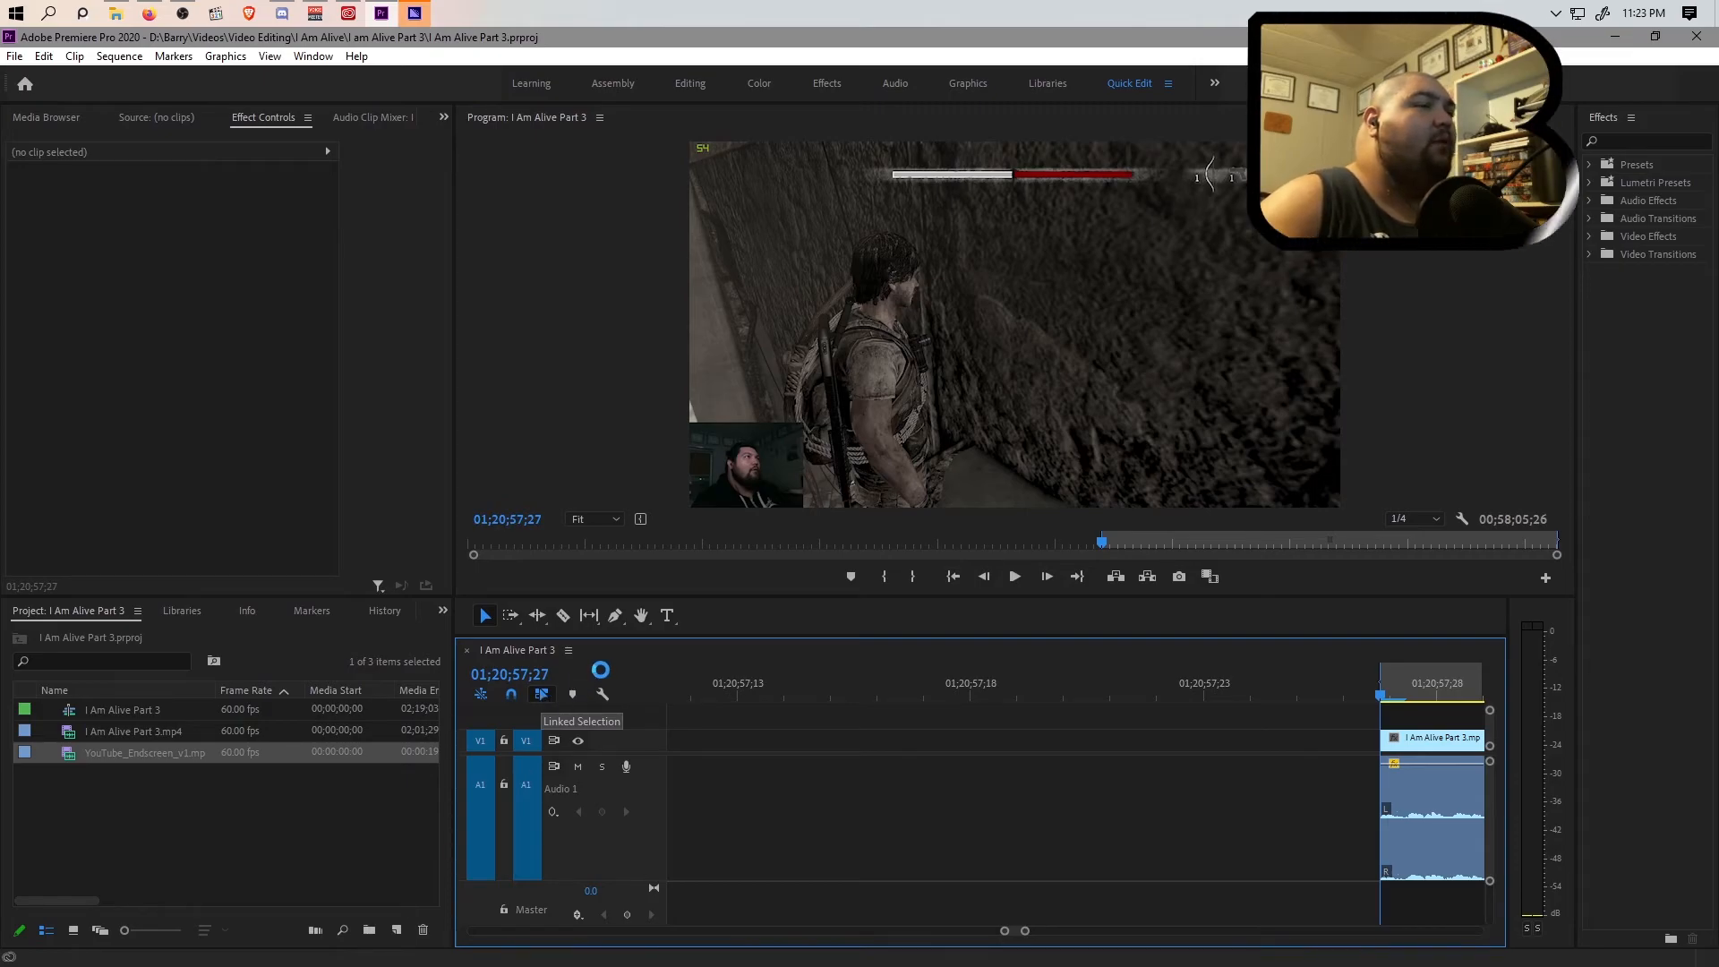
Open the export settings and direct the output to the "I am Alive Part 3" folder, reusing the file name "I Am Alive -Episode 1.mp4".
key(ctrl+m)
click(1119, 333)
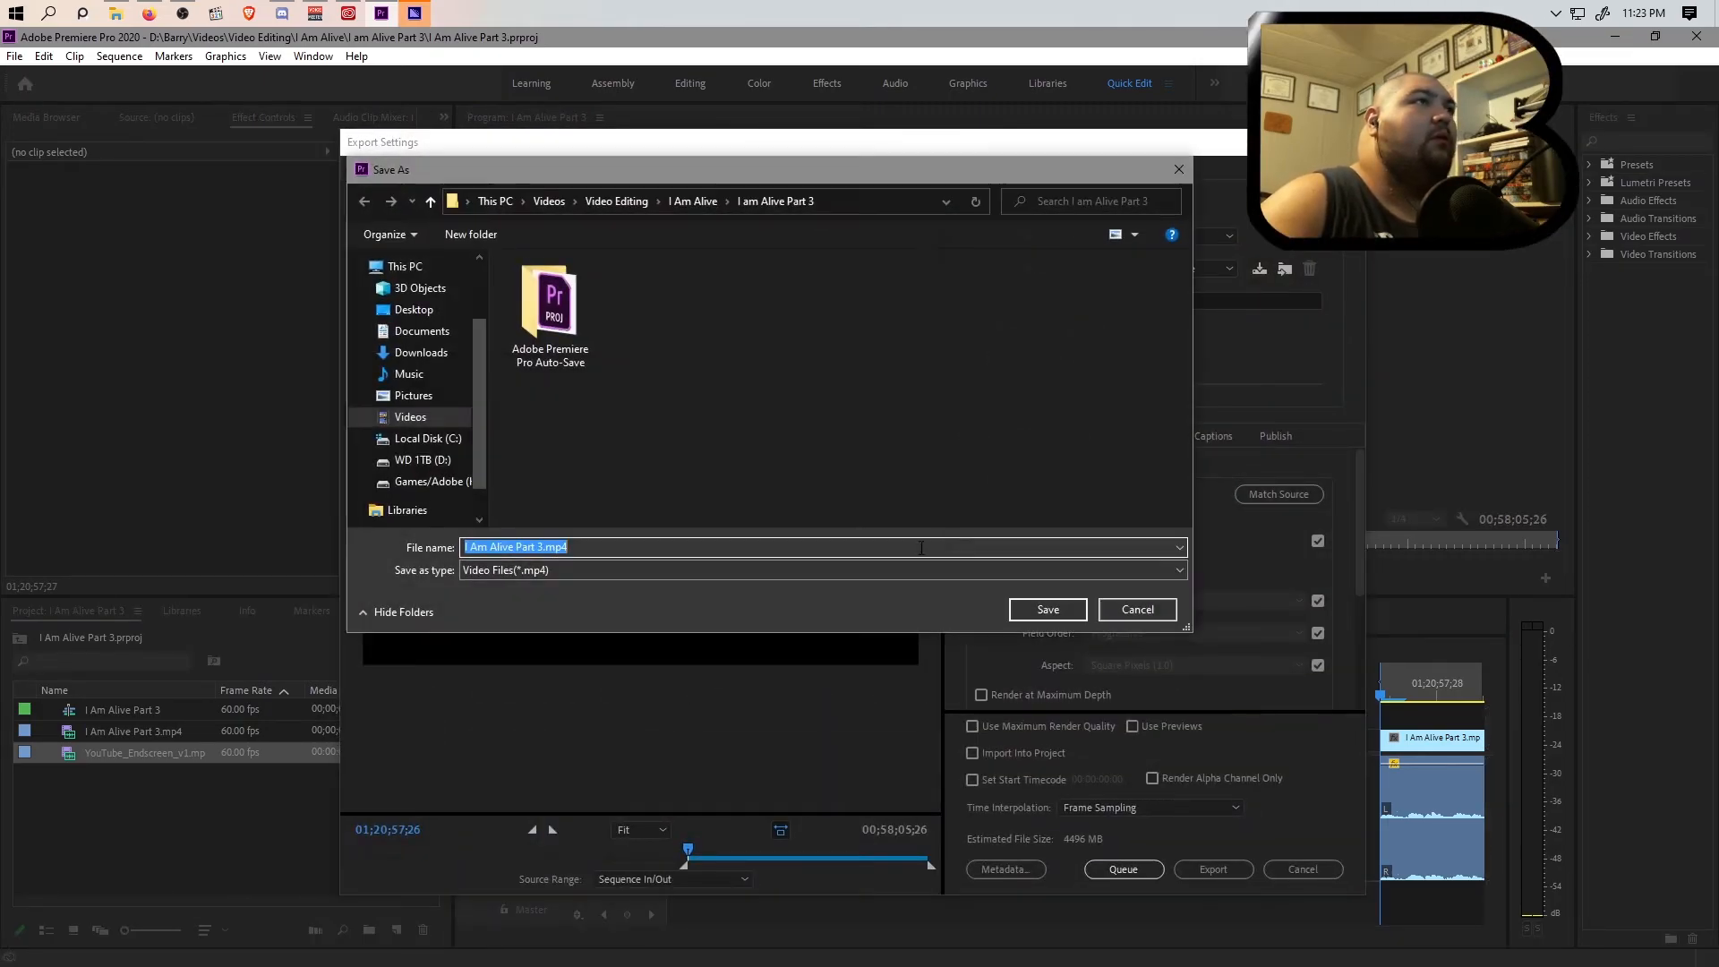
click(701, 206)
double_click(751, 318)
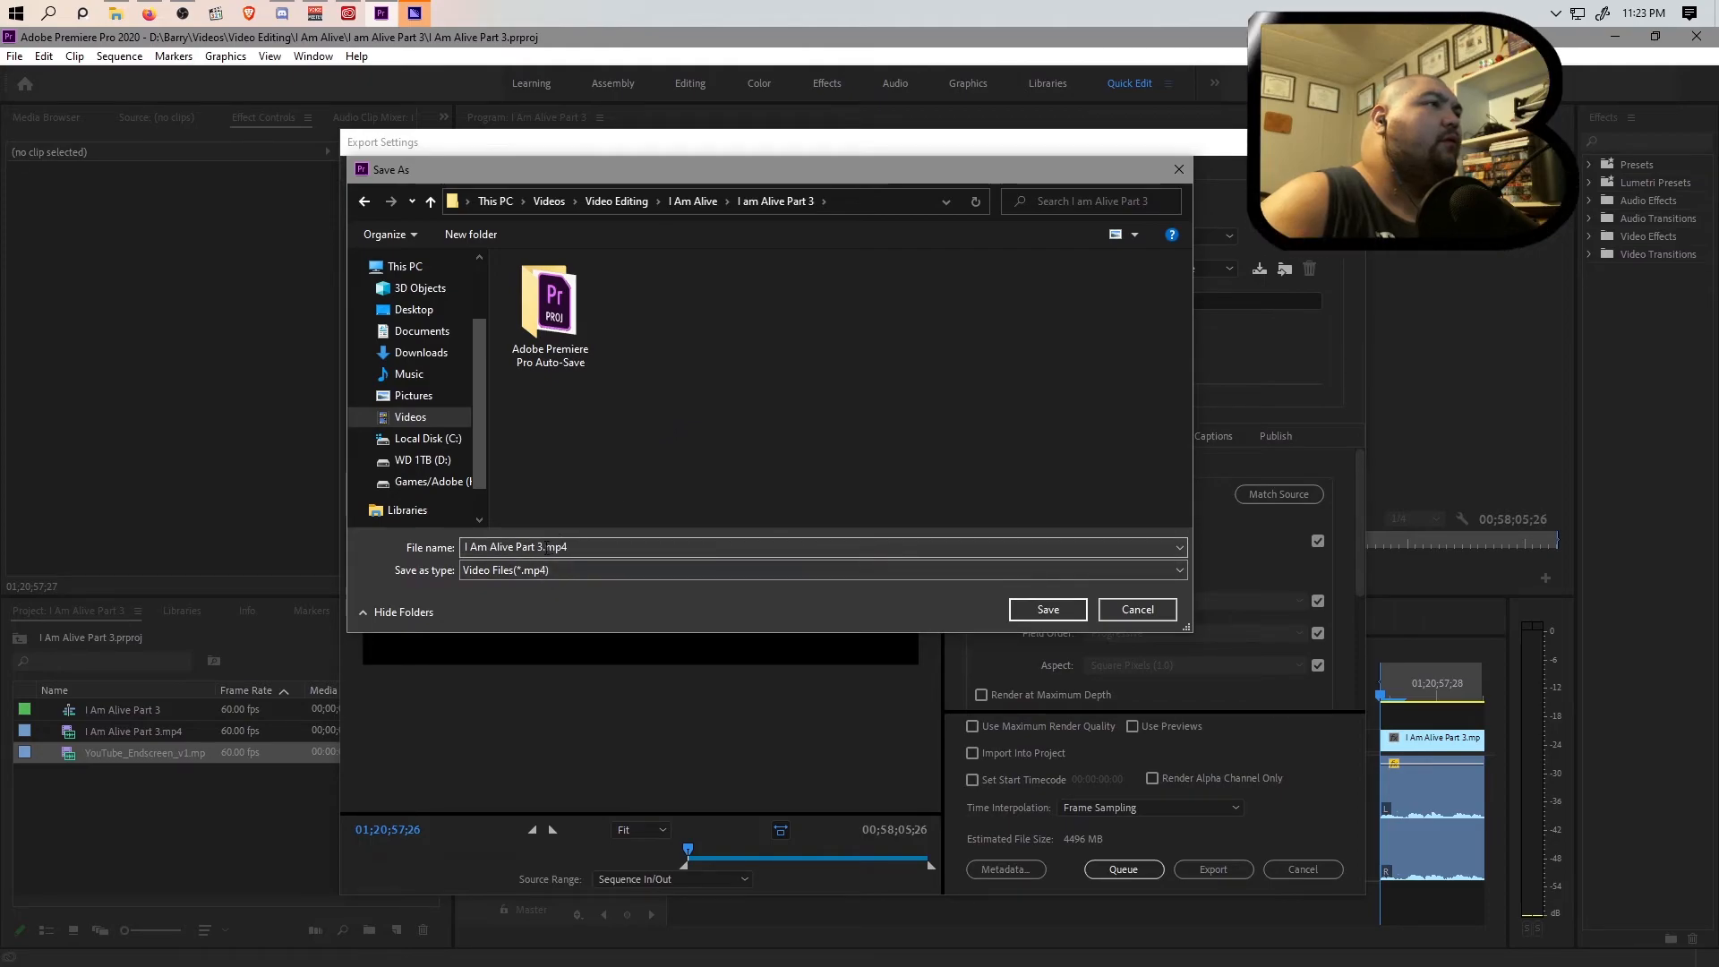
click(696, 202)
click(845, 332)
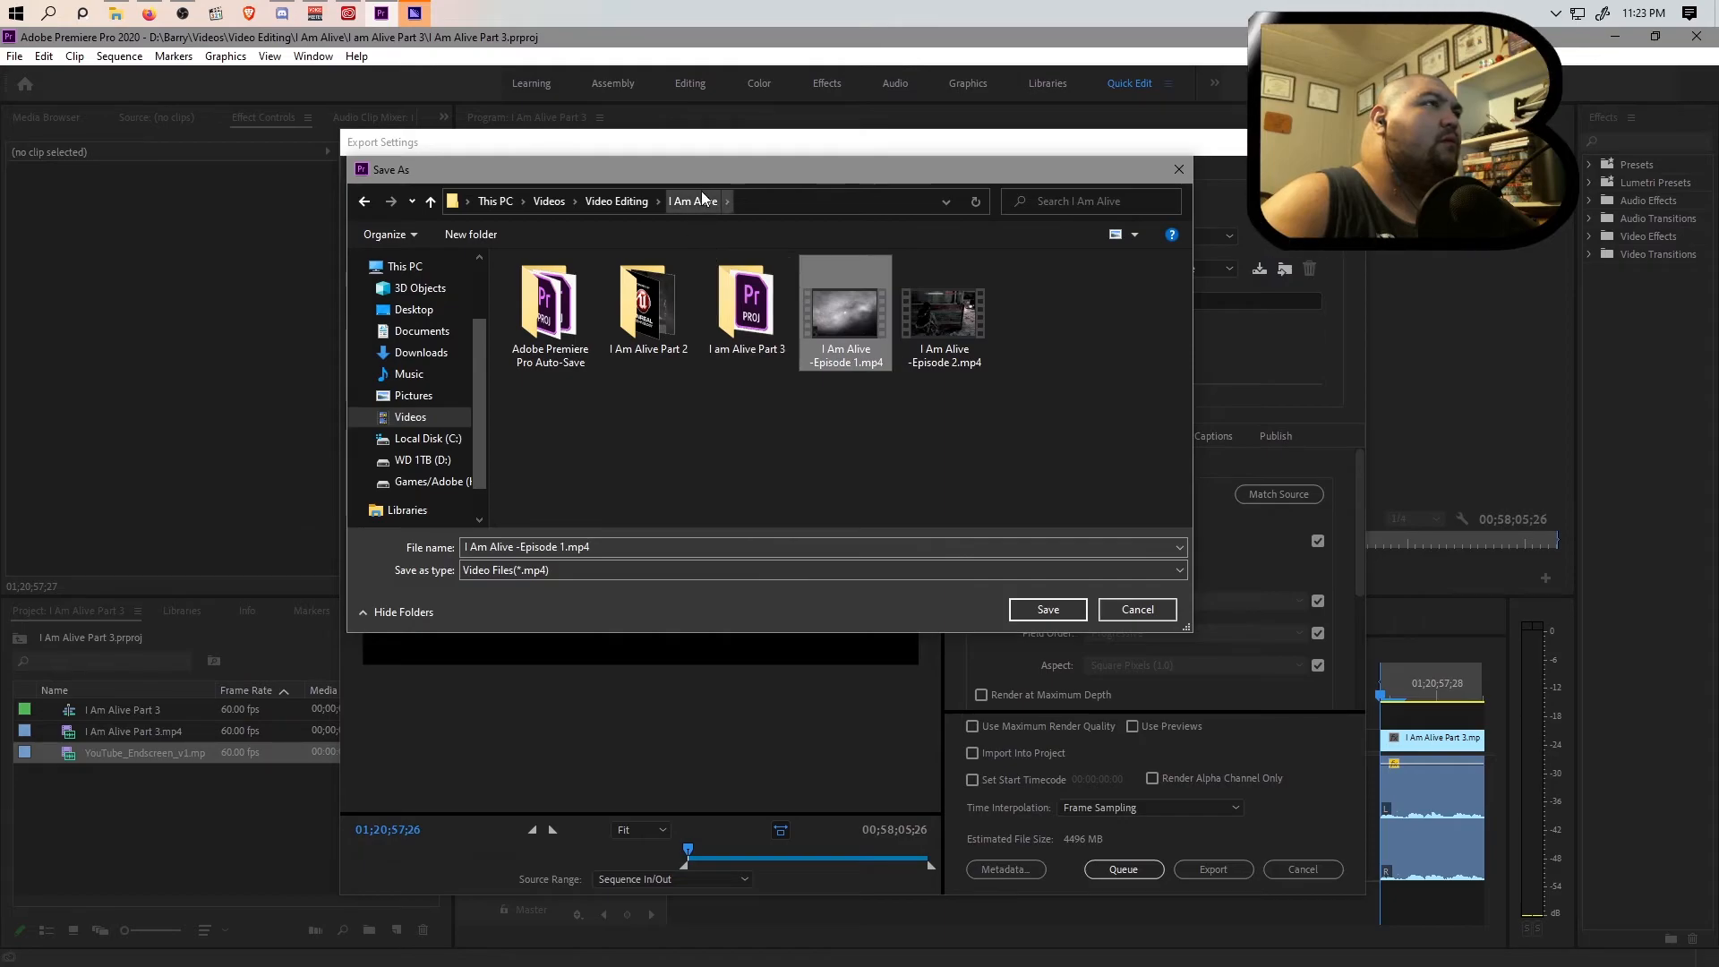
double_click(747, 309)
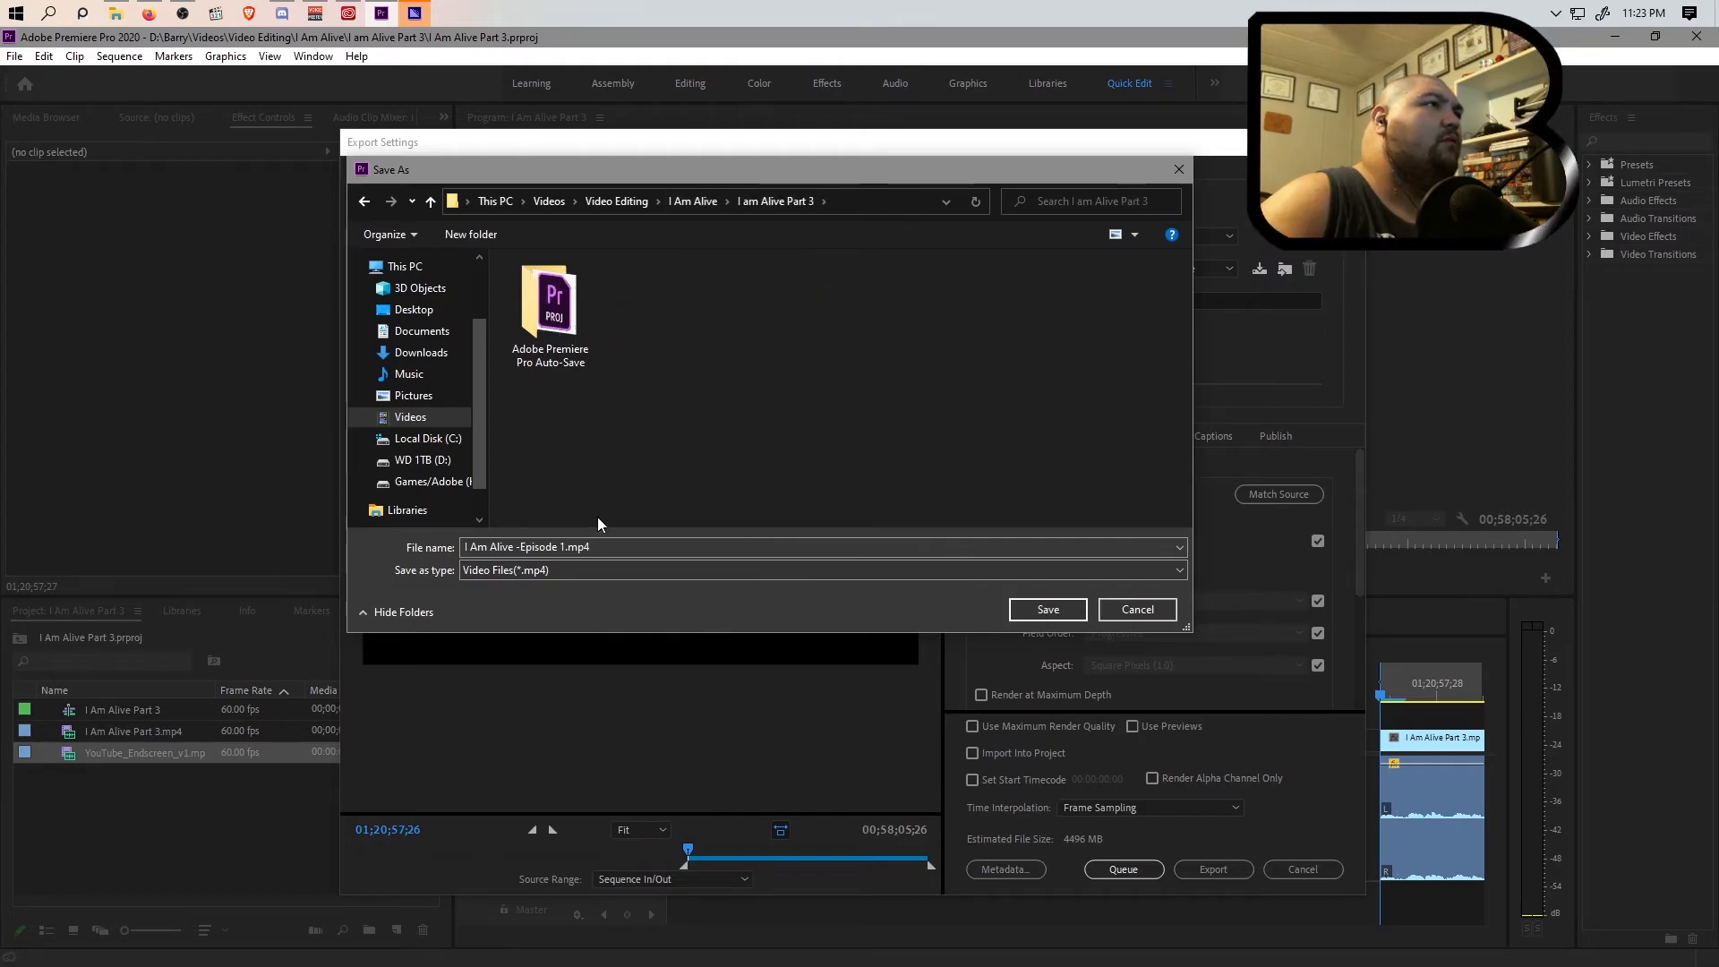
Change the output name to "I Am Alive -Episode 6.mp4" and queue the export, switching to Adobe Media Encoder.
click(564, 547)
click(564, 546)
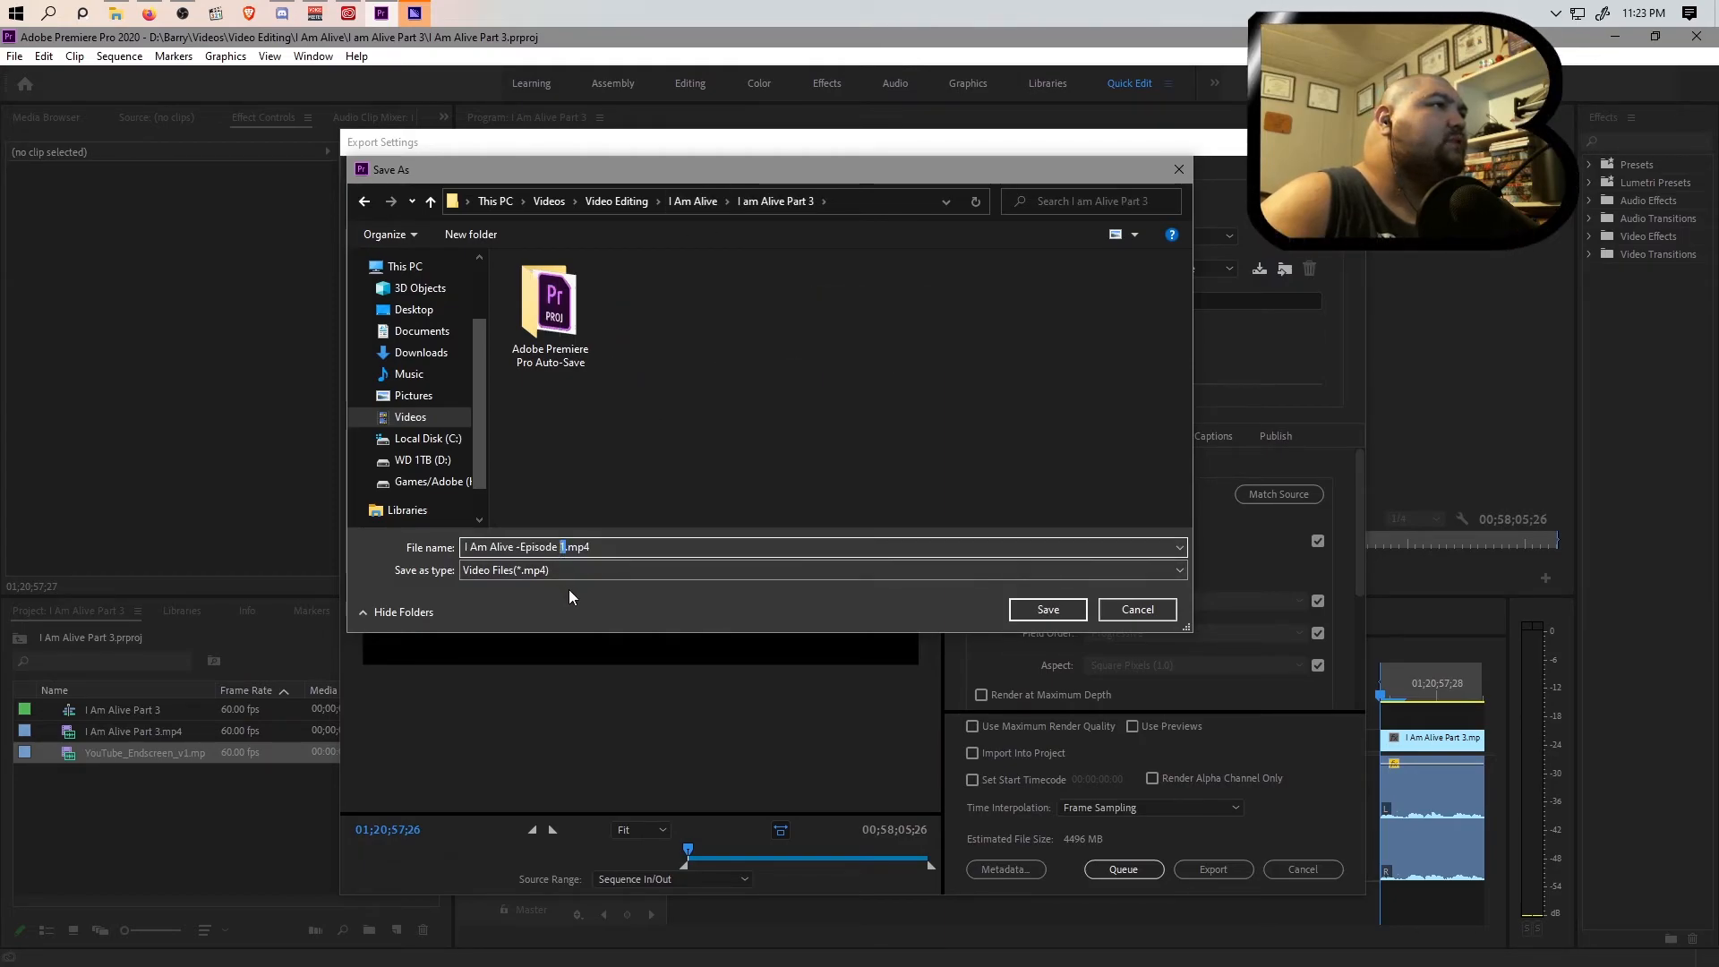
text(6)
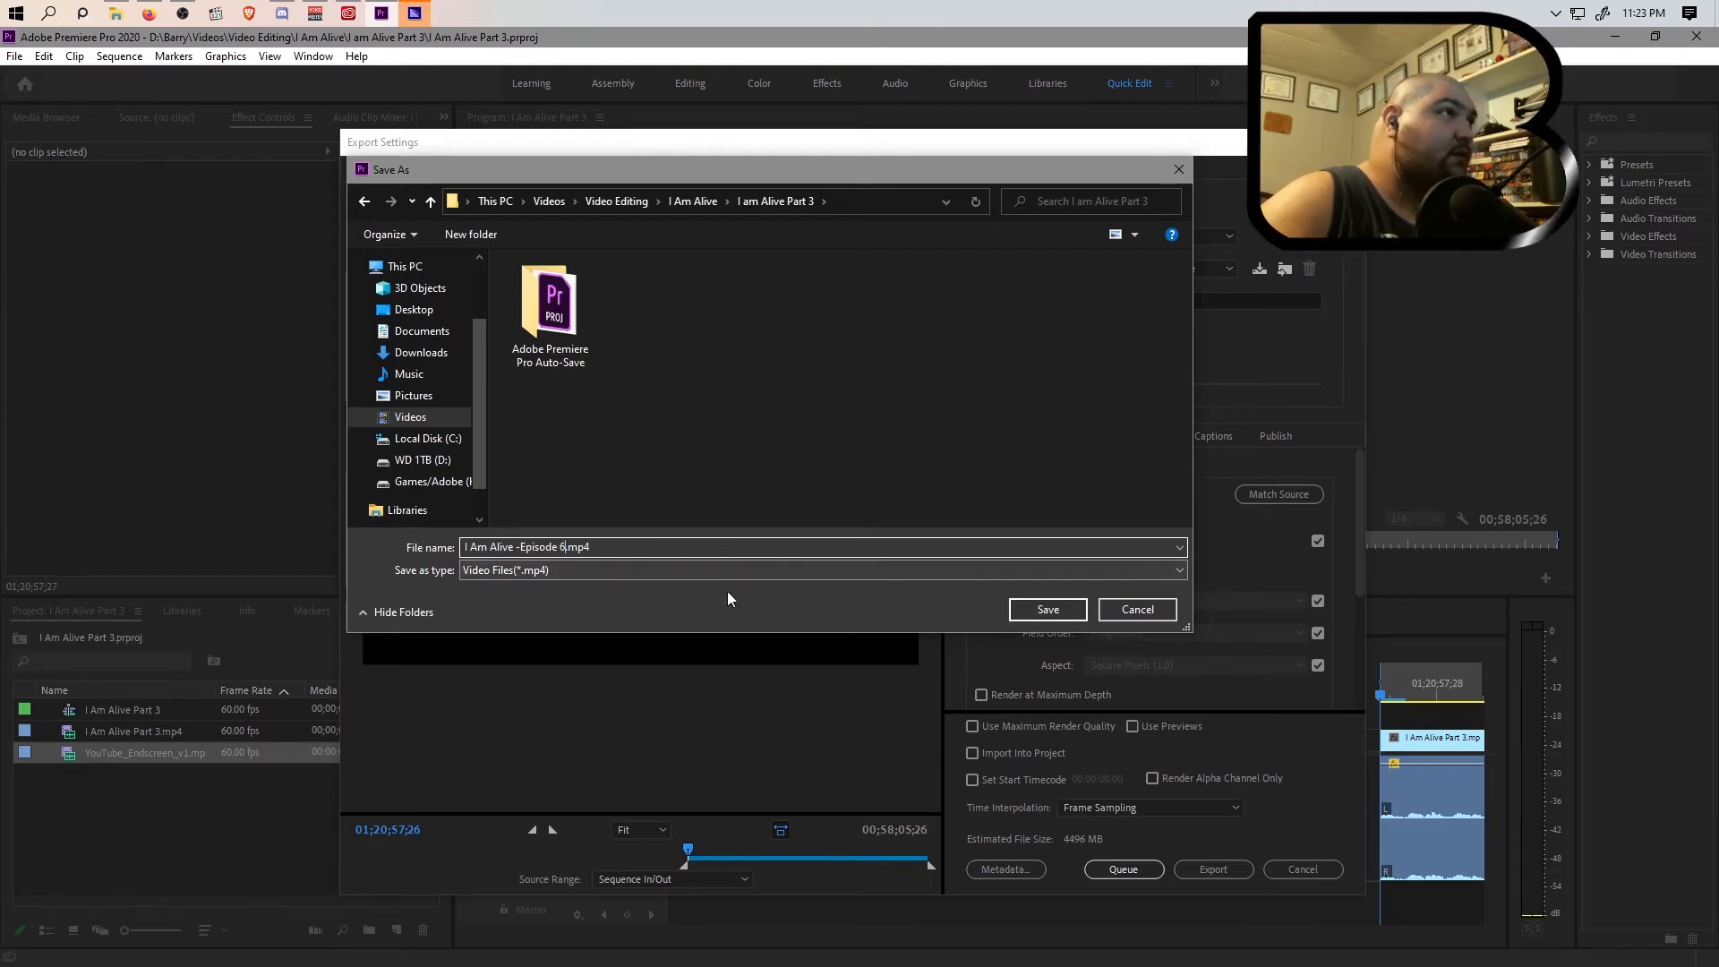
click(1035, 610)
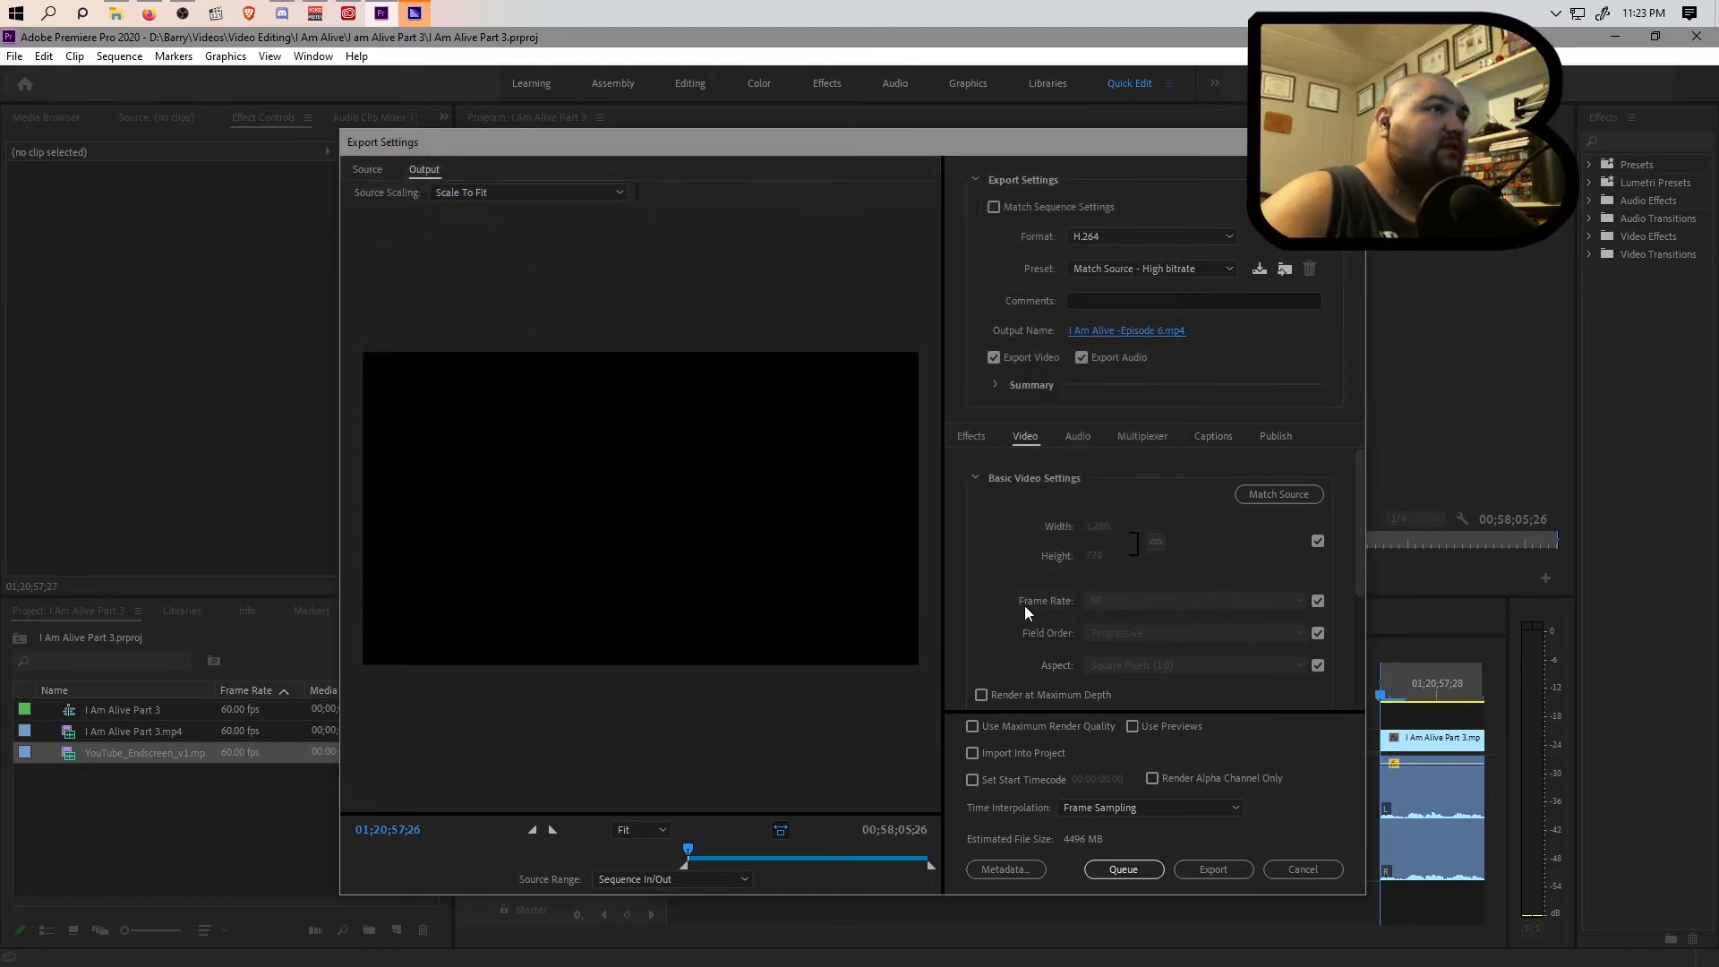
click(1124, 869)
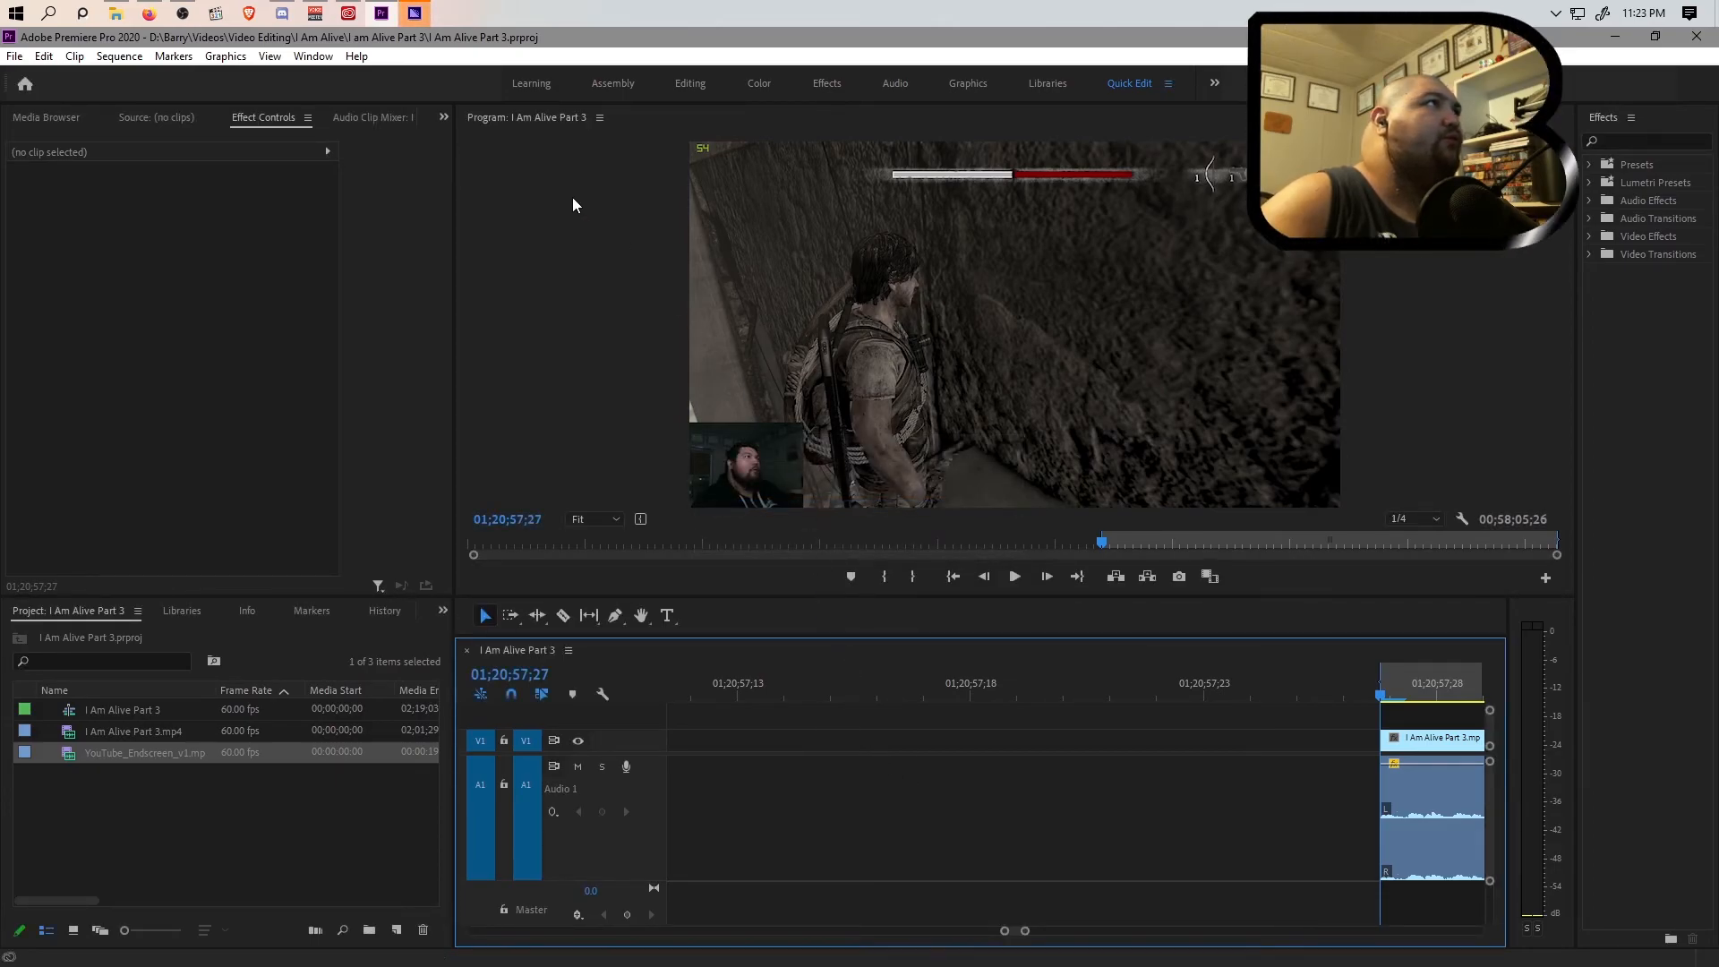
click(414, 12)
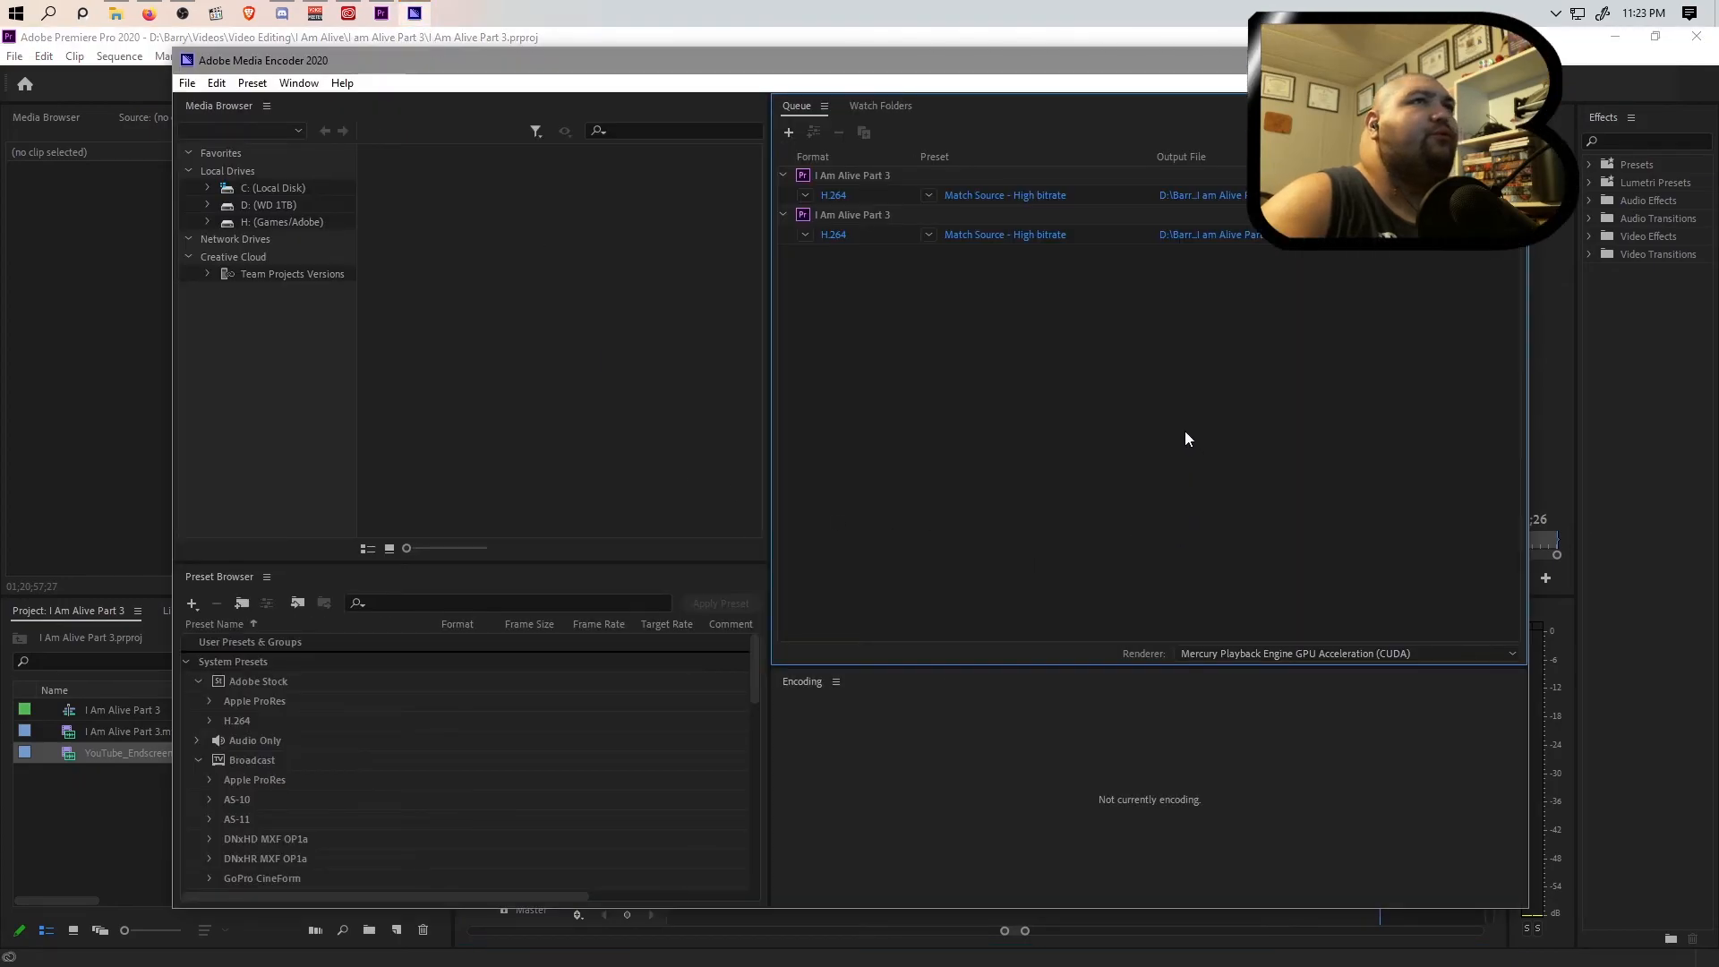